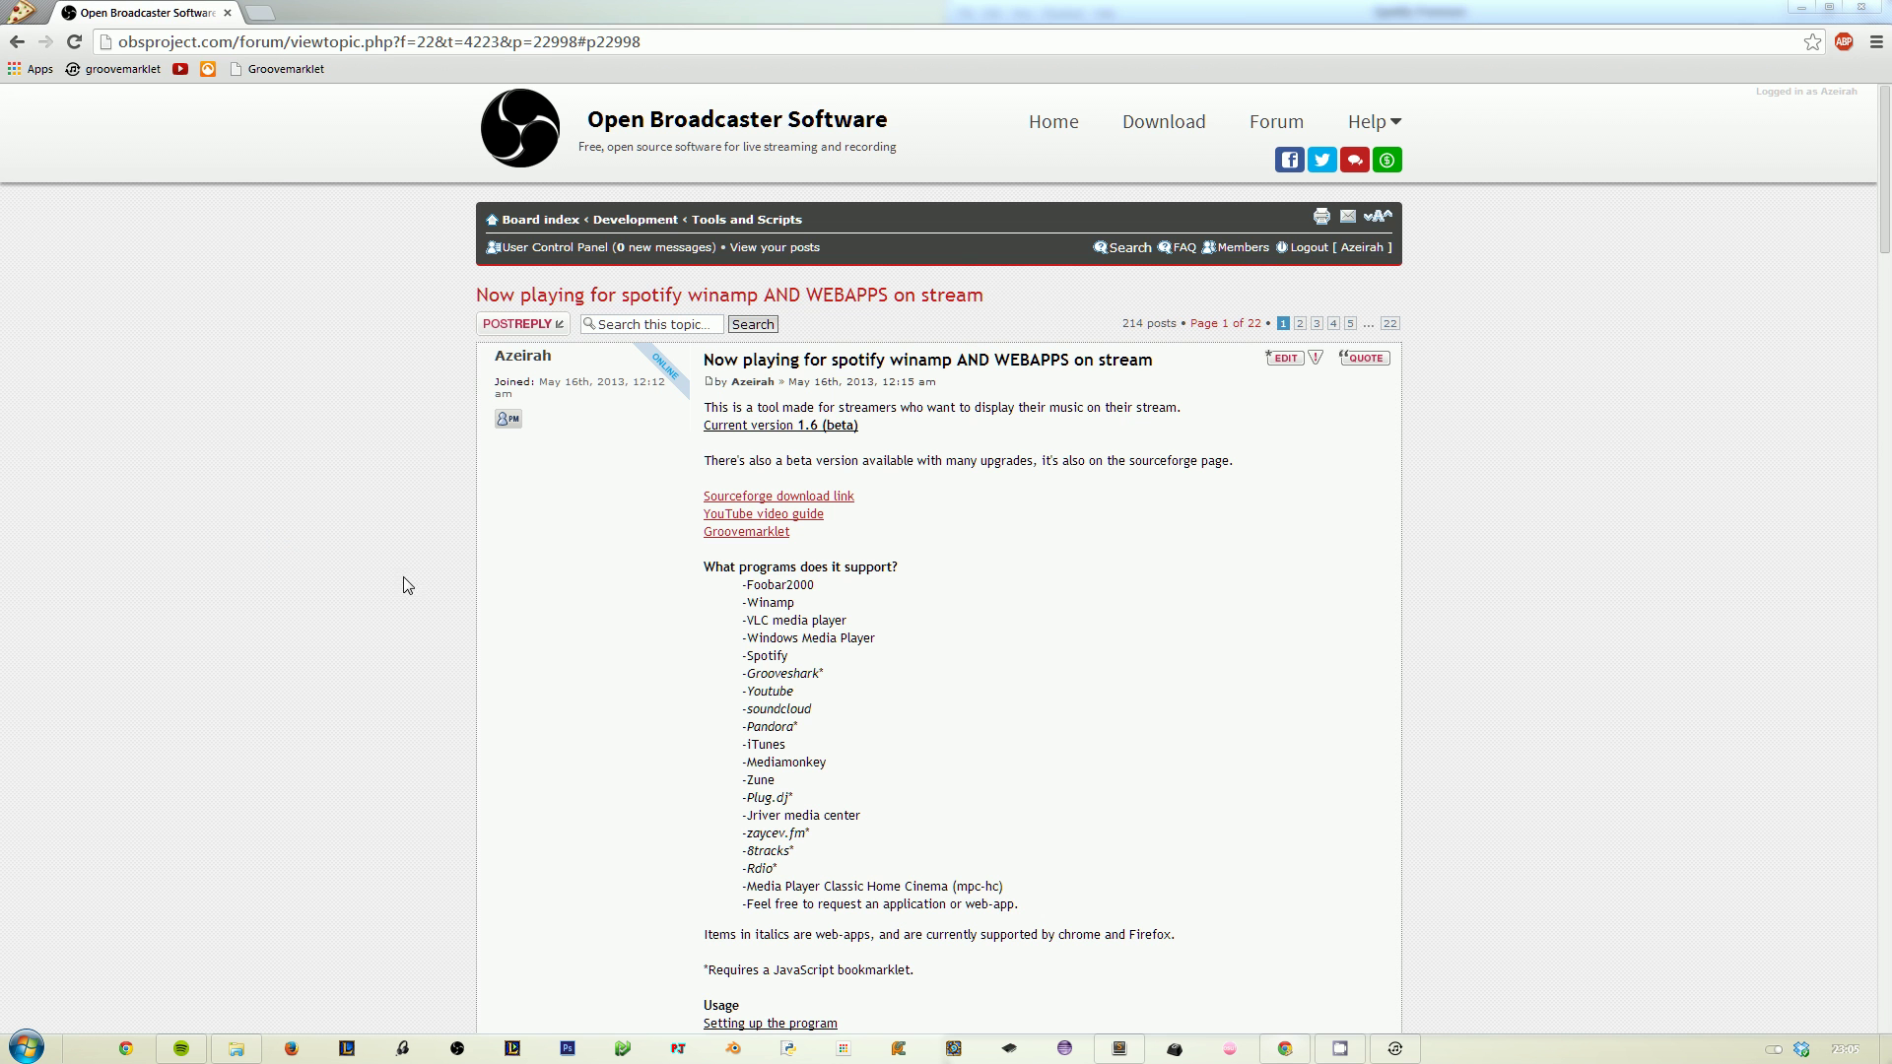
# Step: Close the running SMG window and launch SMGui.exe from the SMG 1_6 beta folder
pyautogui.click(1394, 1048)
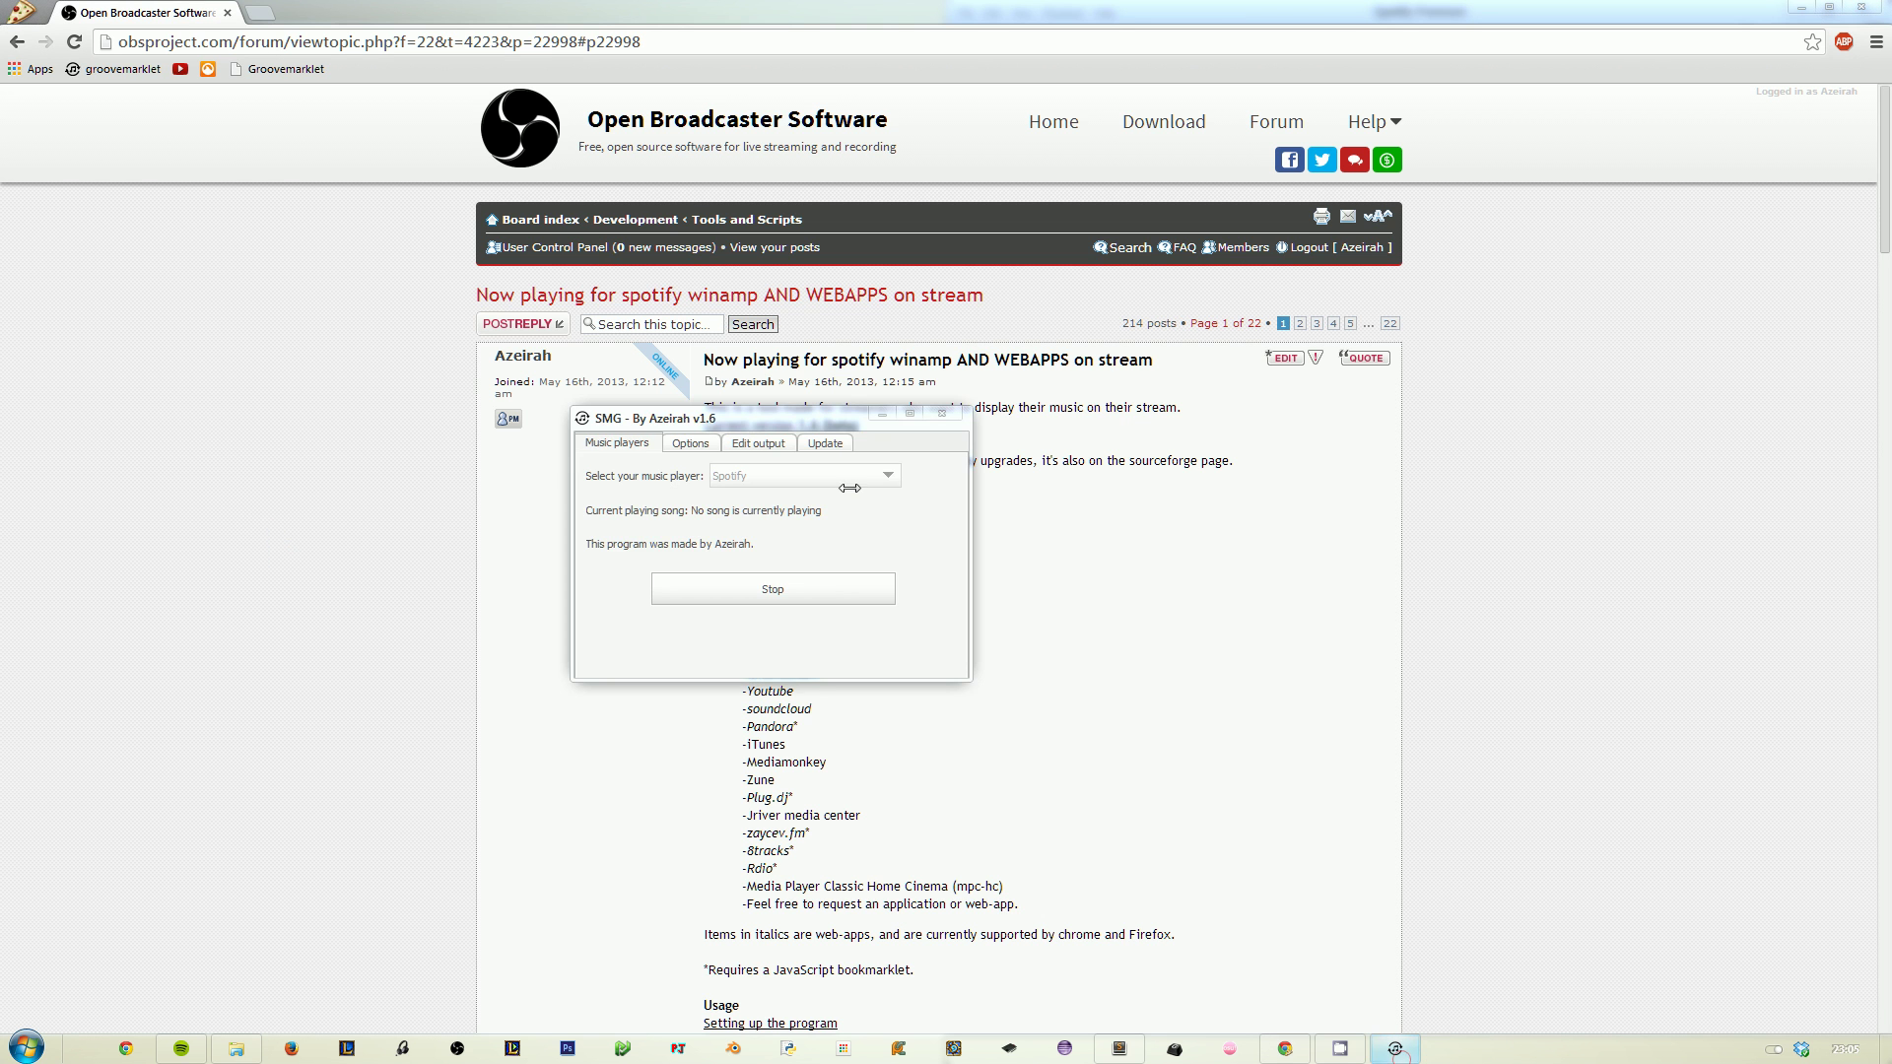
pyautogui.click(953, 422)
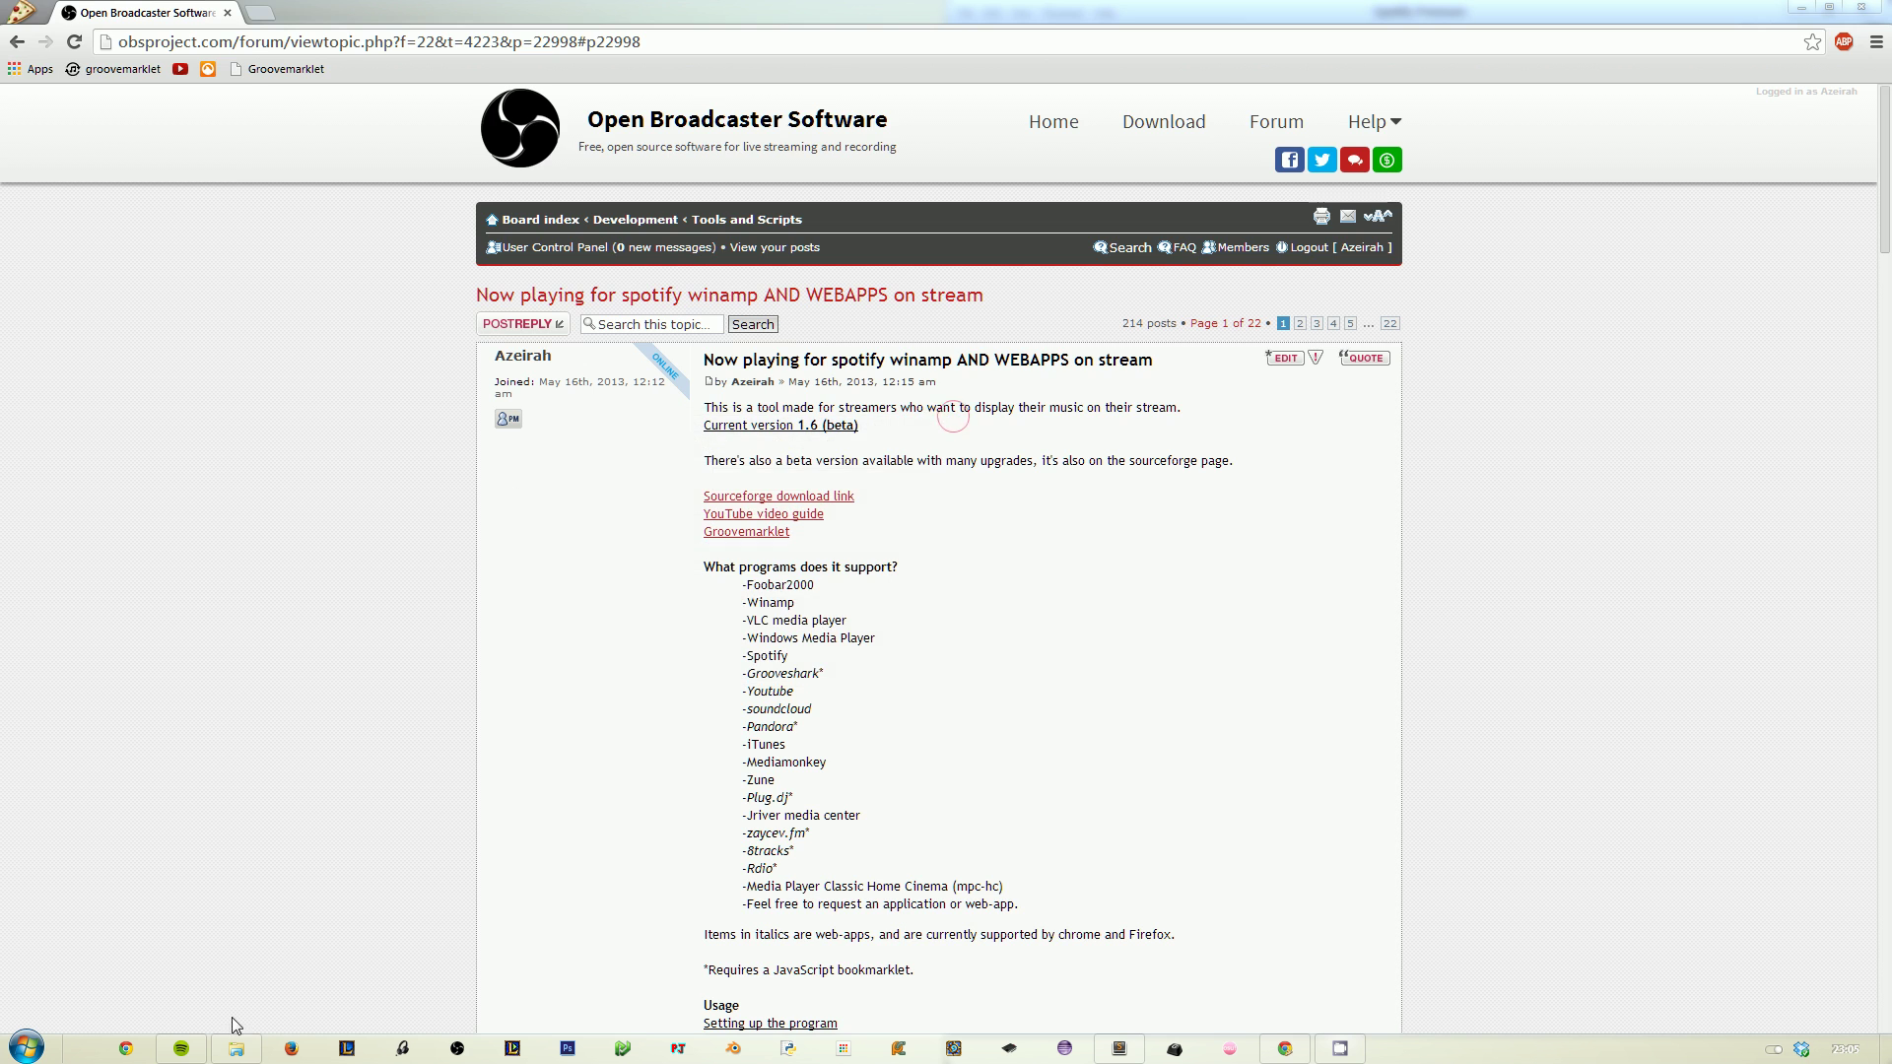
pyautogui.click(236, 1049)
pyautogui.doubleClick(271, 682)
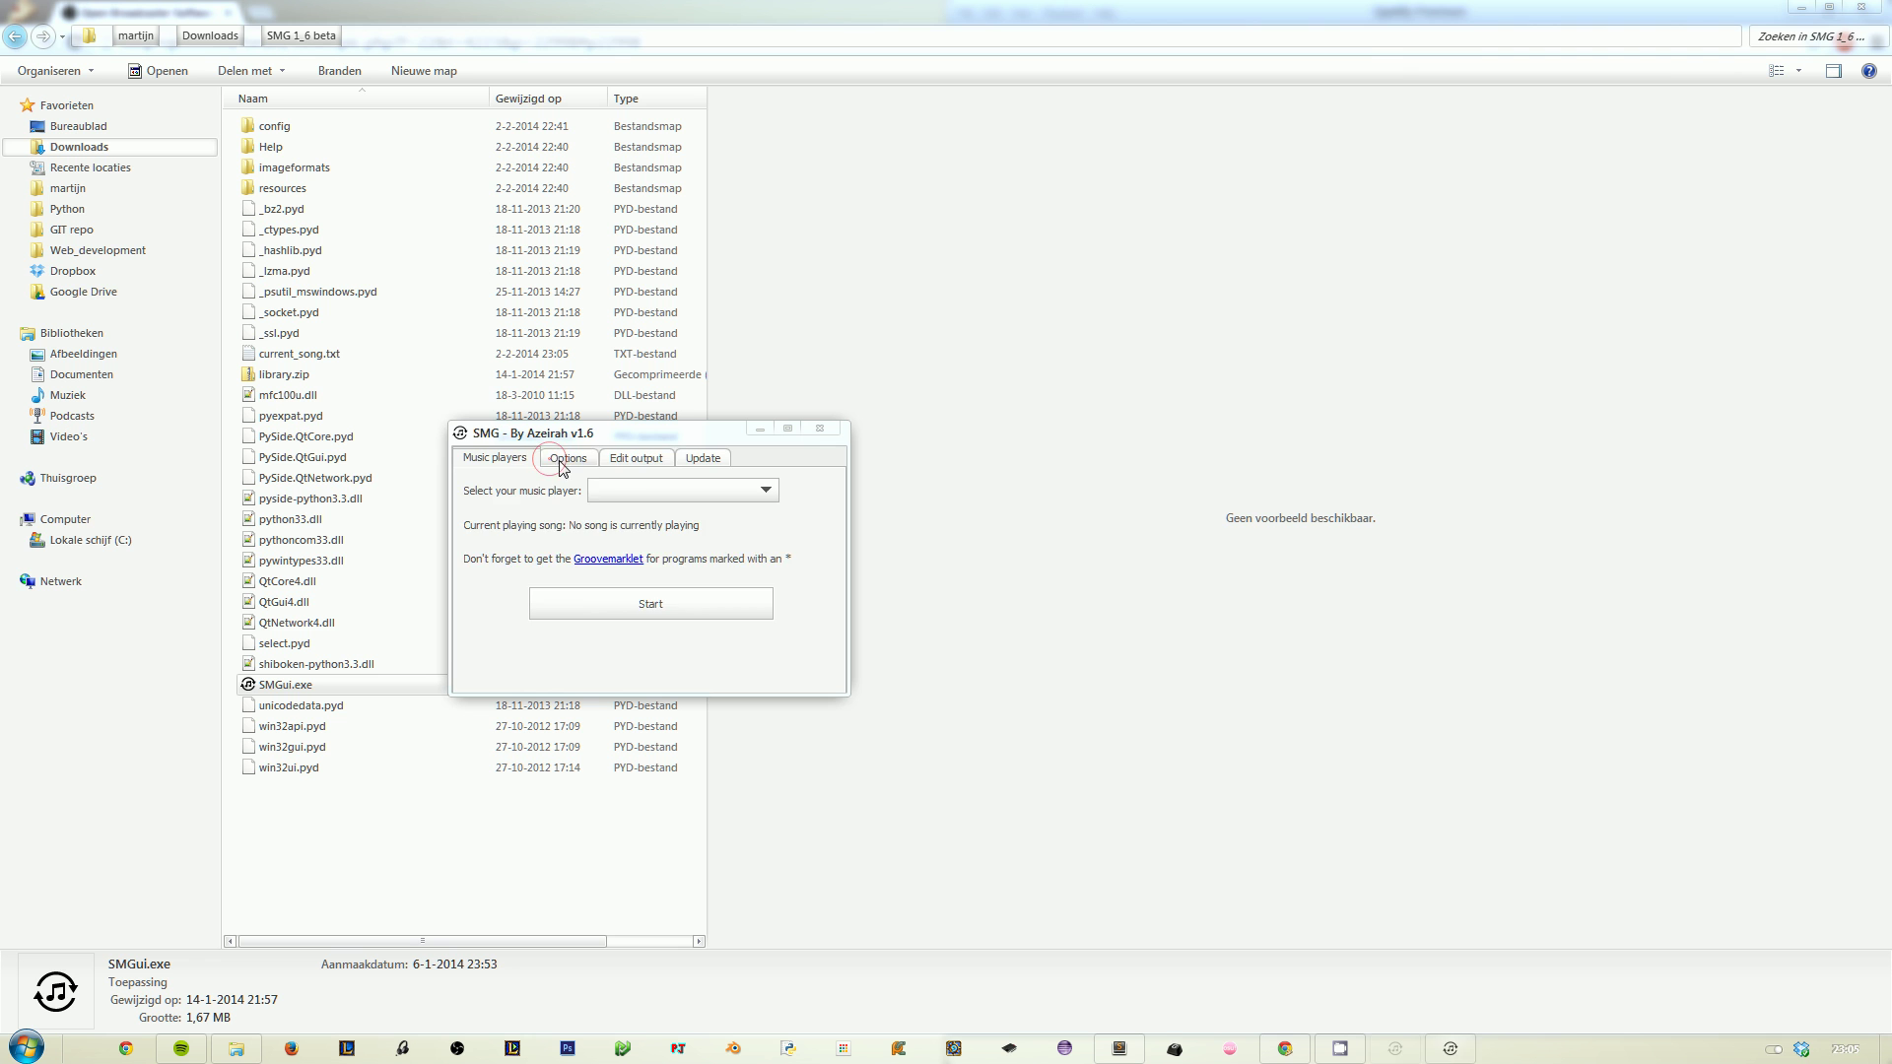
# Step: Look through the output editing, update and options pages, and browse the list of supported music players
pyautogui.click(636, 461)
pyautogui.click(693, 463)
pyautogui.click(569, 459)
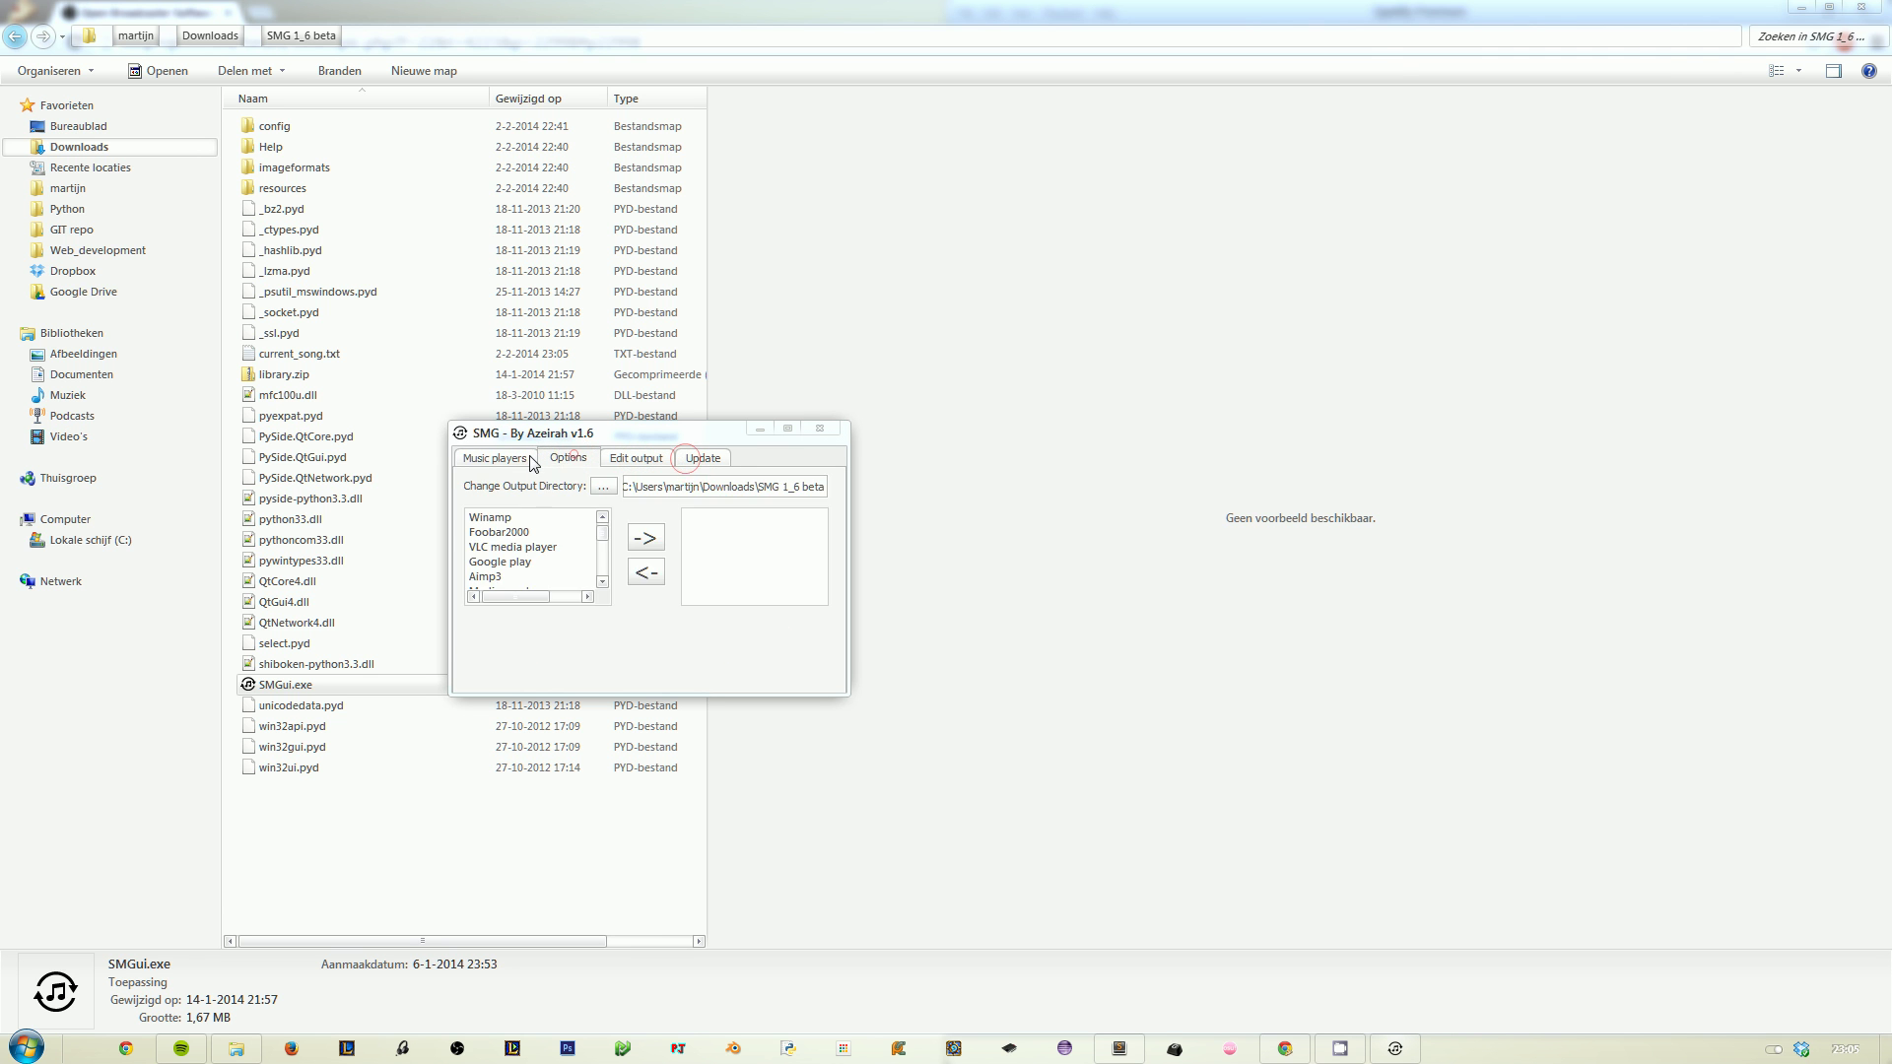
pyautogui.click(495, 458)
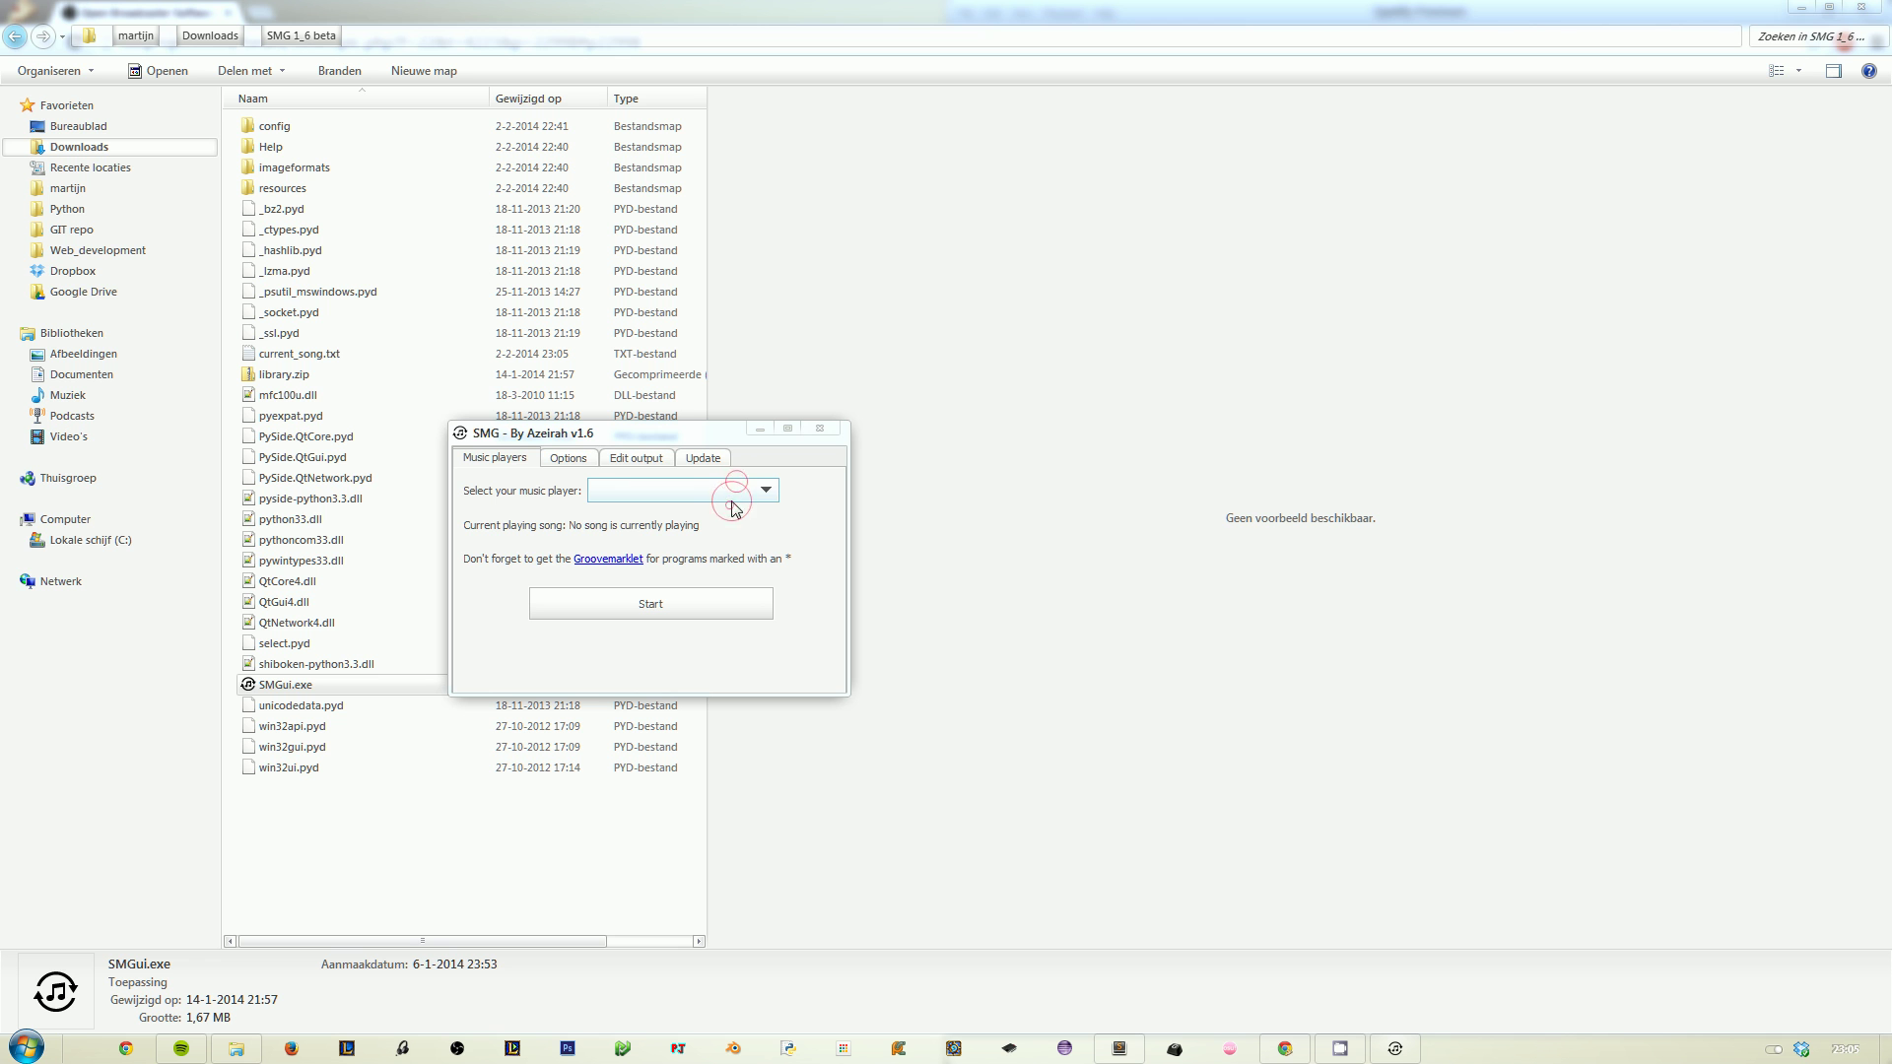
pyautogui.click(765, 491)
pyautogui.click(766, 491)
pyautogui.moveTo(773, 532); pyautogui.dragTo(770, 596)
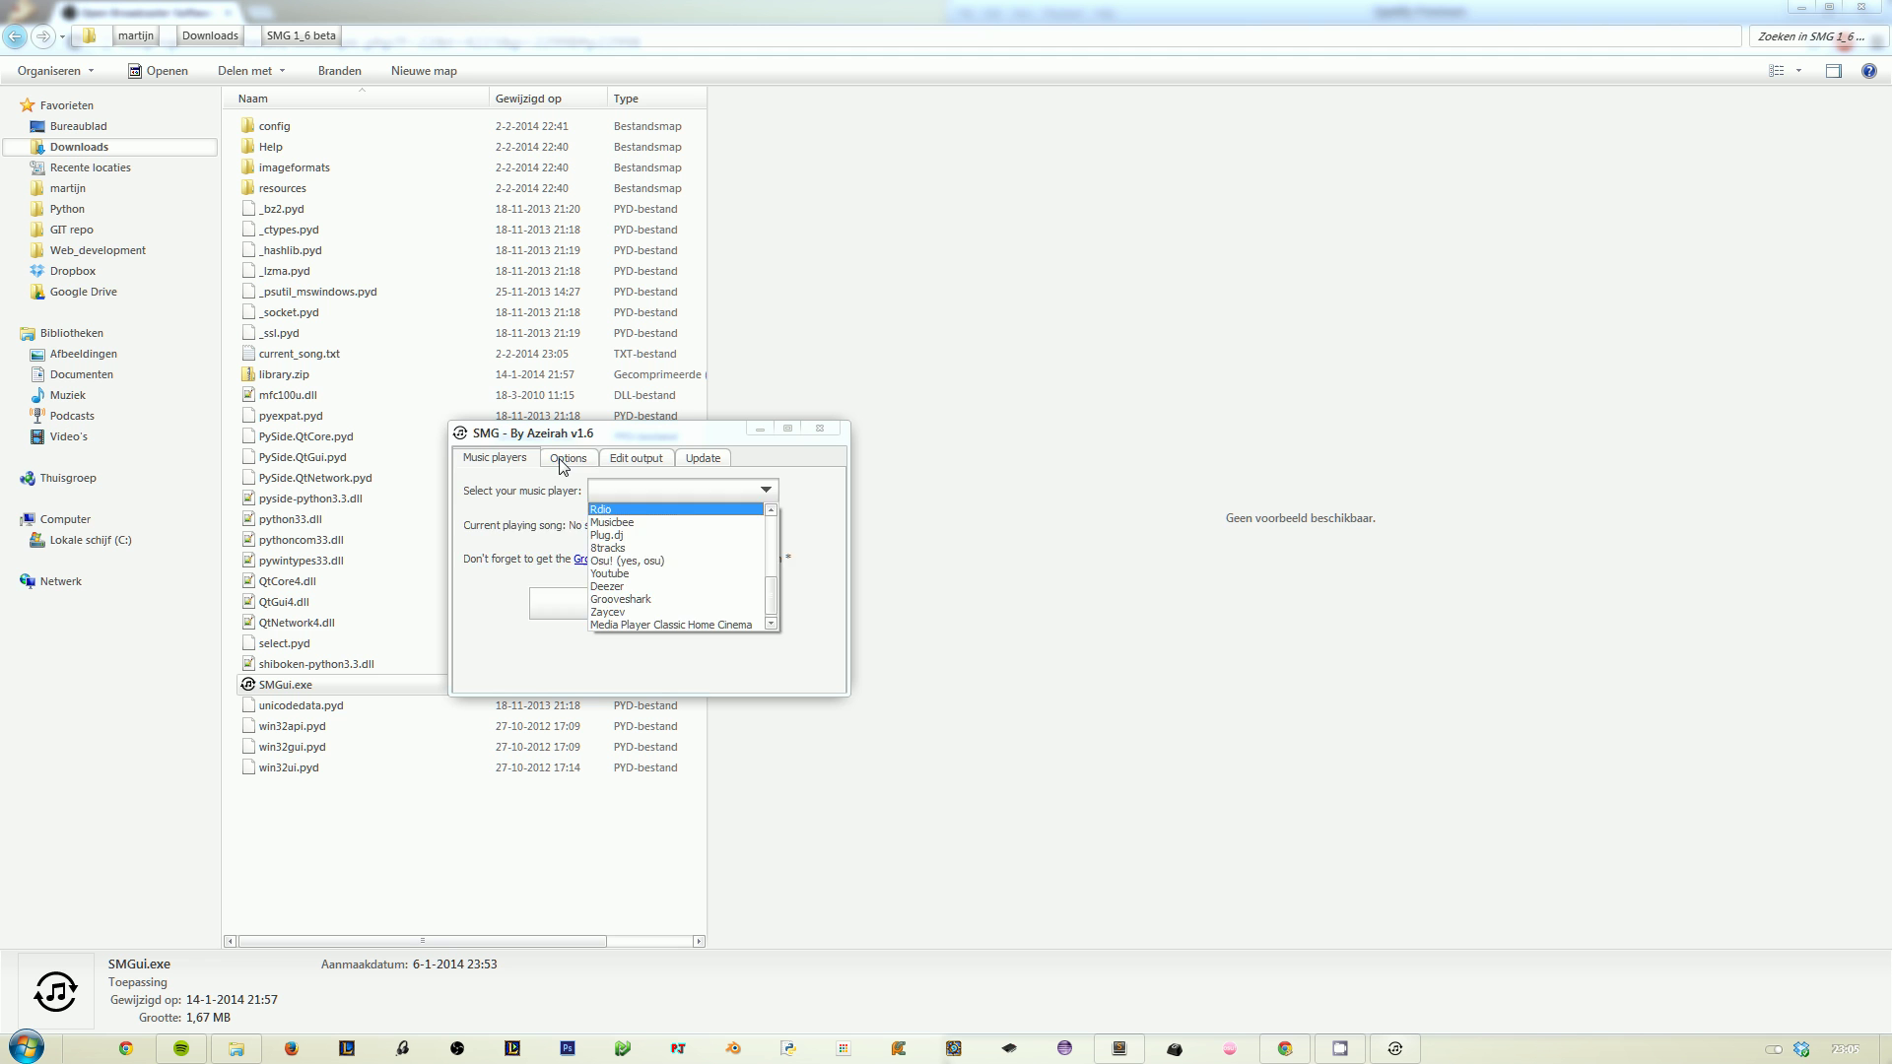
# Step: Remove Winamp from the available music players in the options
pyautogui.click(566, 461)
pyautogui.scroll(-5, 557, 554)
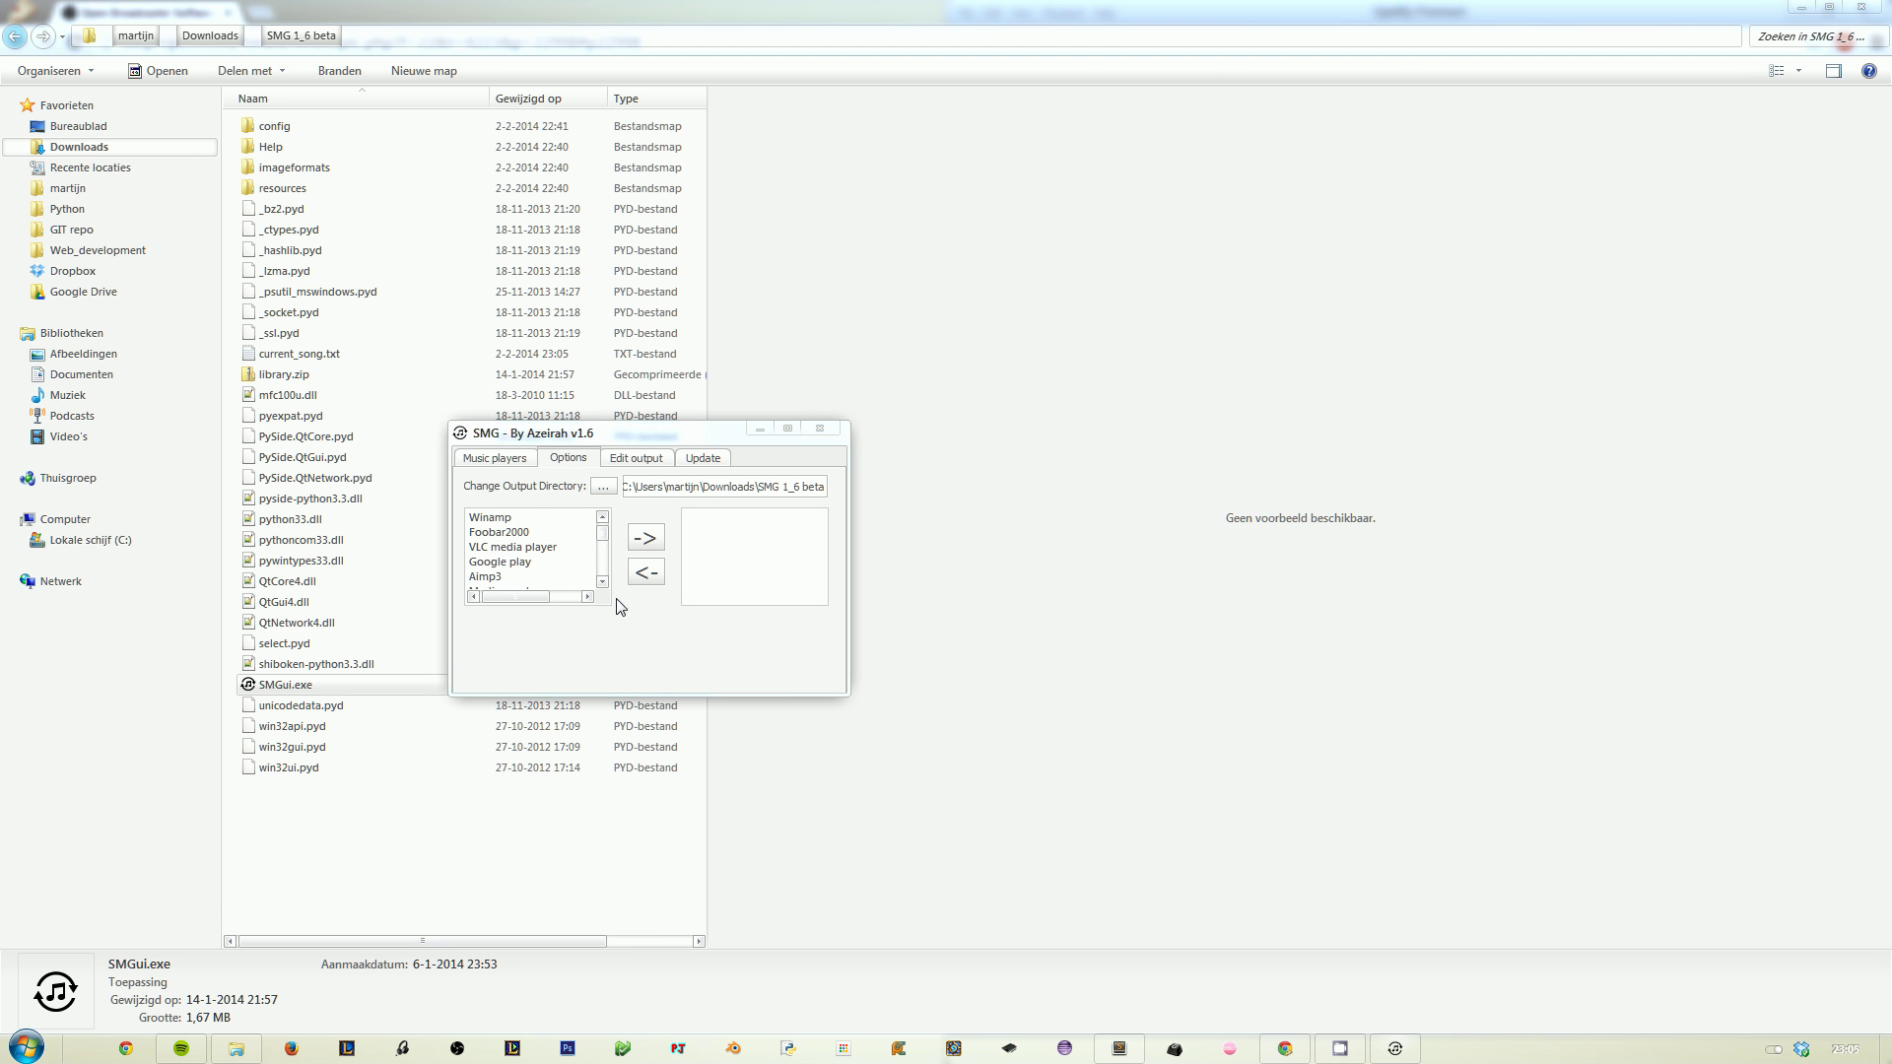
pyautogui.scroll(5, 557, 554)
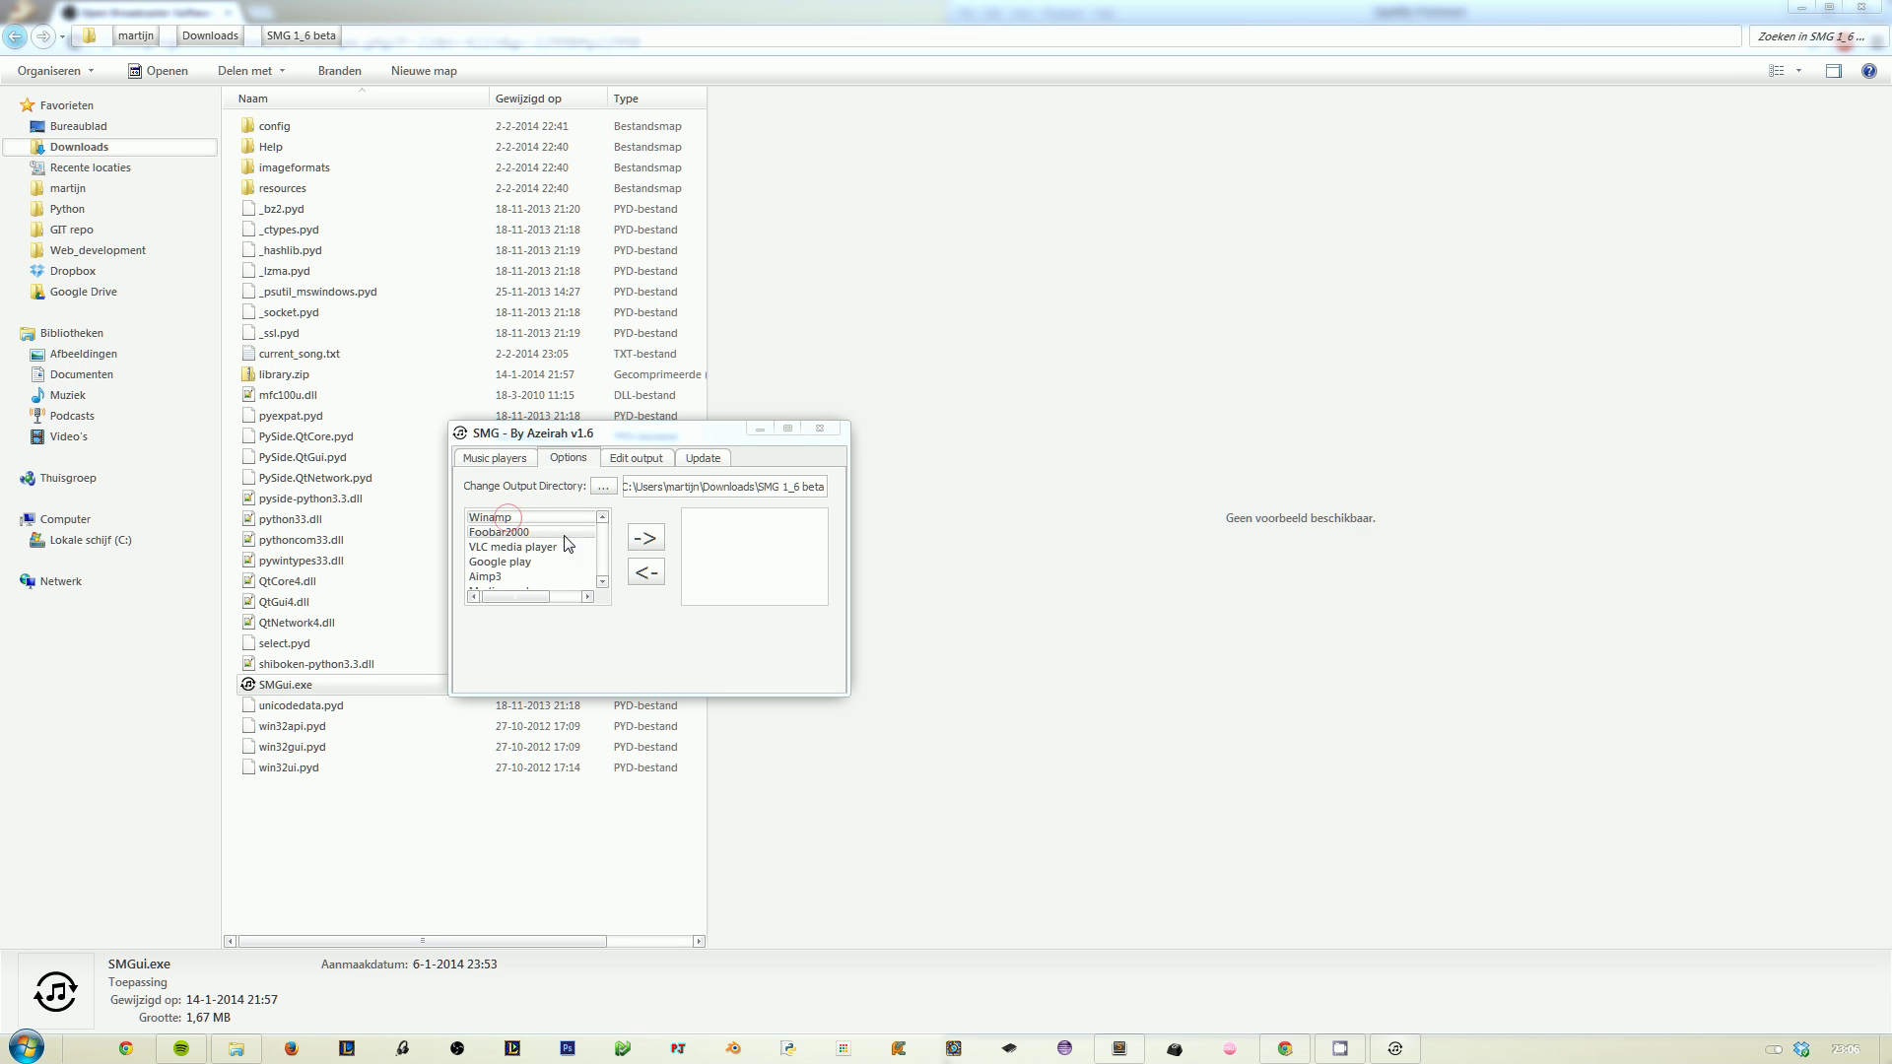
pyautogui.moveTo(602, 530)
pyautogui.mouseDown()
pyautogui.moveTo(604, 575)
pyautogui.moveTo(611, 533)
pyautogui.mouseUp()
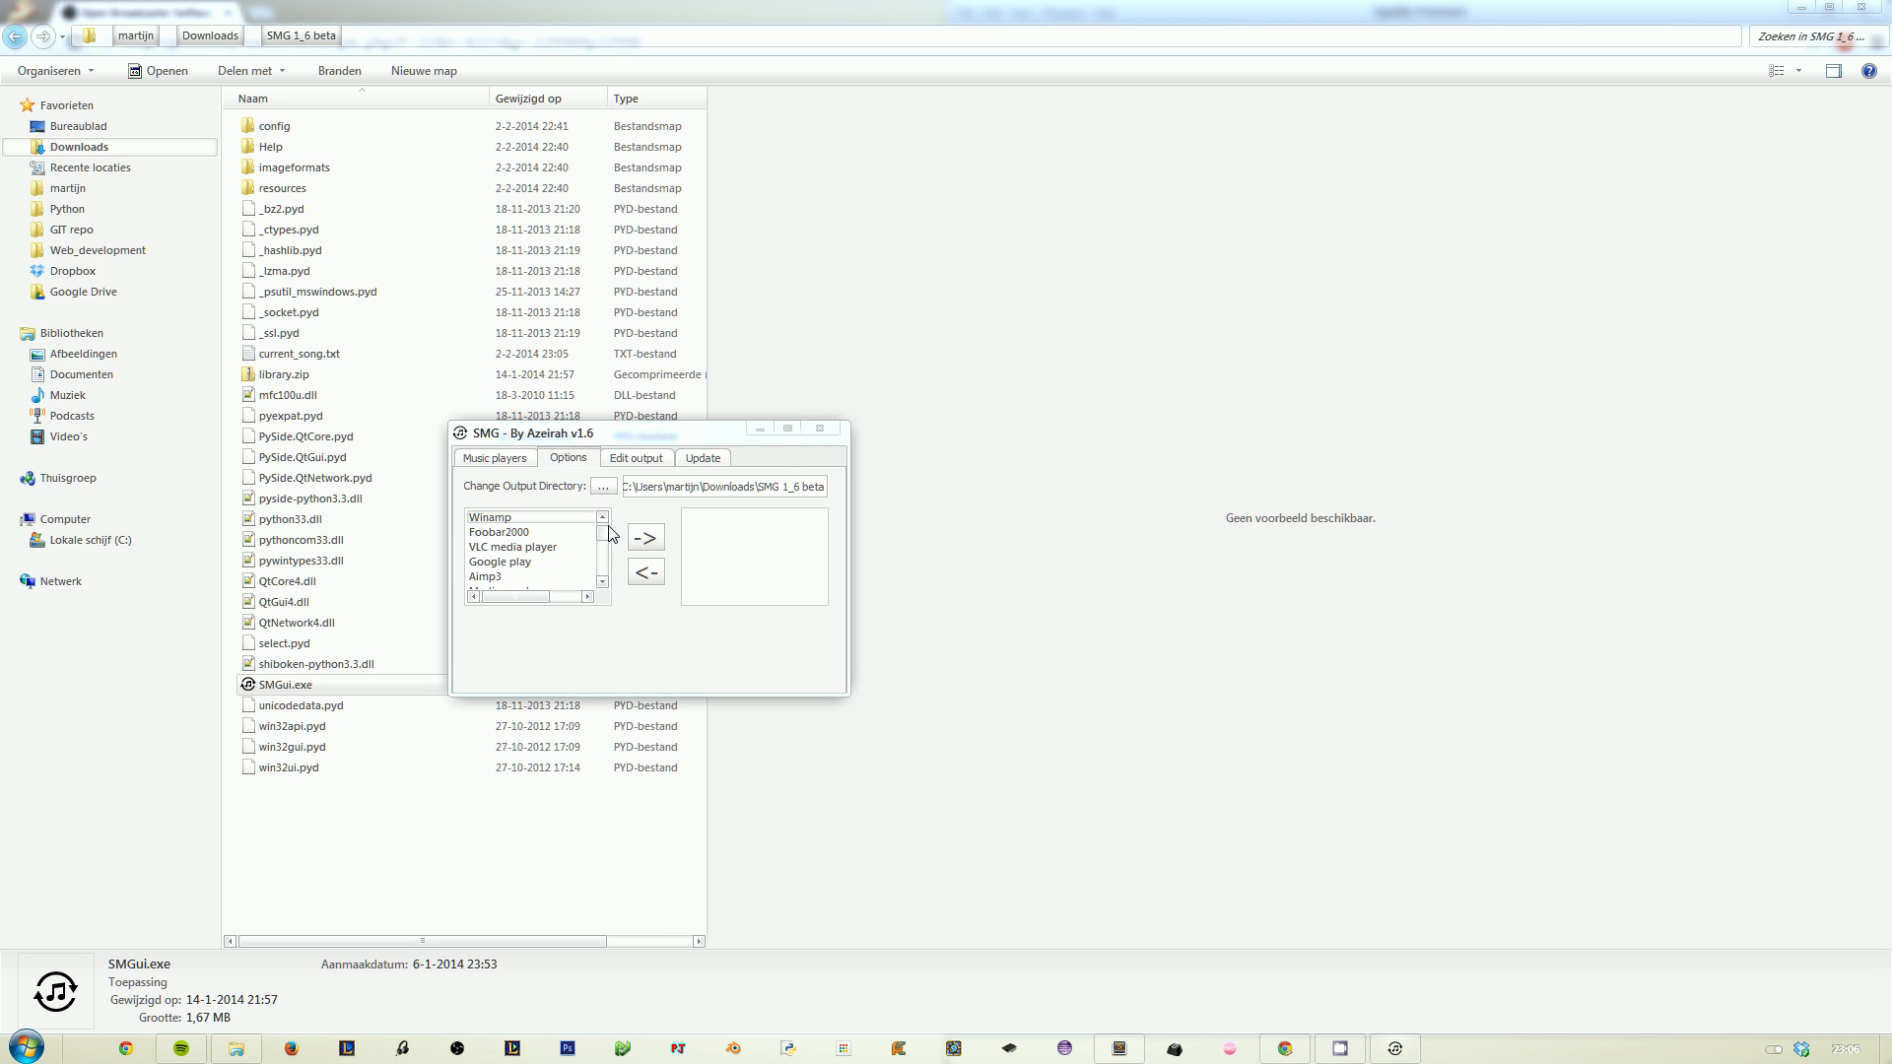
pyautogui.click(532, 547)
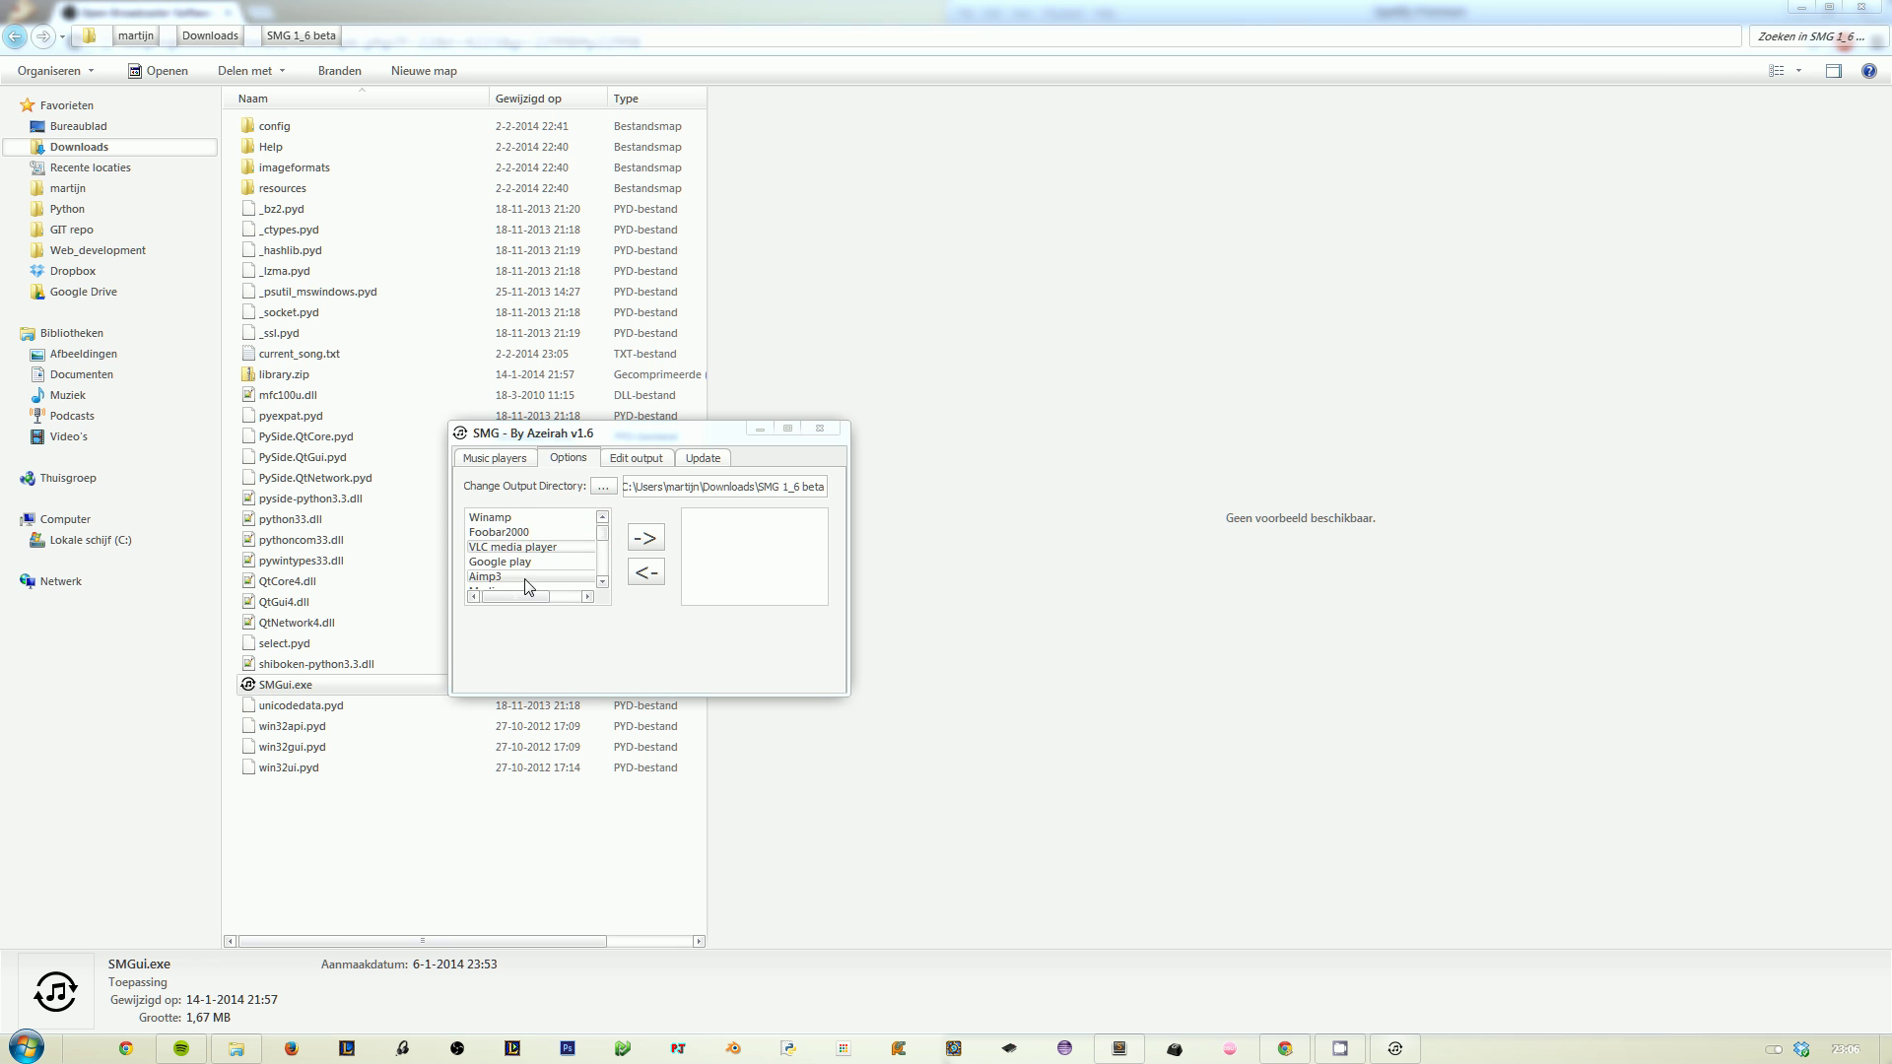
pyautogui.click(513, 521)
pyautogui.click(646, 540)
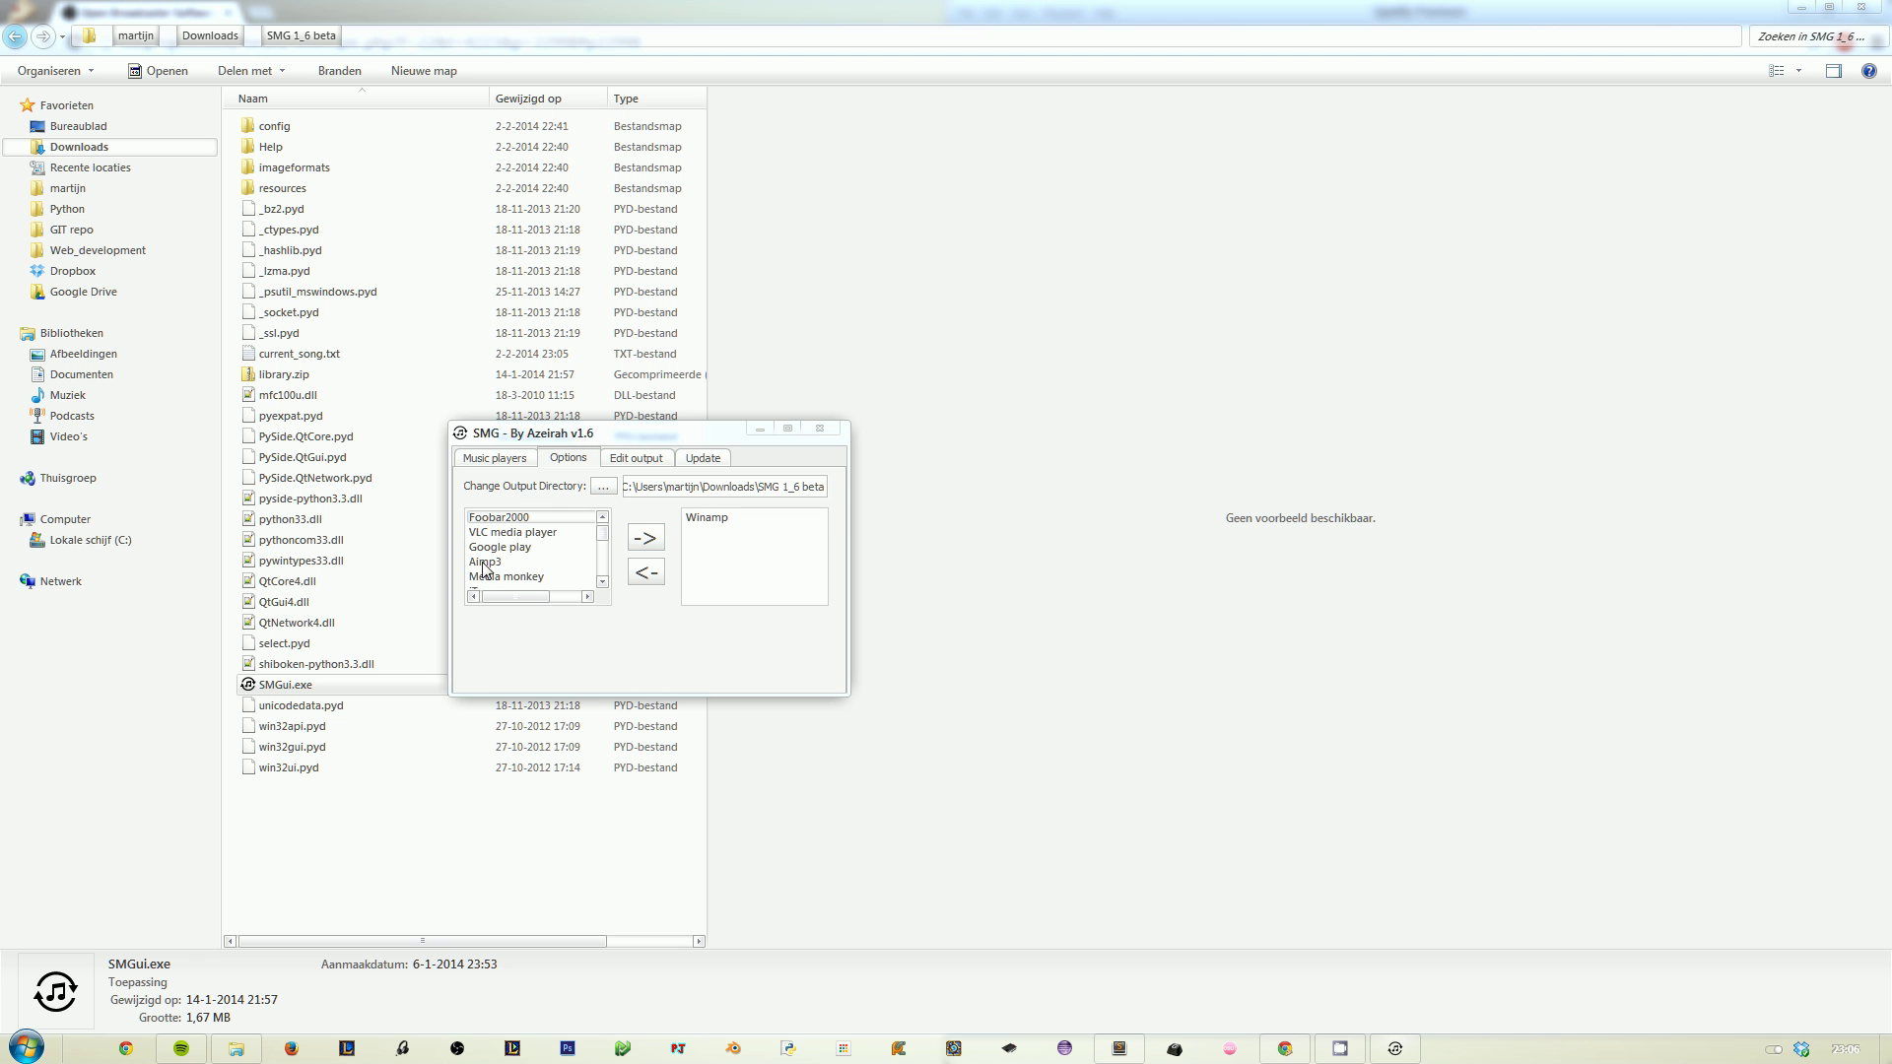
# Step: Remove Google play and the other remaining players from the available list, keeping only Foobar2000
pyautogui.click(529, 547)
pyautogui.click(646, 539)
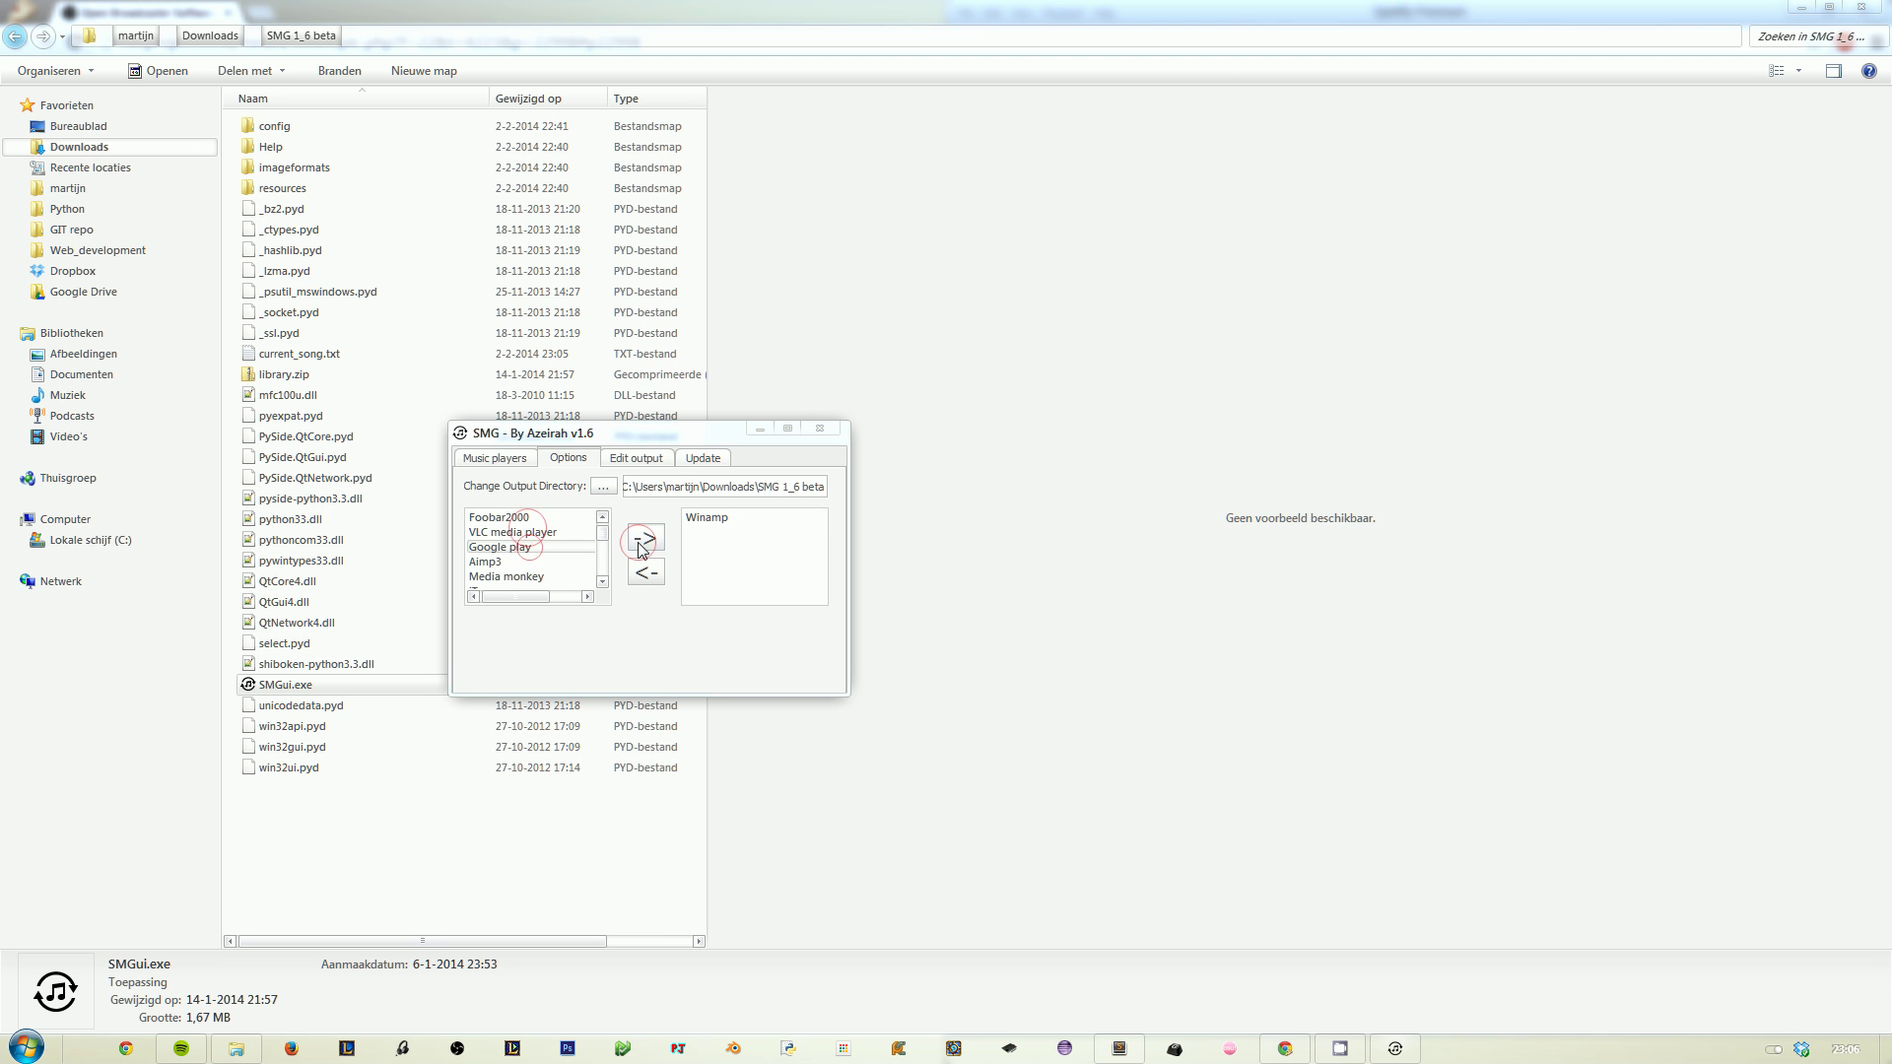
pyautogui.click(645, 540)
pyautogui.click(645, 539)
pyautogui.click(645, 541)
pyautogui.click(645, 541)
pyautogui.click(644, 544)
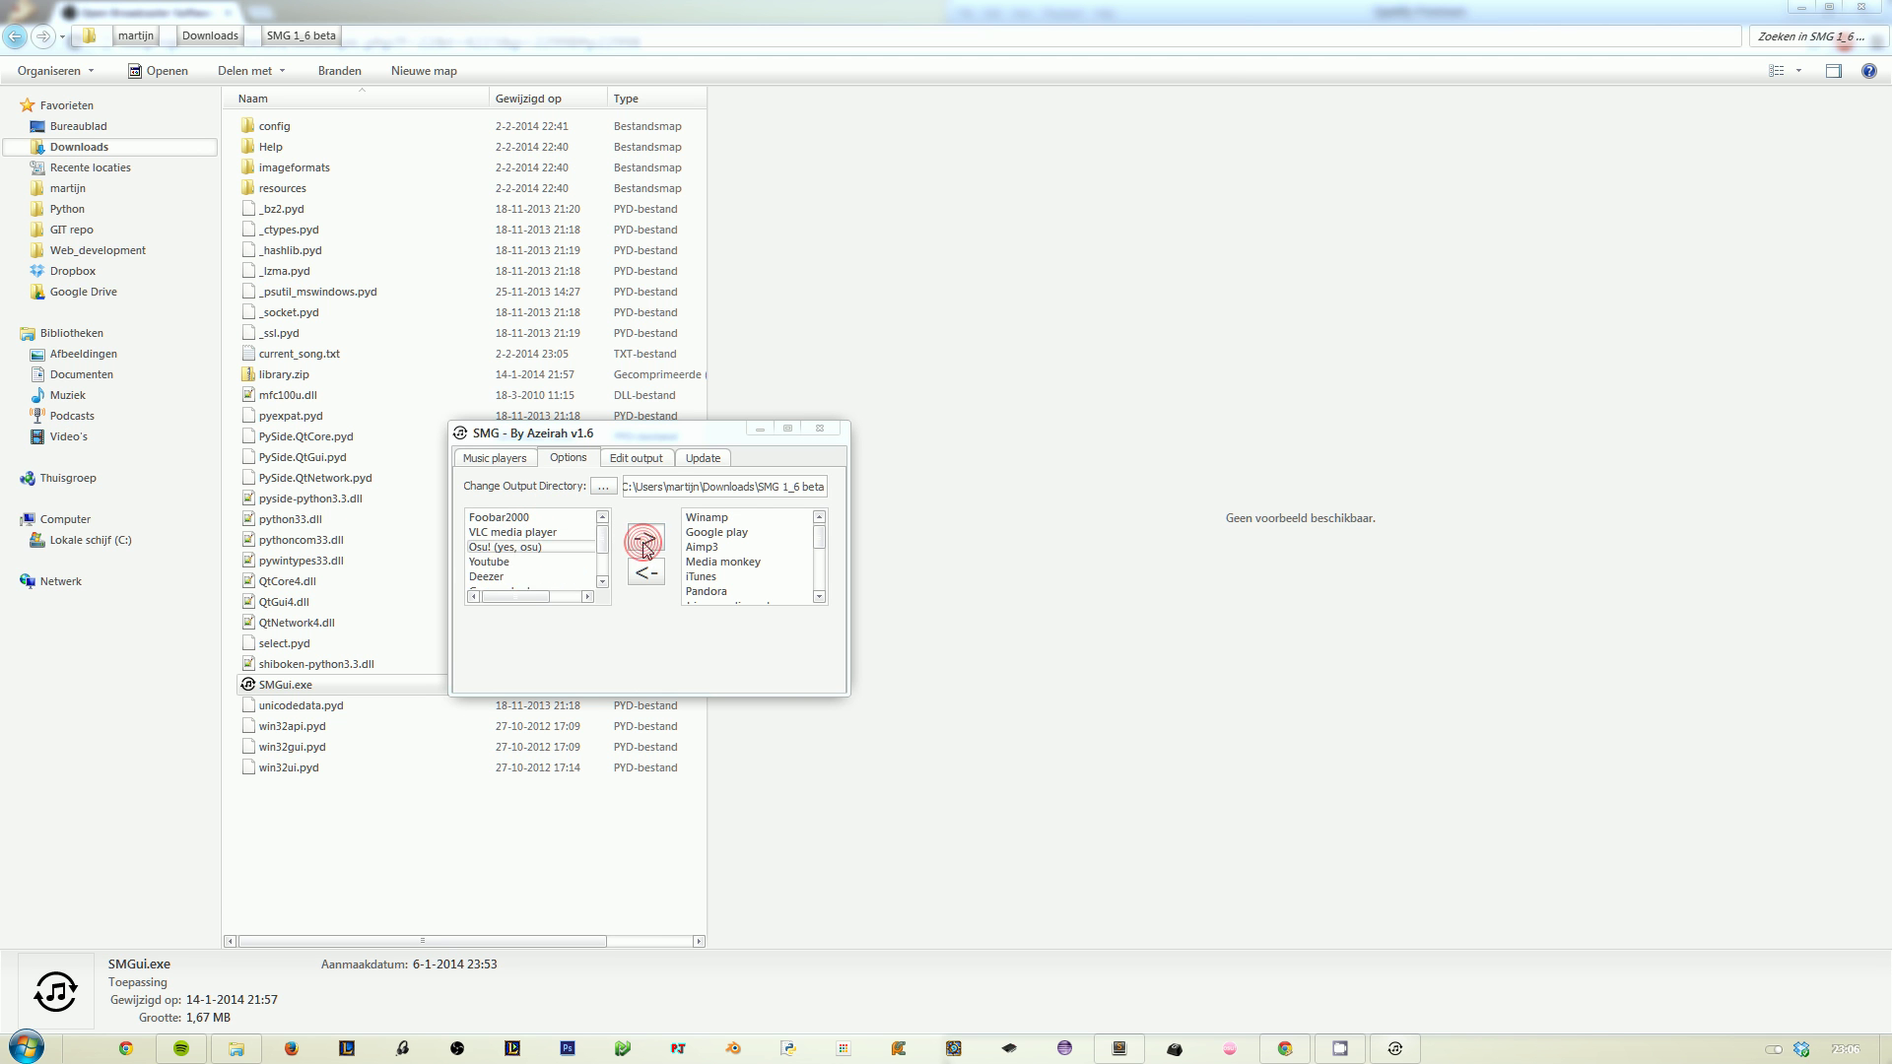
pyautogui.click(644, 544)
pyautogui.click(643, 543)
pyautogui.click(643, 544)
pyautogui.click(643, 544)
pyautogui.click(643, 544)
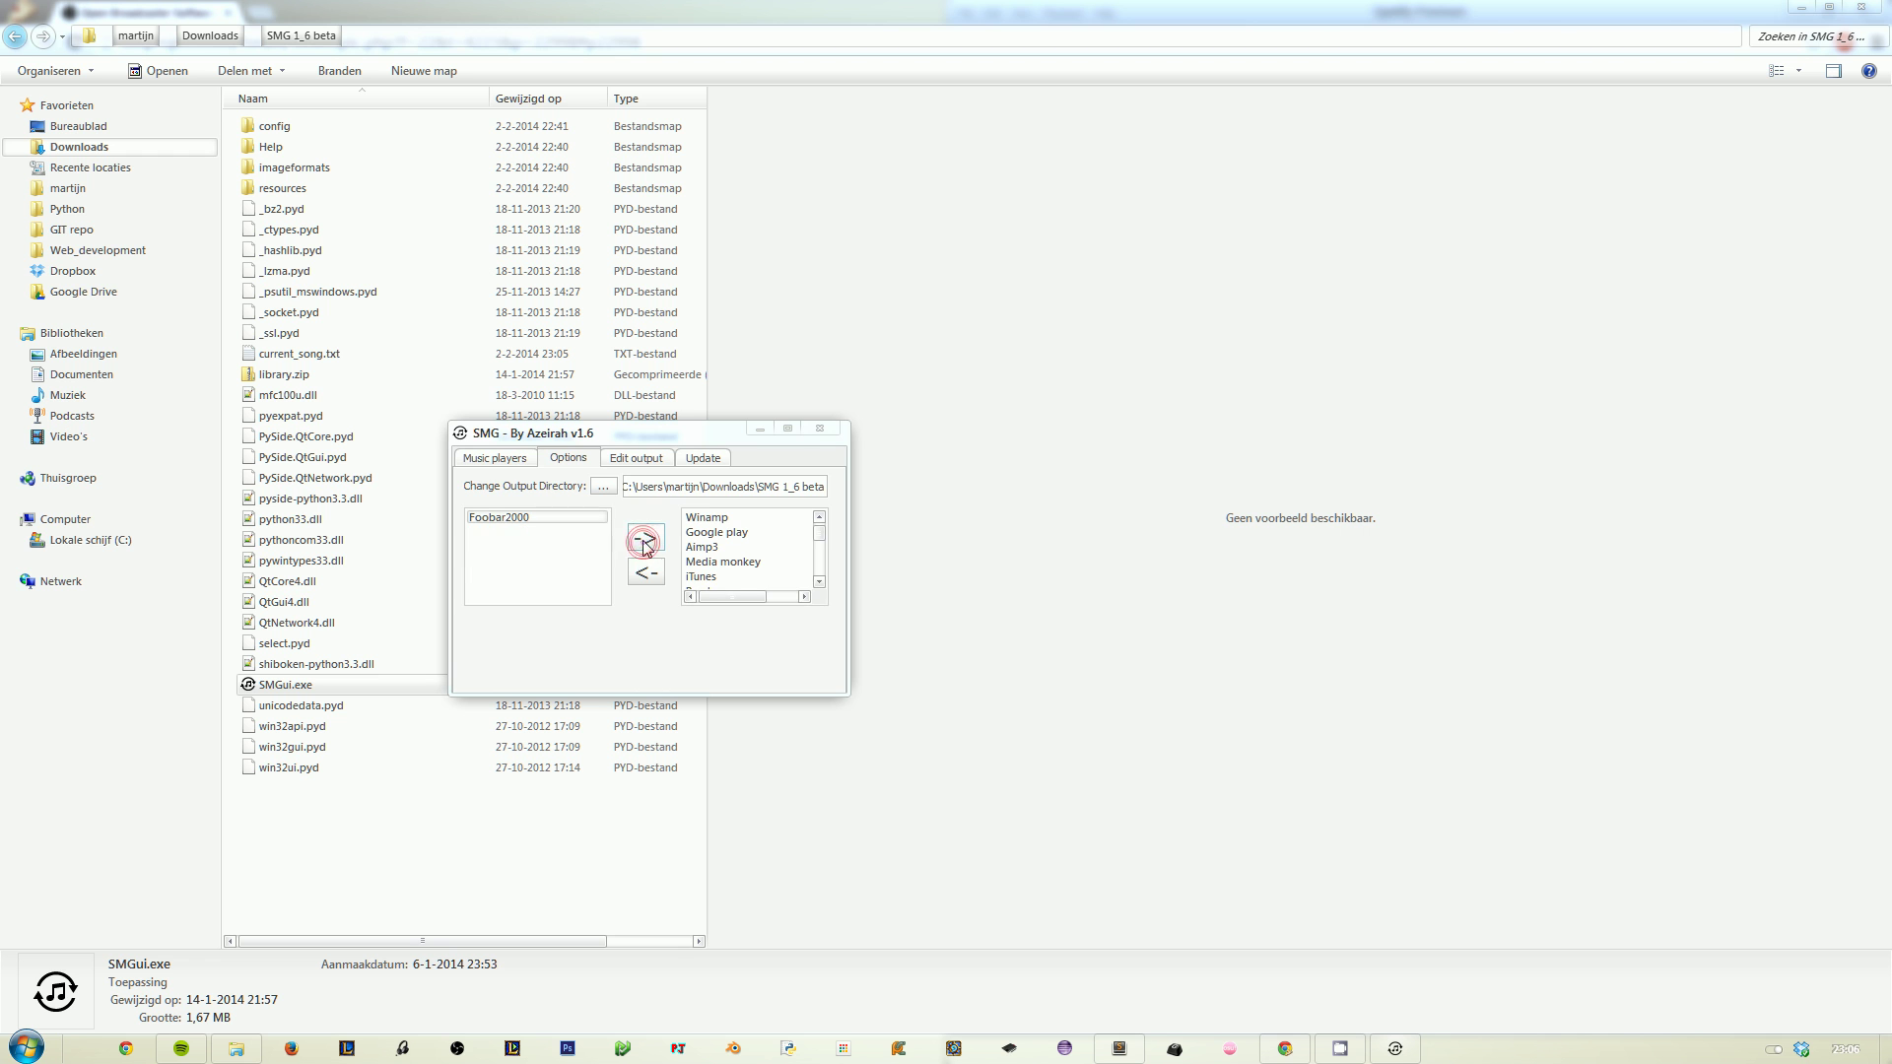
# Step: Check the music player selection for the reduced list and pick Foobar2000
pyautogui.click(495, 459)
pyautogui.click(615, 496)
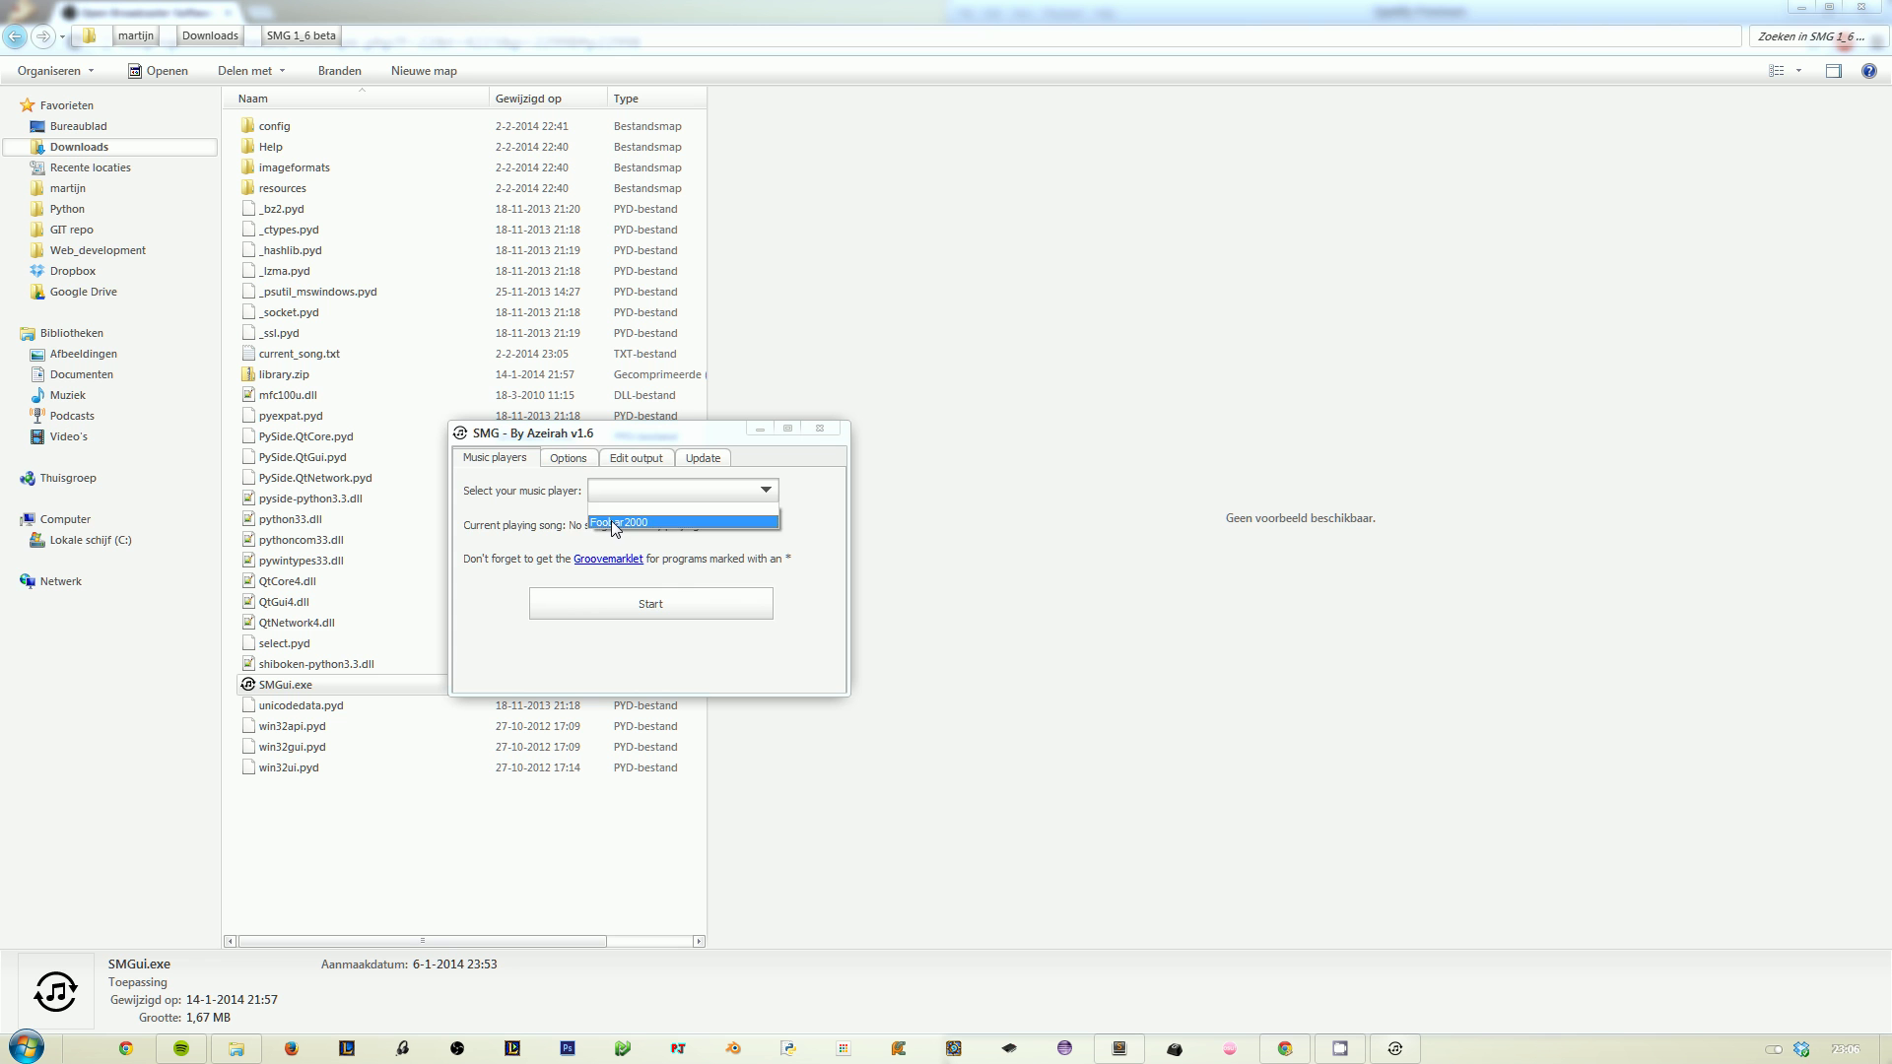
pyautogui.click(615, 522)
# Step: Return Media monkey, Pandora and iTunes to the available music players in the options
pyautogui.click(558, 462)
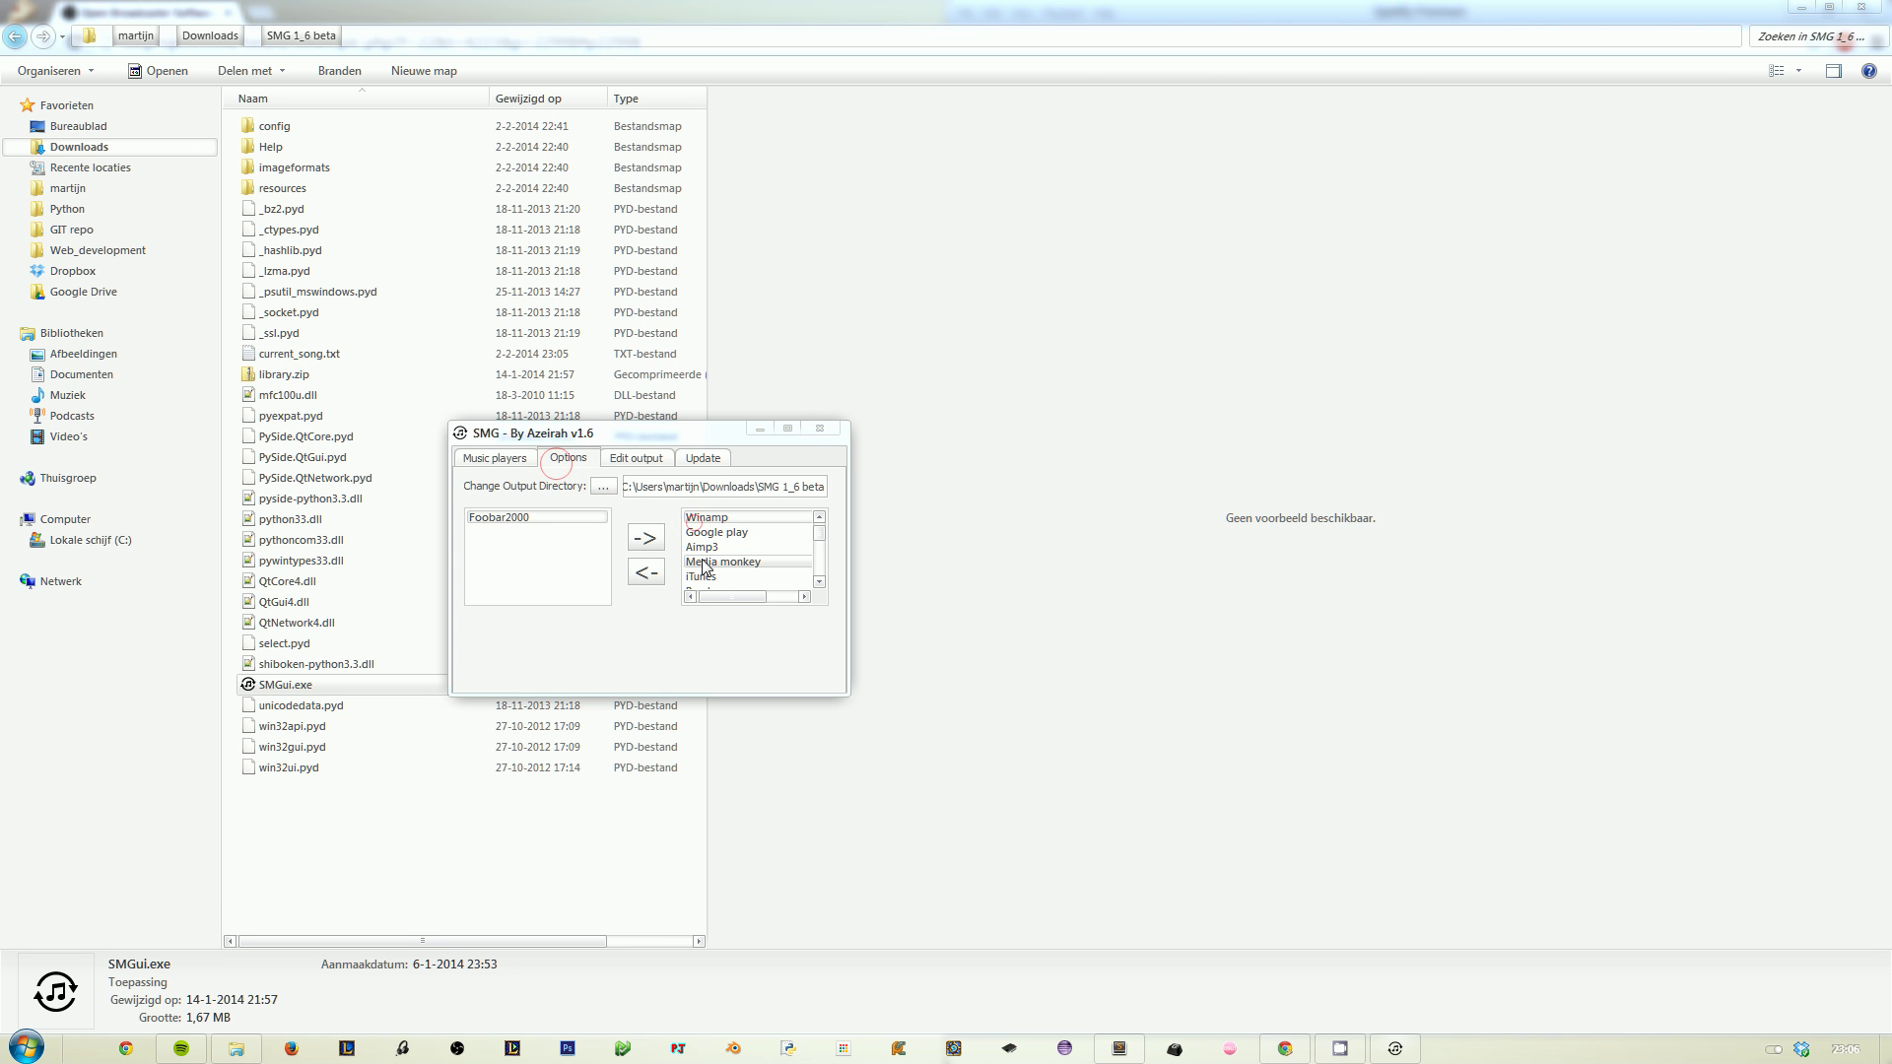
pyautogui.click(650, 573)
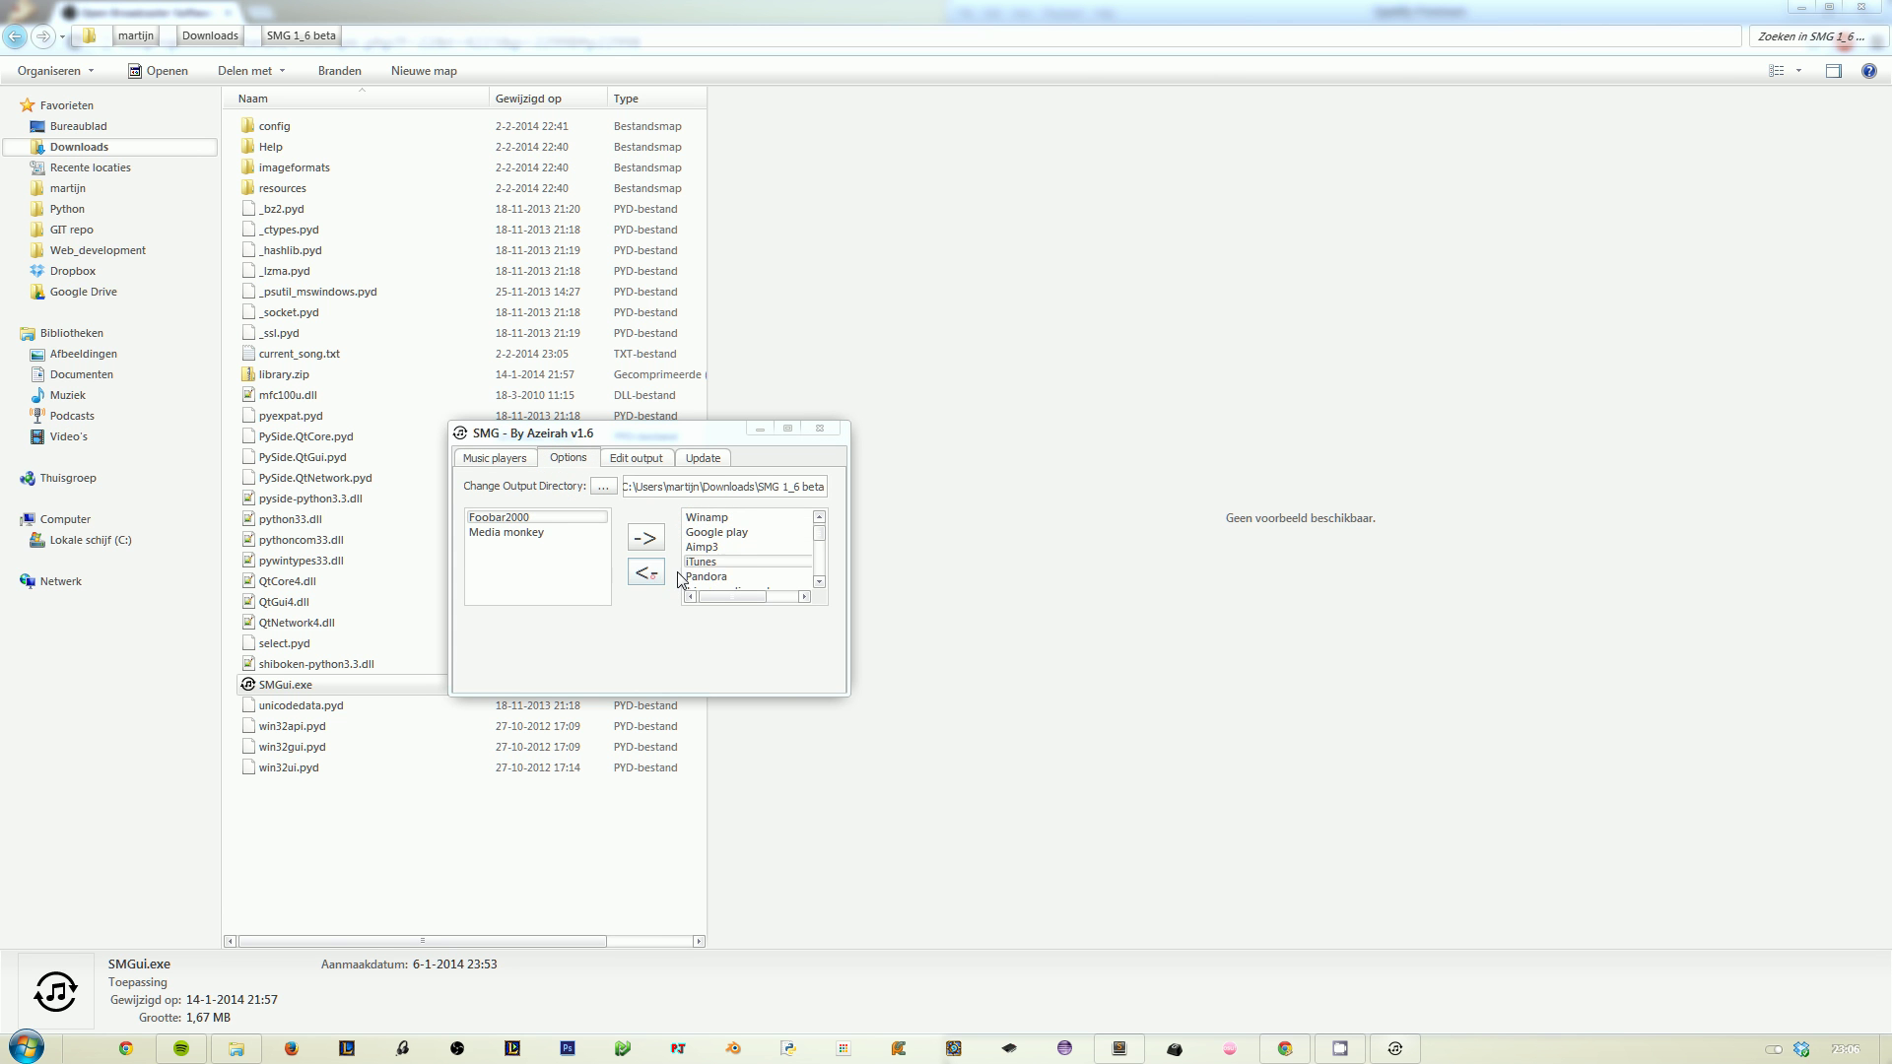
pyautogui.click(695, 577)
pyautogui.click(646, 572)
pyautogui.click(727, 548)
pyautogui.click(643, 571)
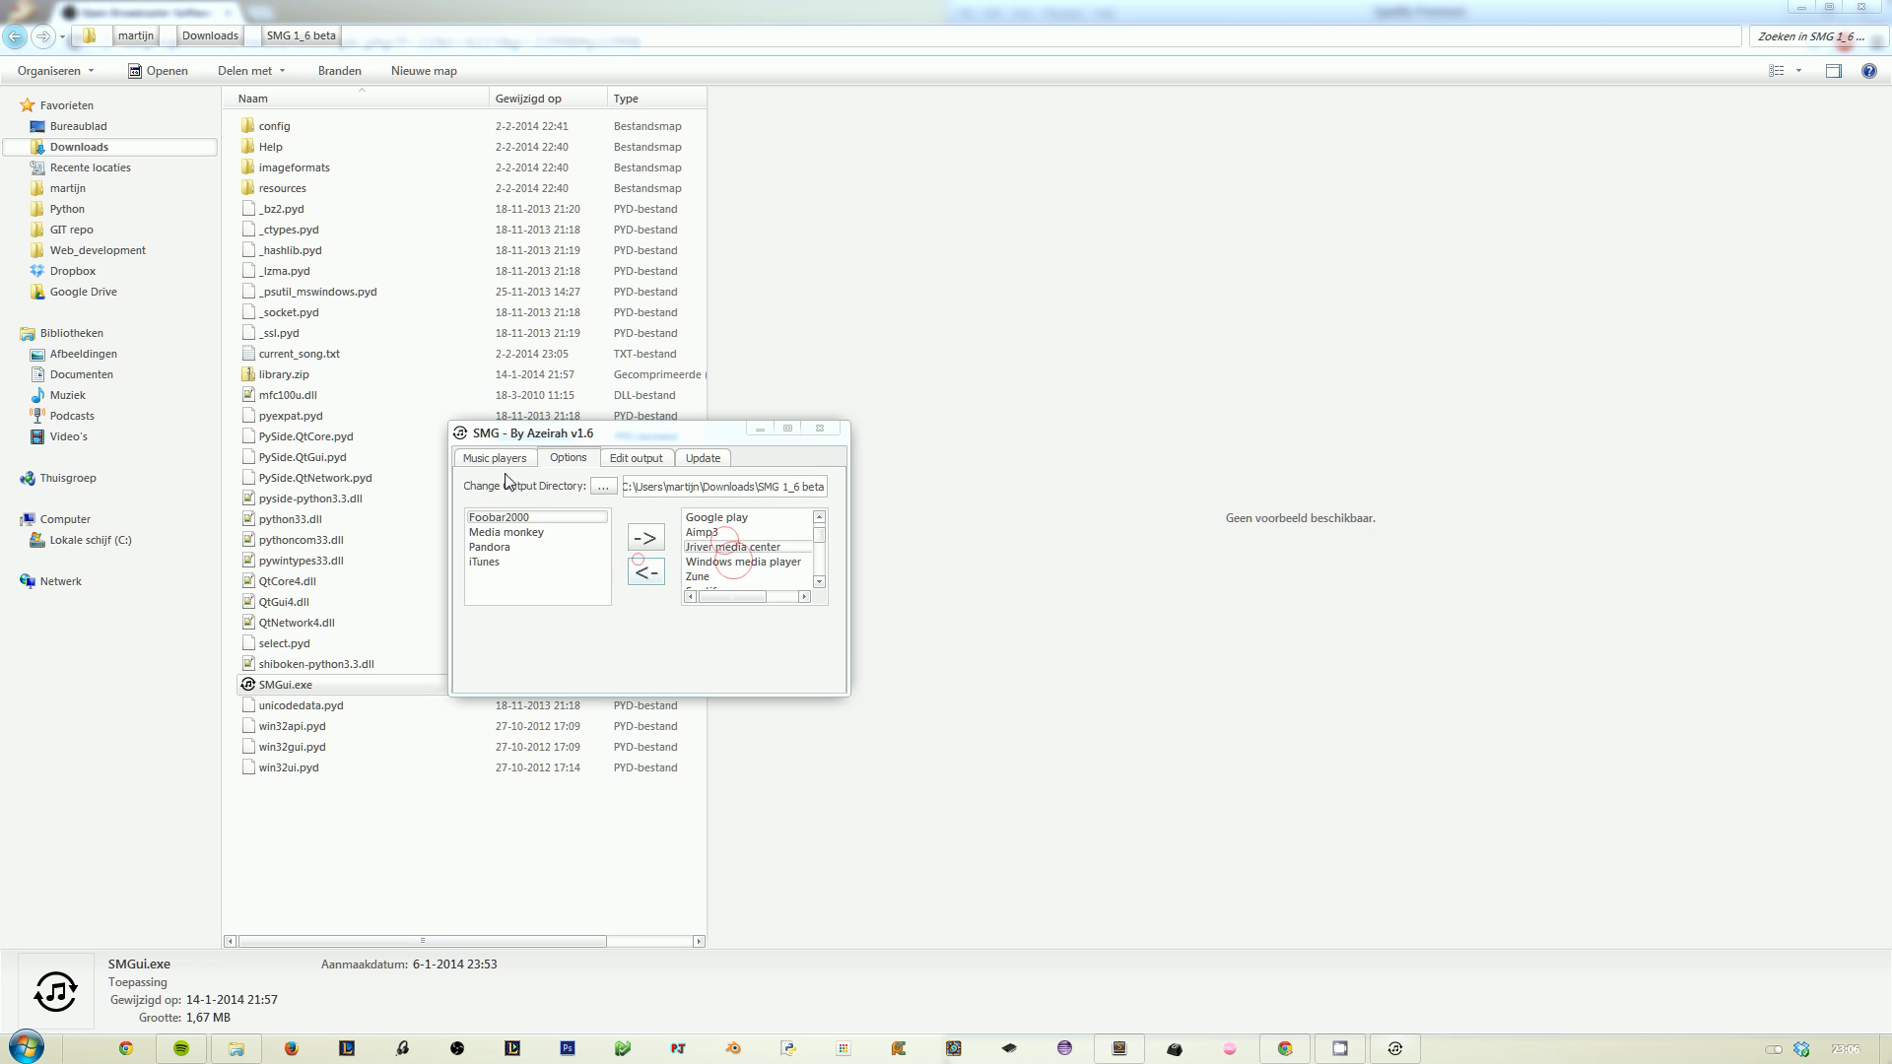
# Step: Check the music player selection for the restored players, leaving the choice empty
pyautogui.click(495, 460)
pyautogui.click(613, 491)
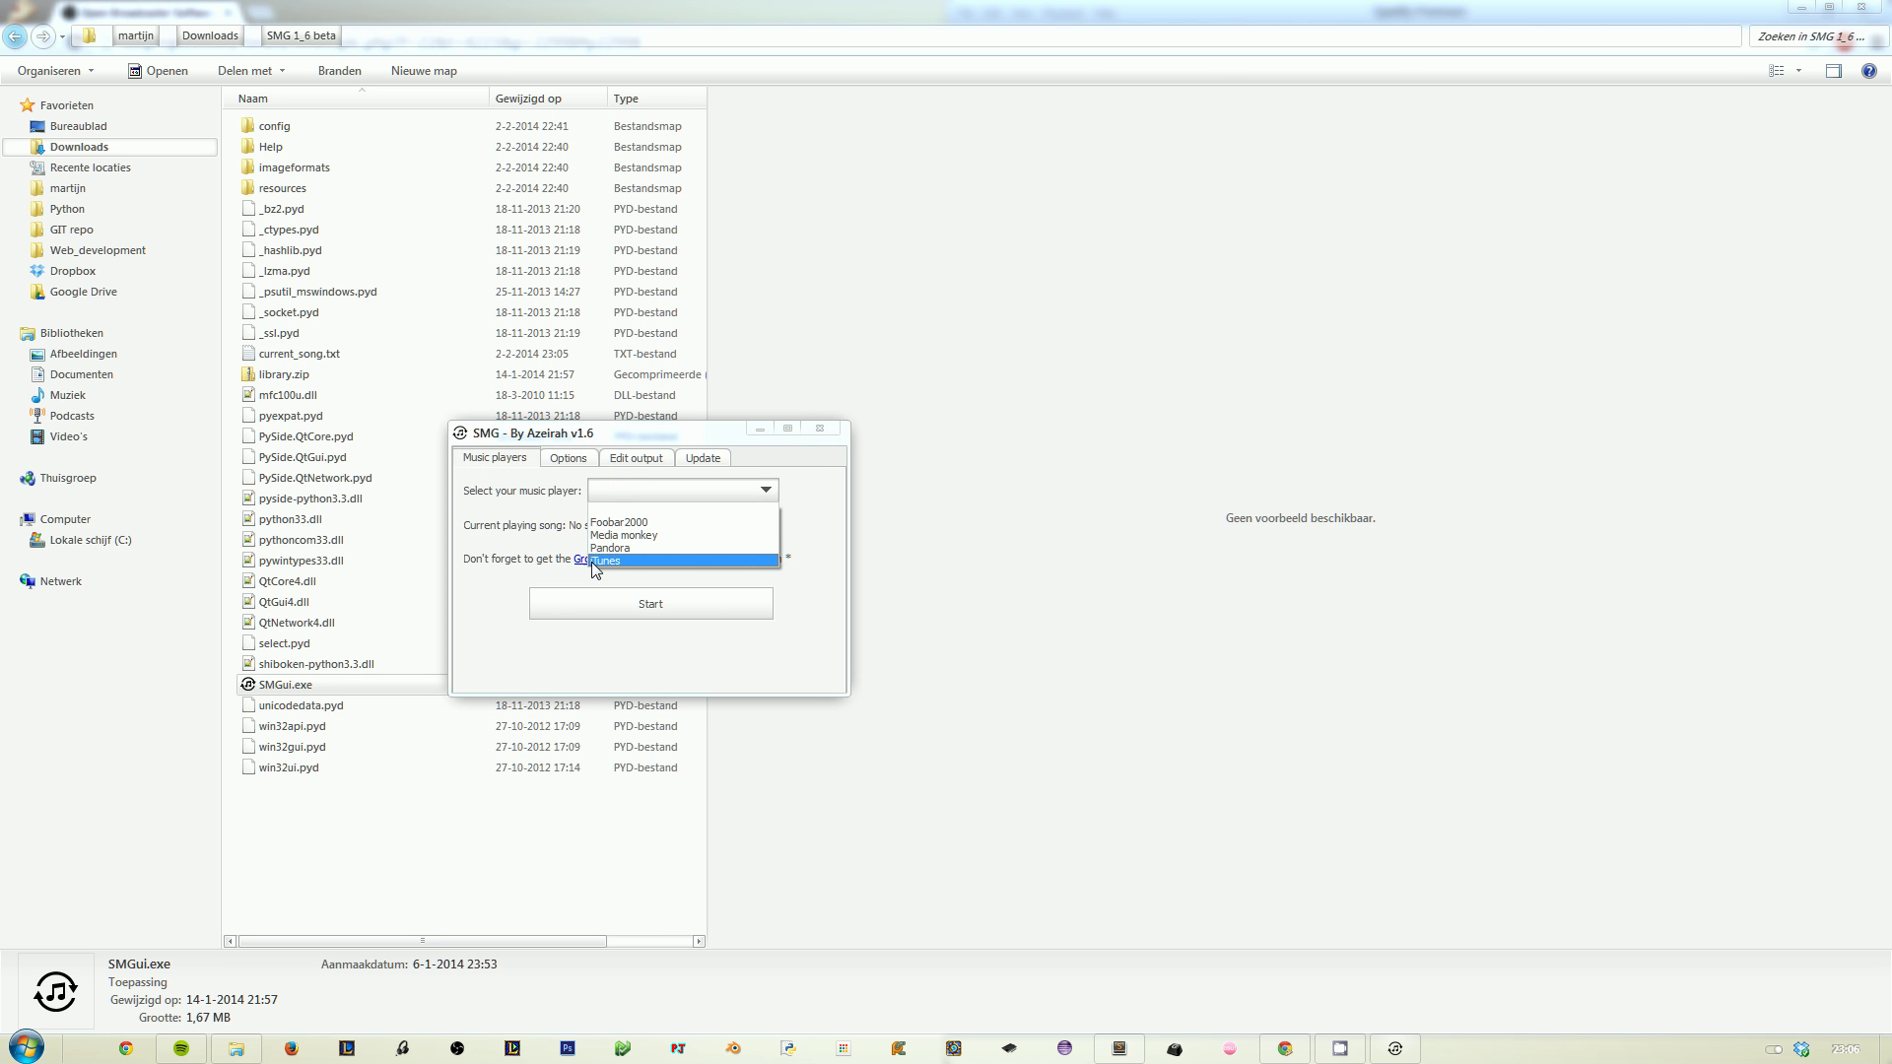
pyautogui.click(535, 522)
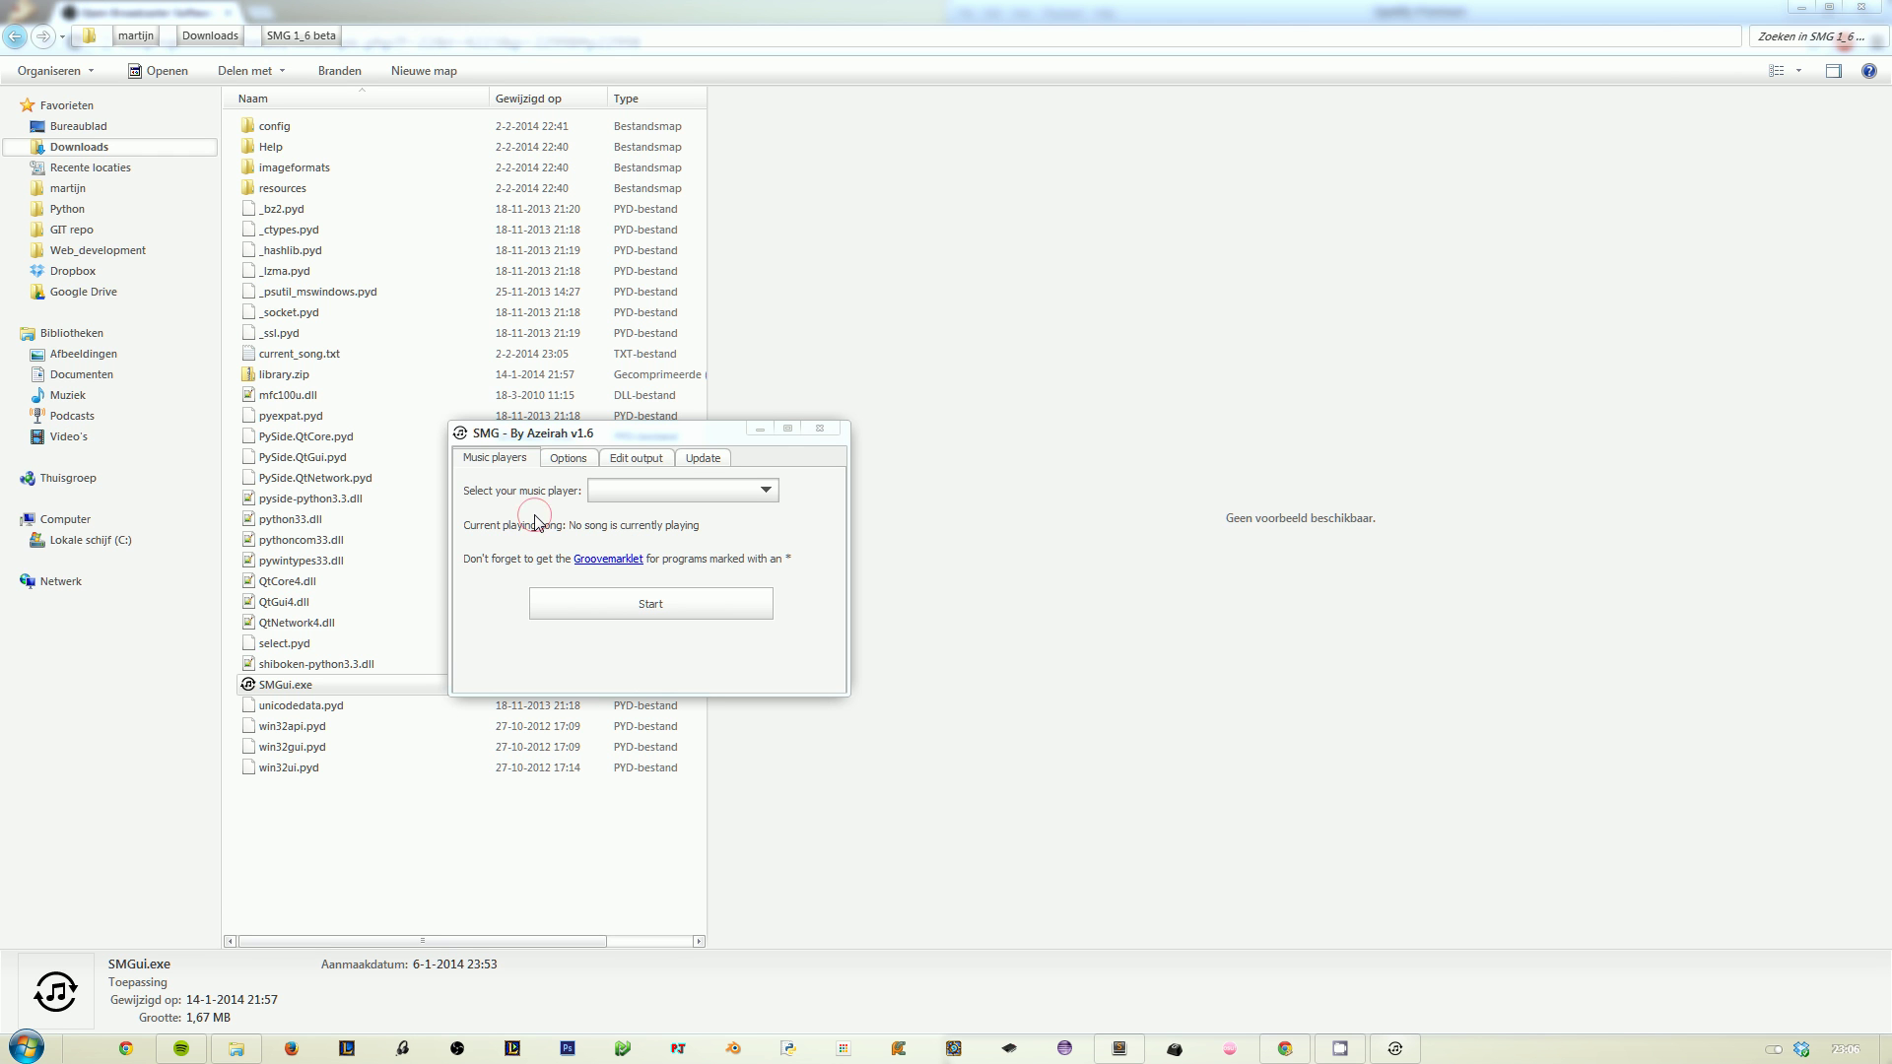
# Step: Enable the text before the song title in the output settings and set it to "dsasdfas"
pyautogui.click(642, 458)
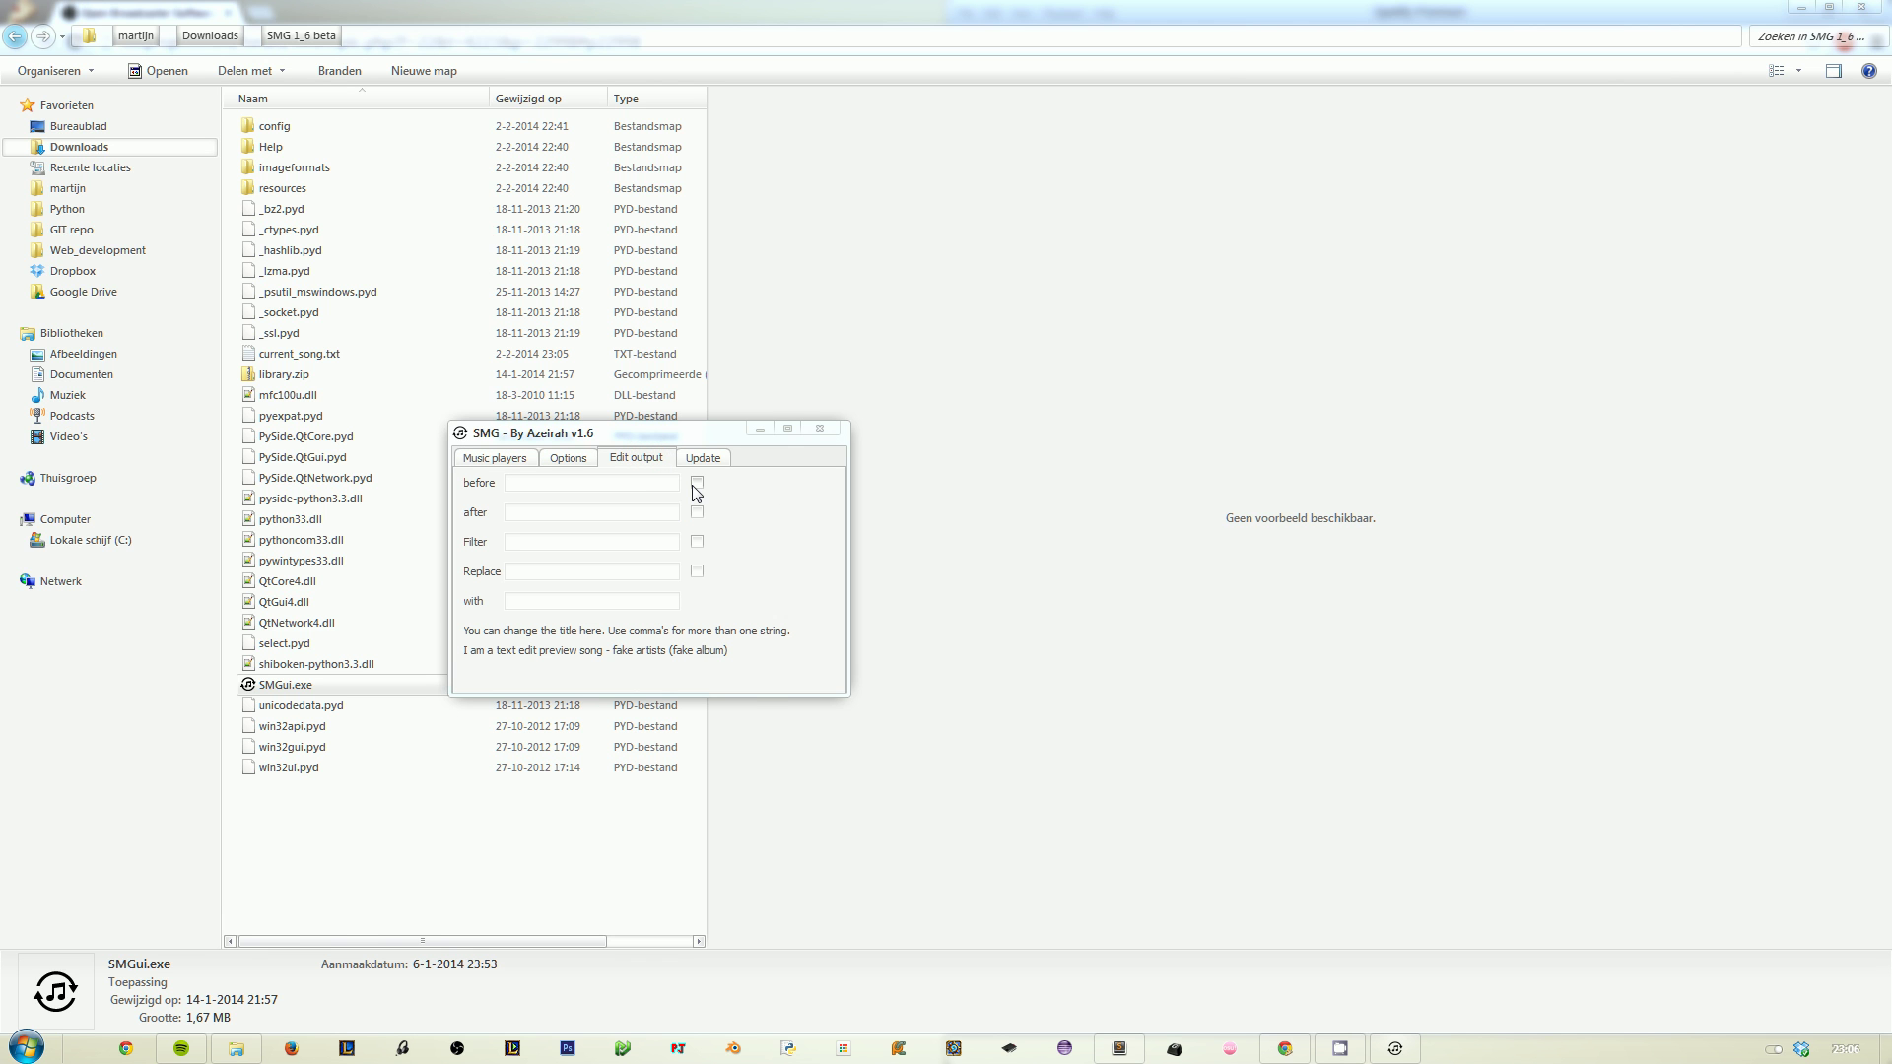
pyautogui.click(485, 461)
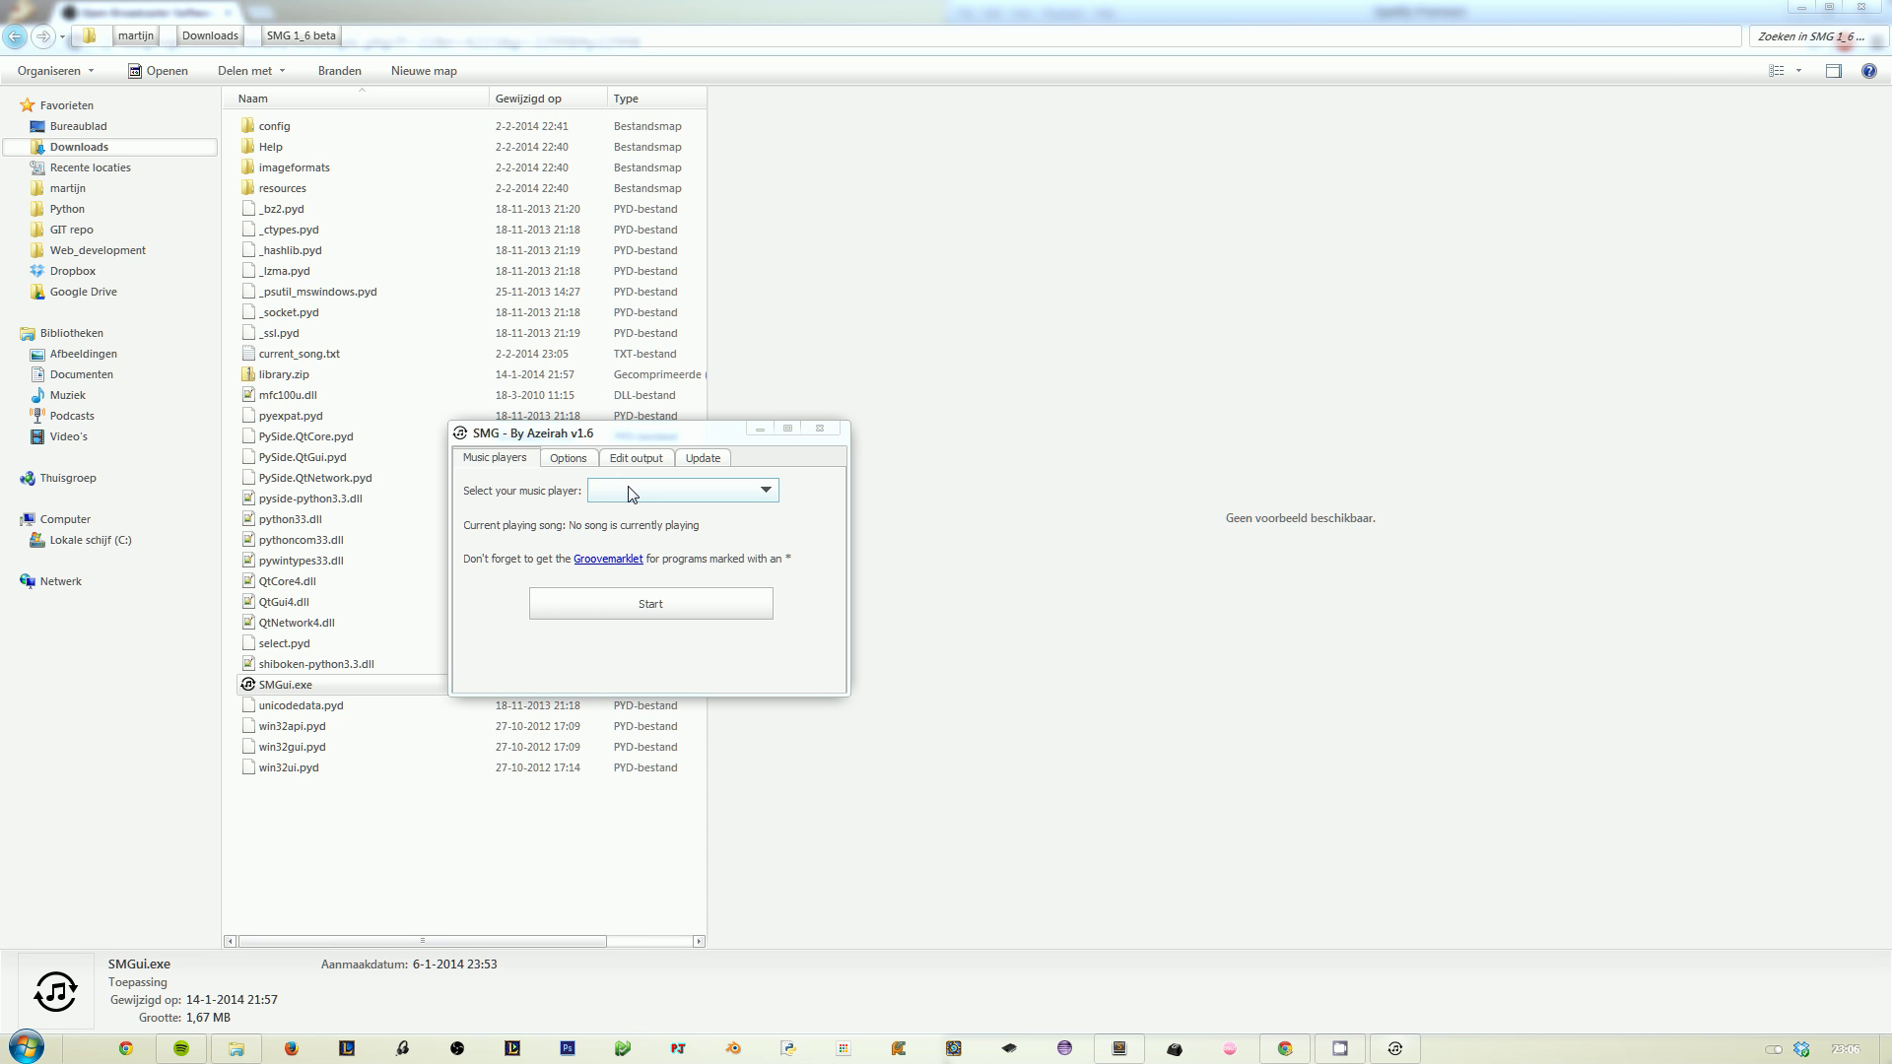
pyautogui.click(634, 459)
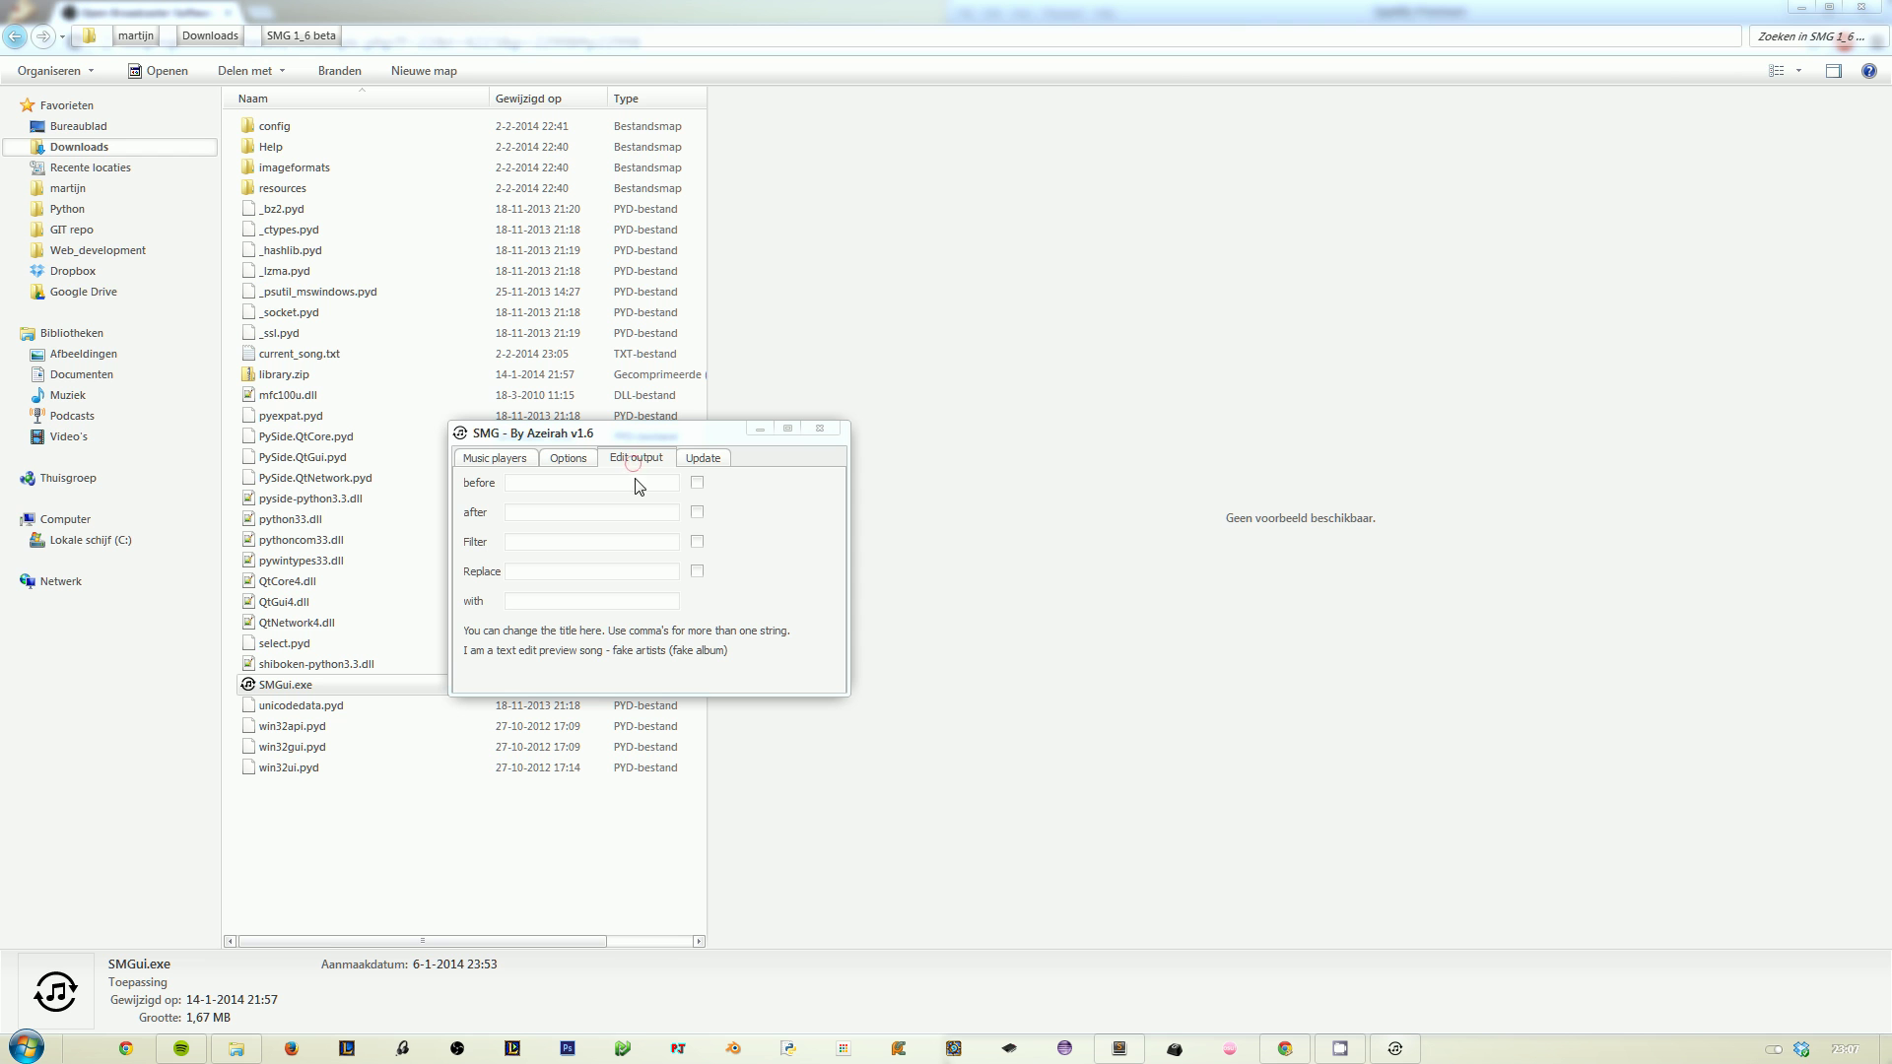
pyautogui.click(697, 483)
pyautogui.write('dsasdfas')
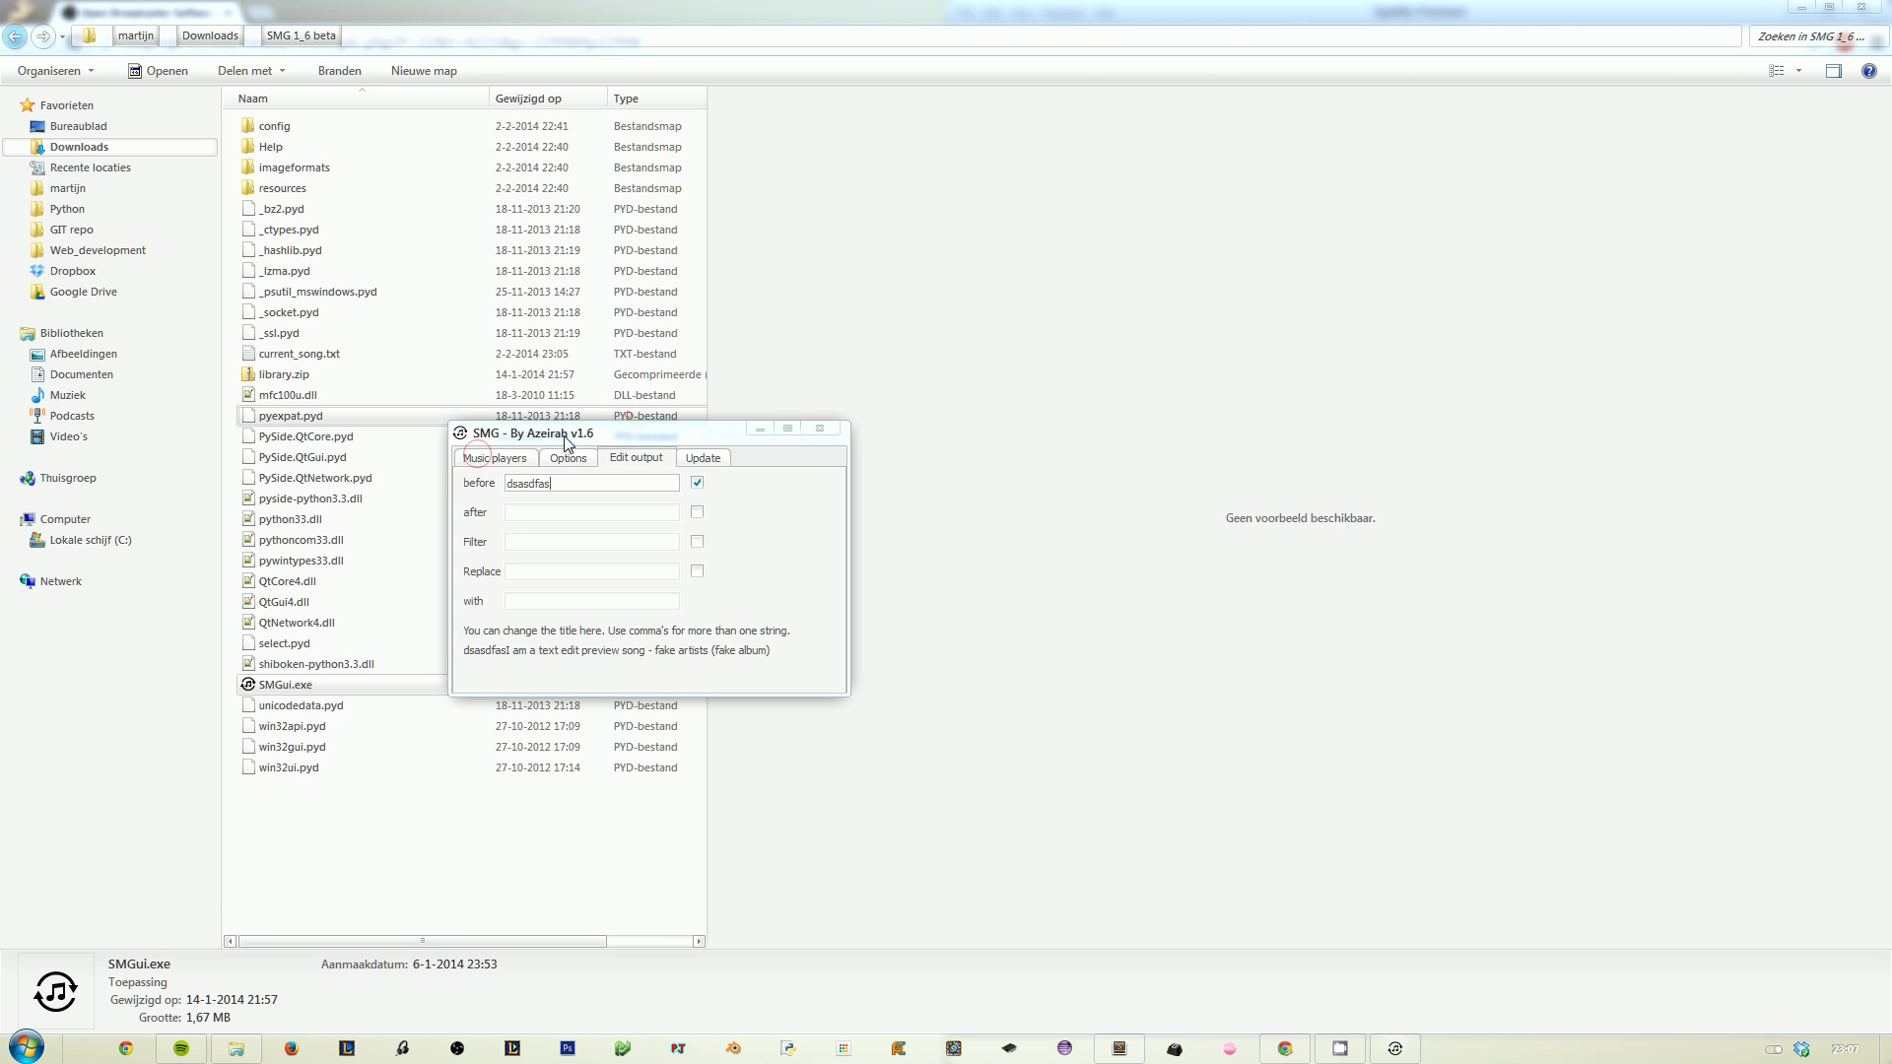
# Step: Remove Pandora, iTunes and Media monkey from the available music players and add Spotify back
pyautogui.click(493, 462)
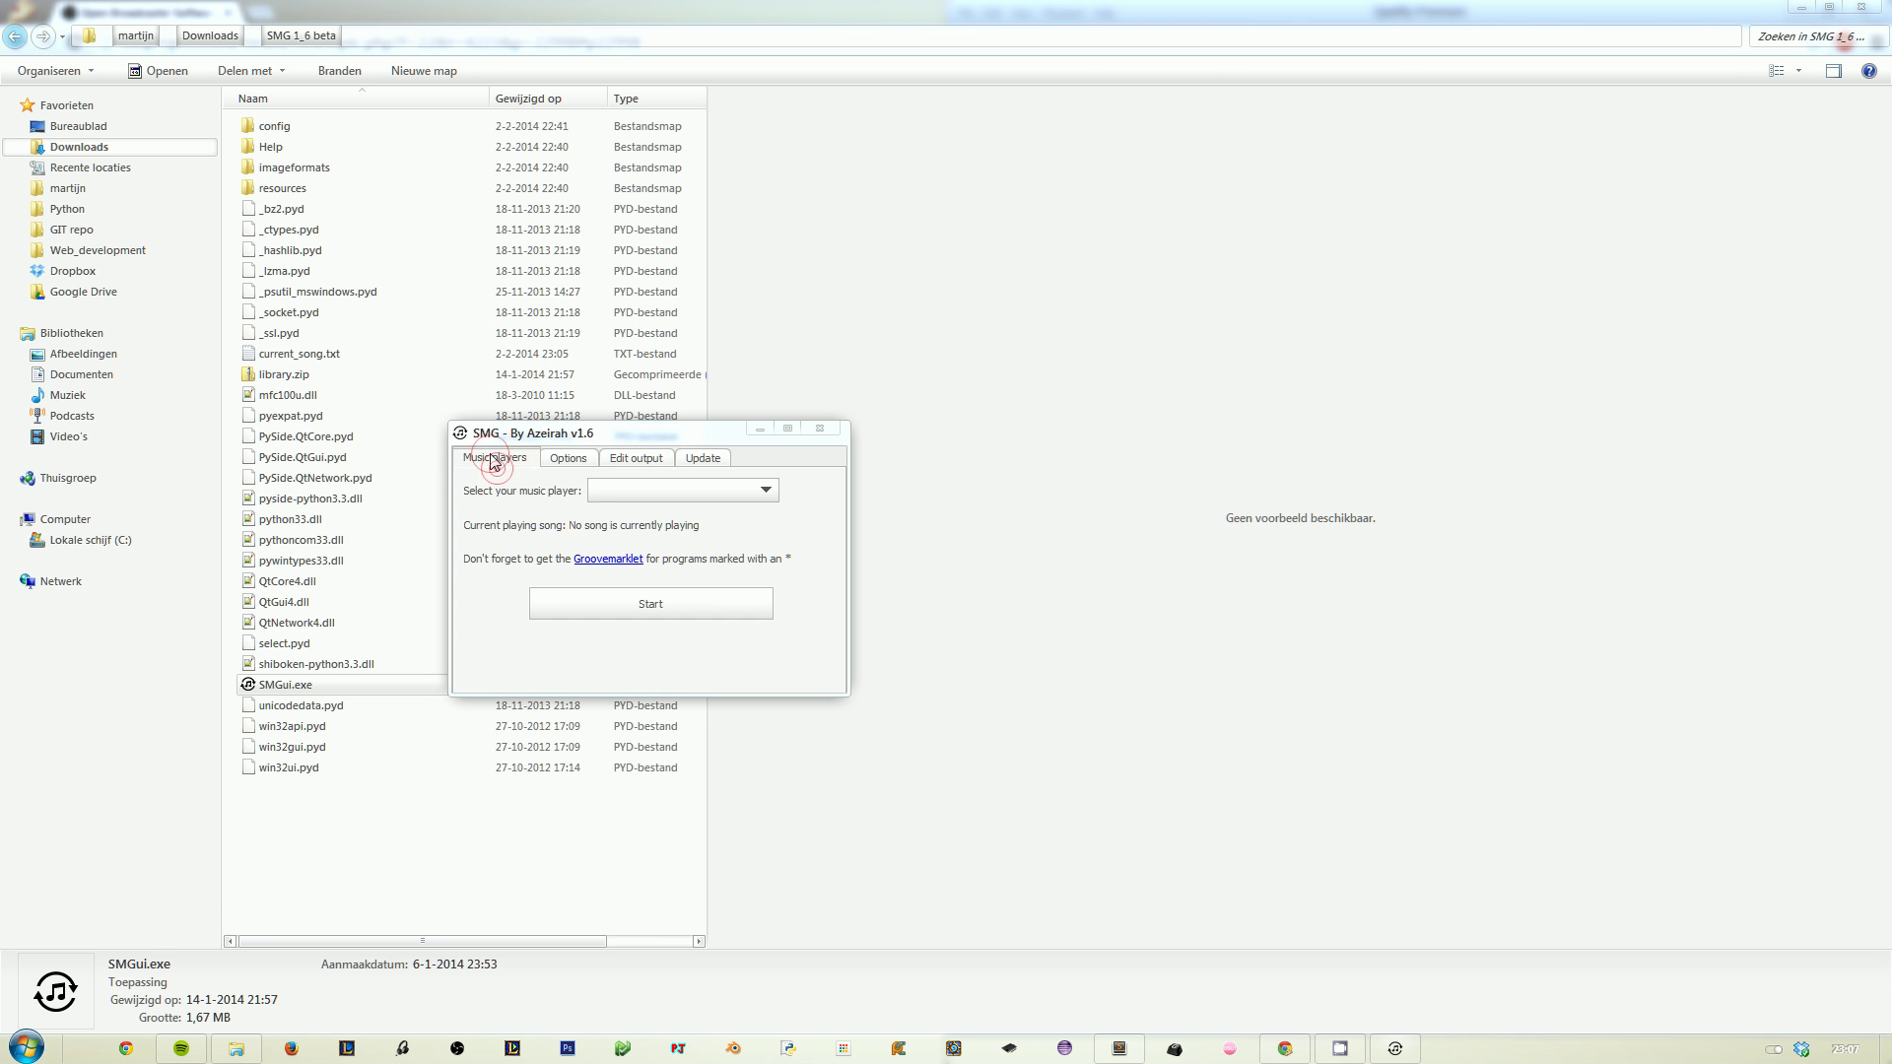
pyautogui.click(614, 489)
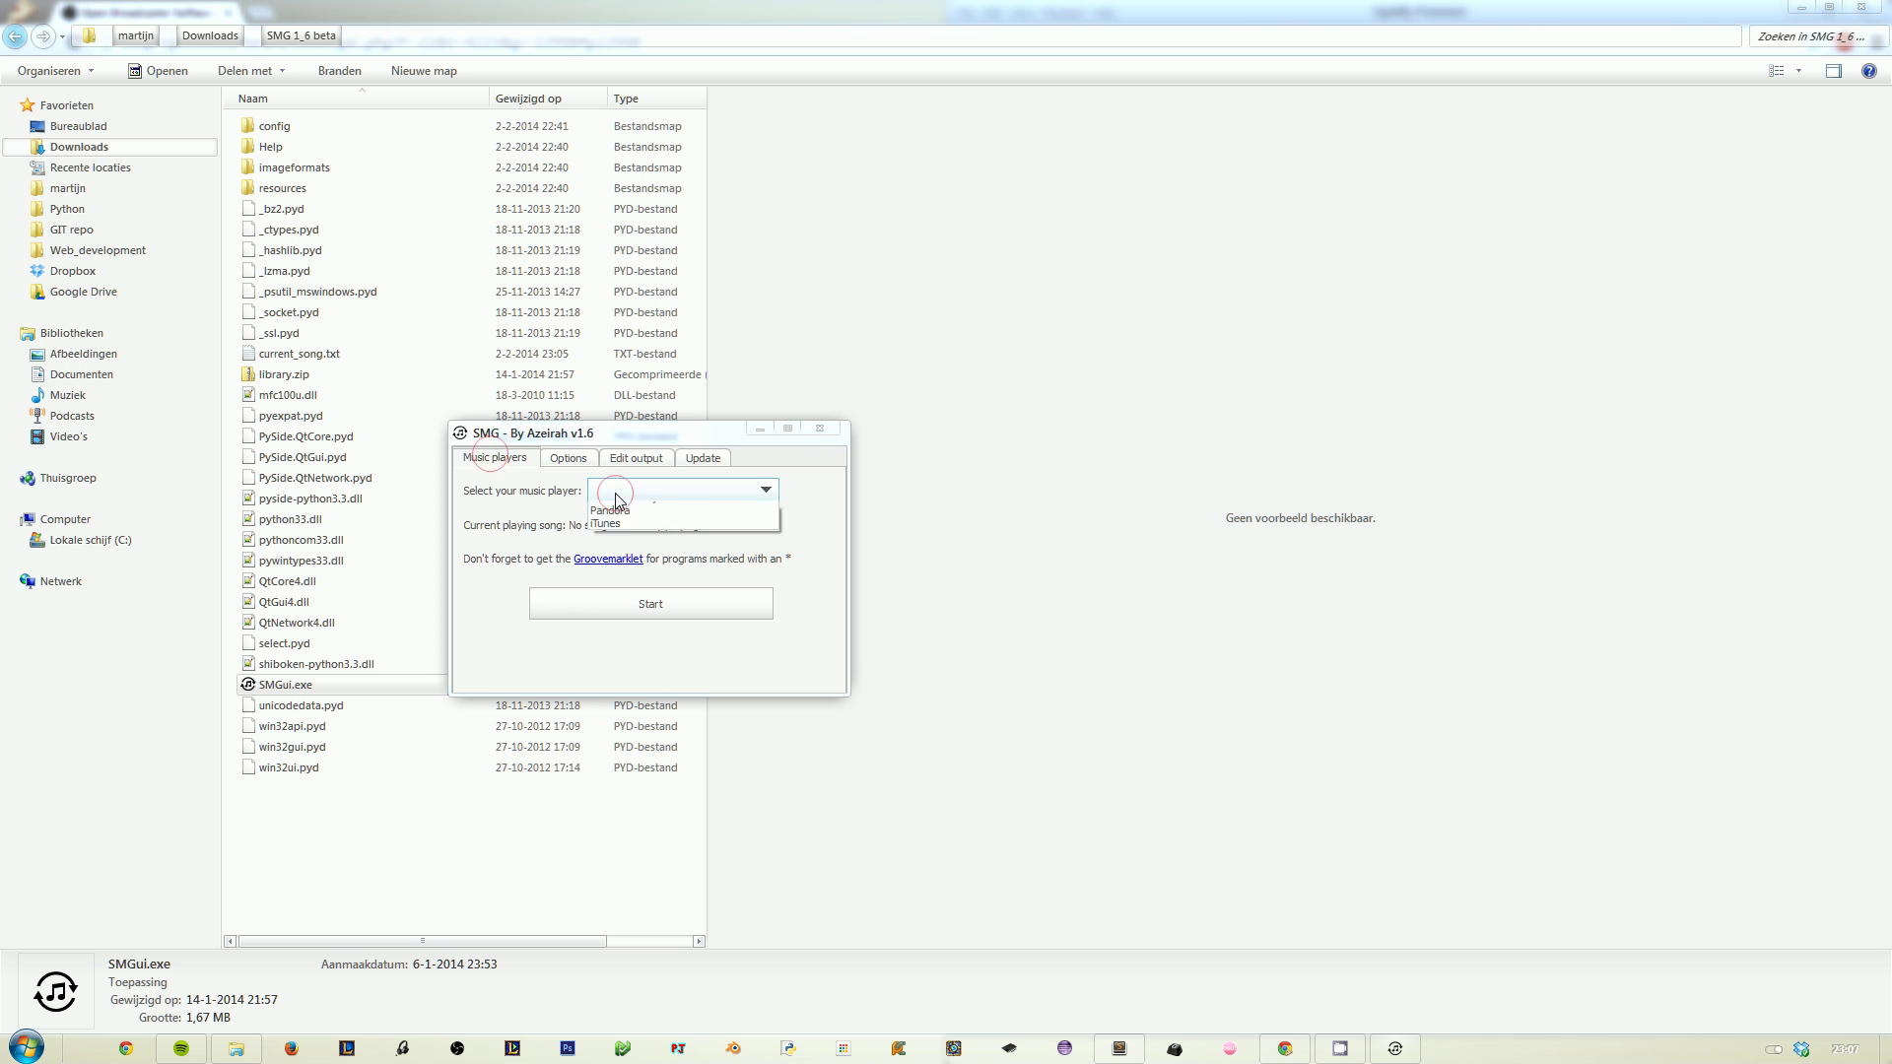
pyautogui.click(544, 465)
pyautogui.click(659, 541)
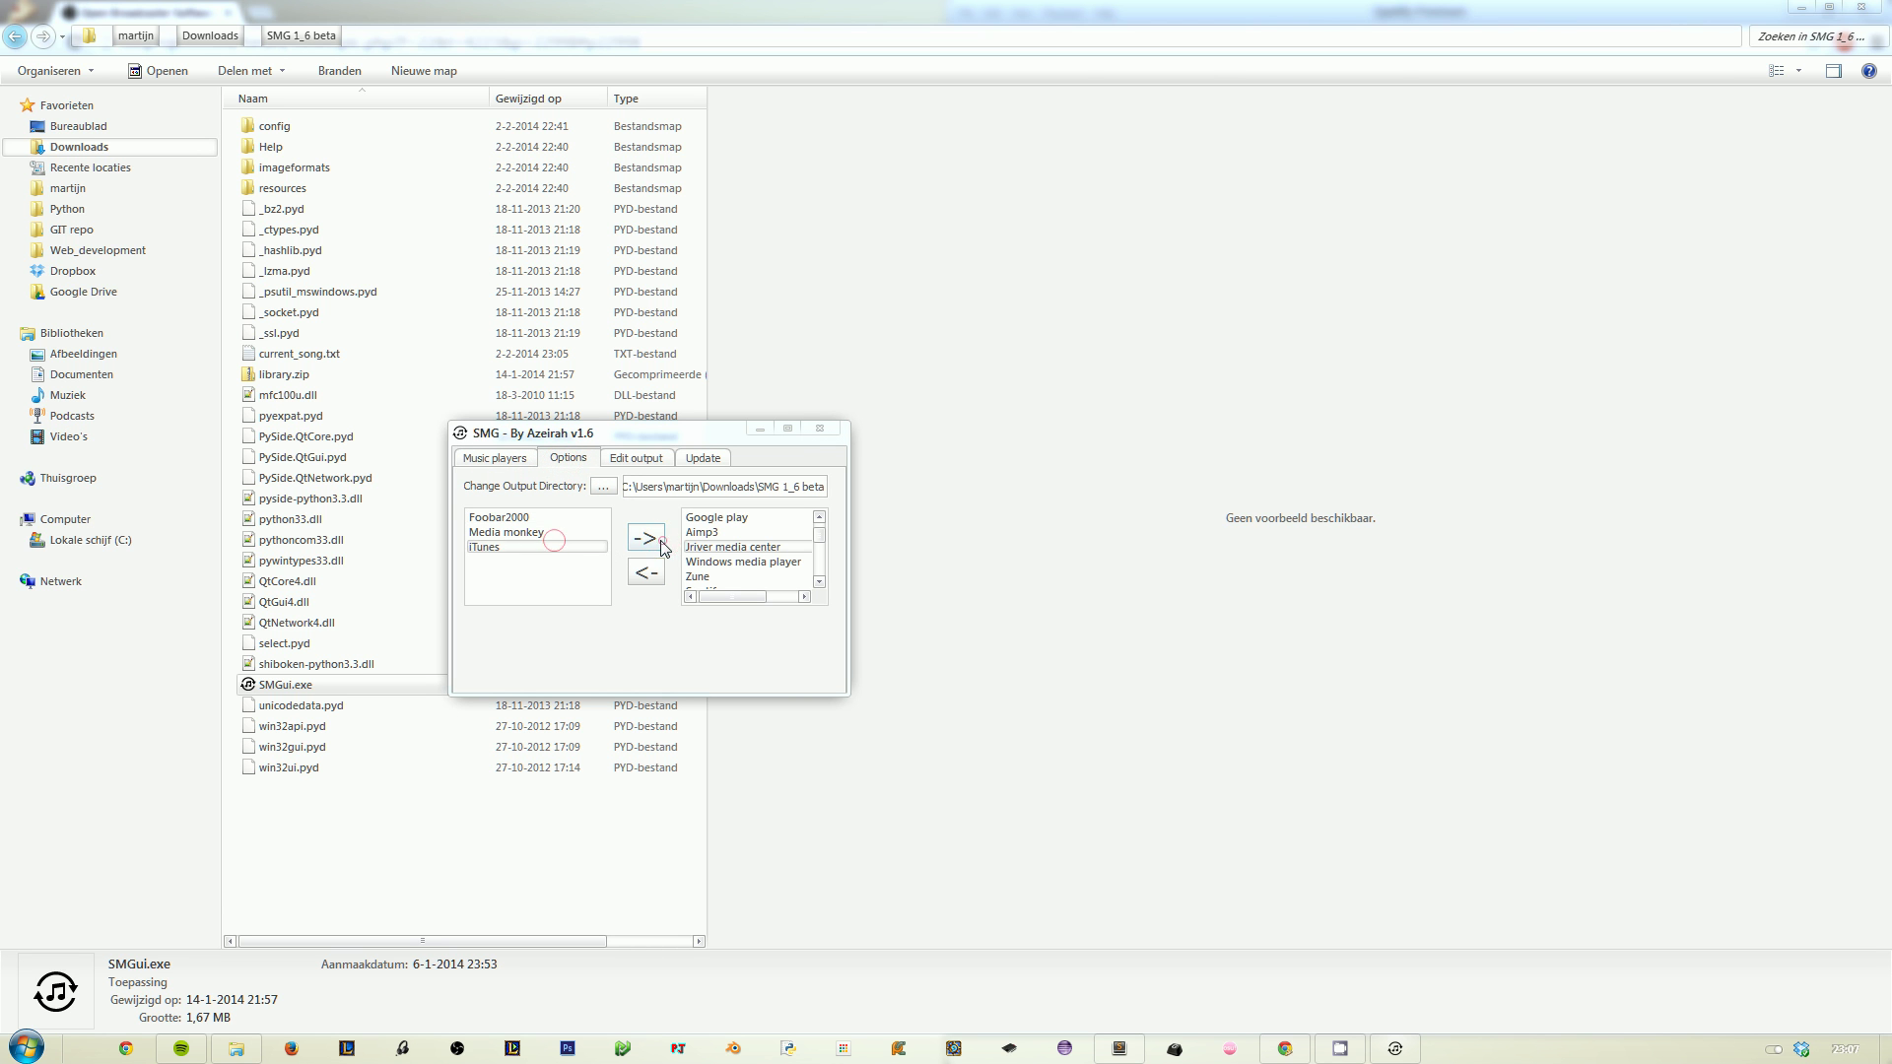
pyautogui.click(661, 543)
pyautogui.scroll(-3, 705, 557)
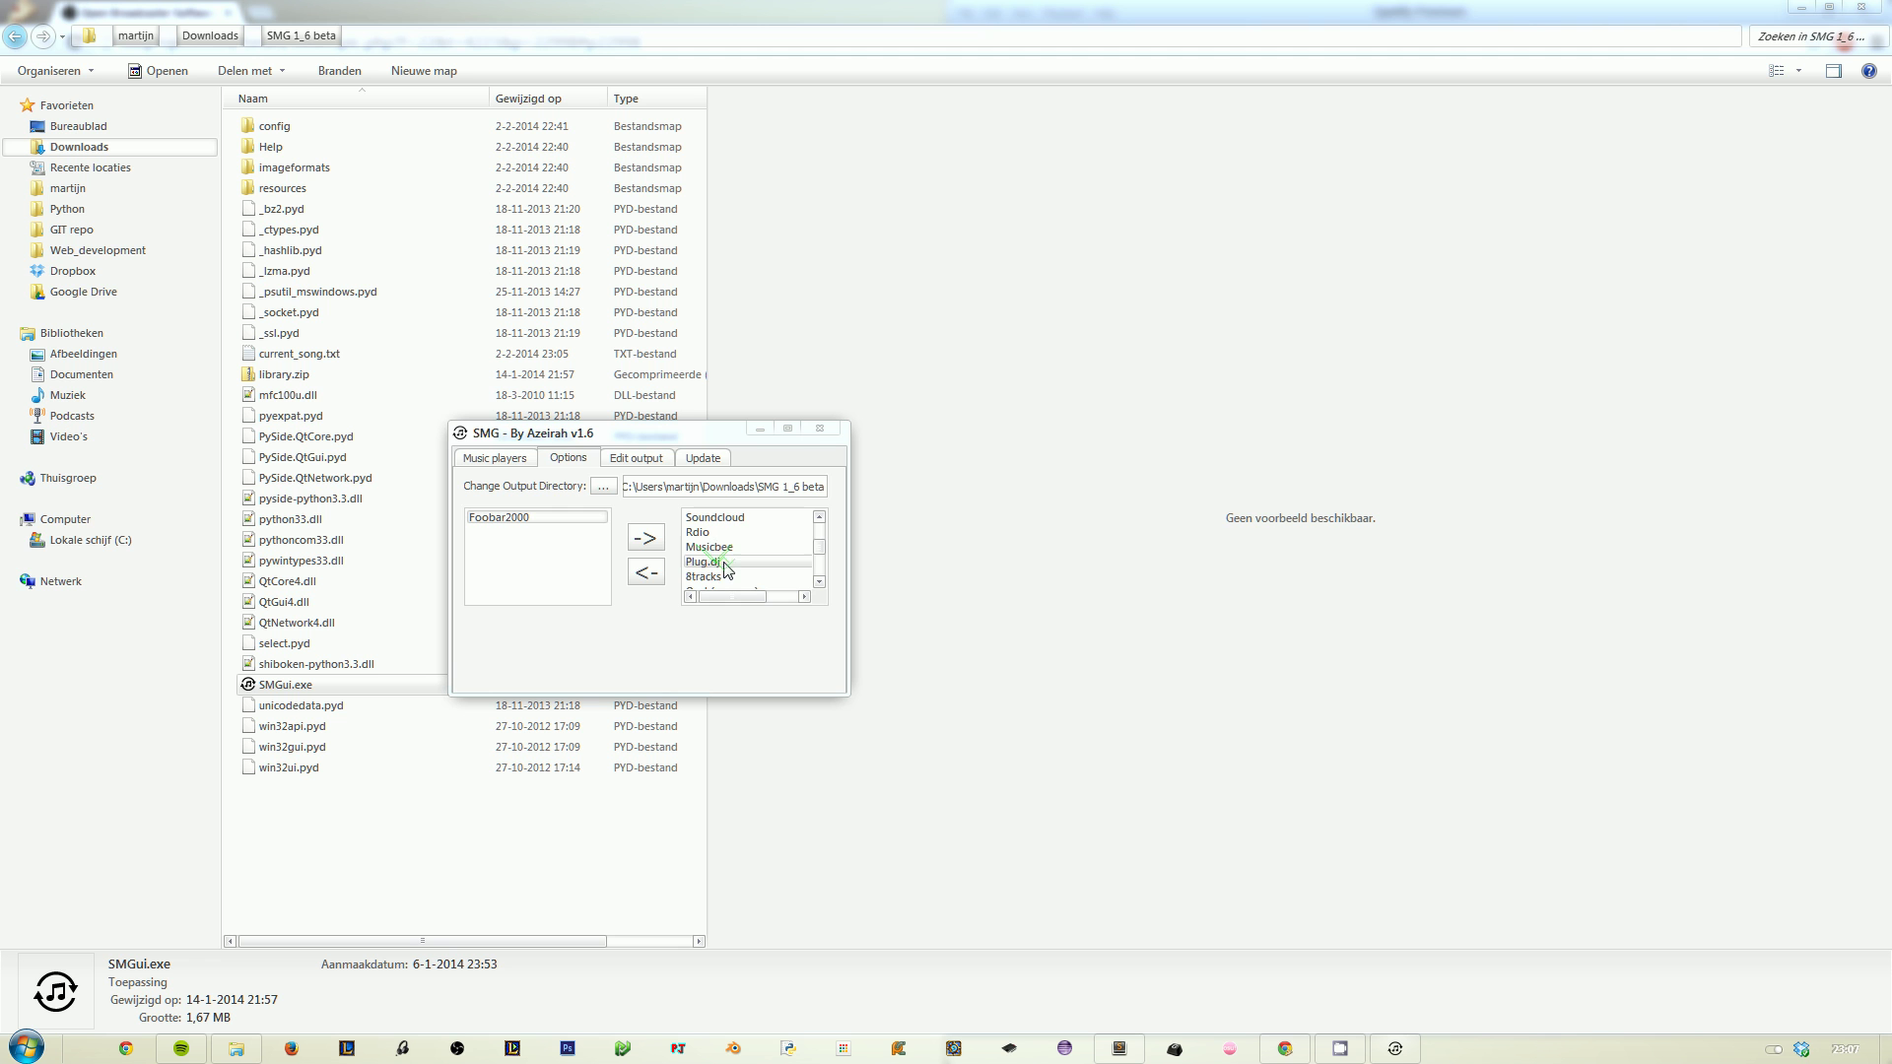
pyautogui.click(716, 517)
pyautogui.click(646, 572)
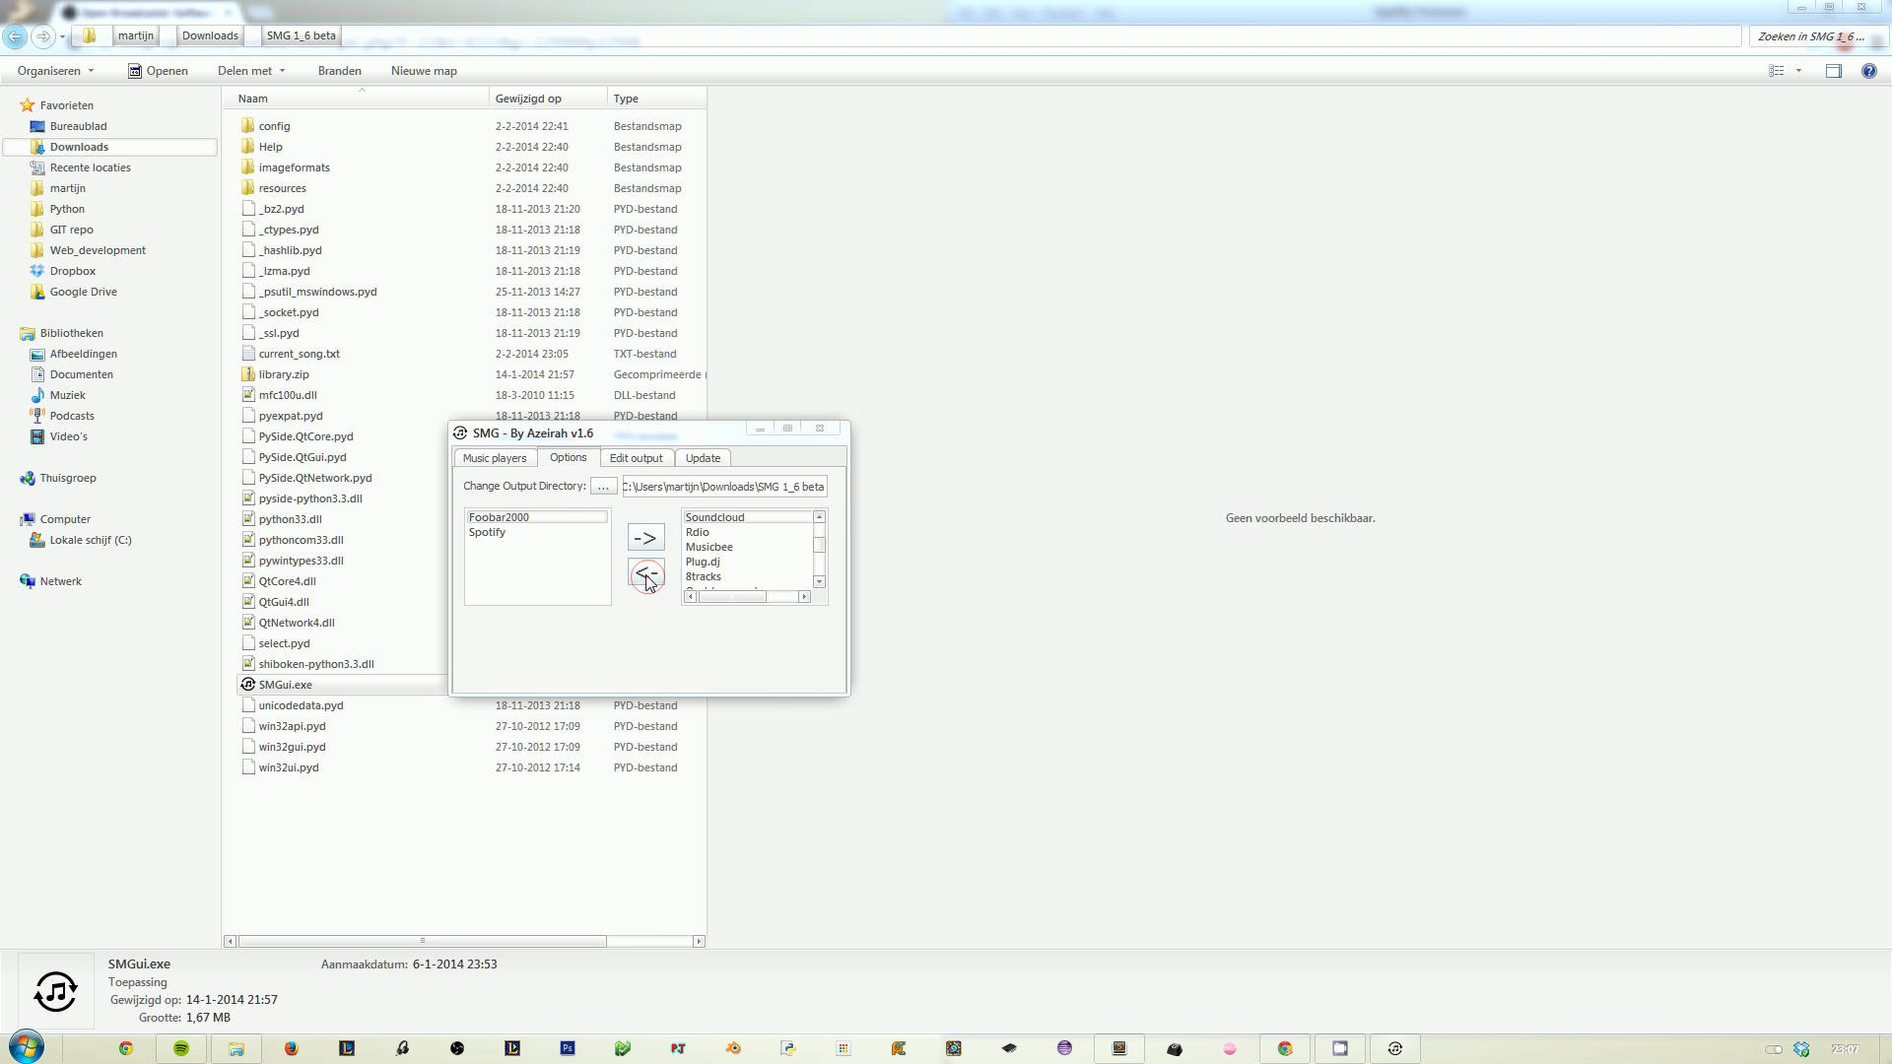
# Step: Choose Spotify as the music player and start reading the current song
pyautogui.click(470, 459)
pyautogui.click(695, 493)
pyautogui.click(652, 530)
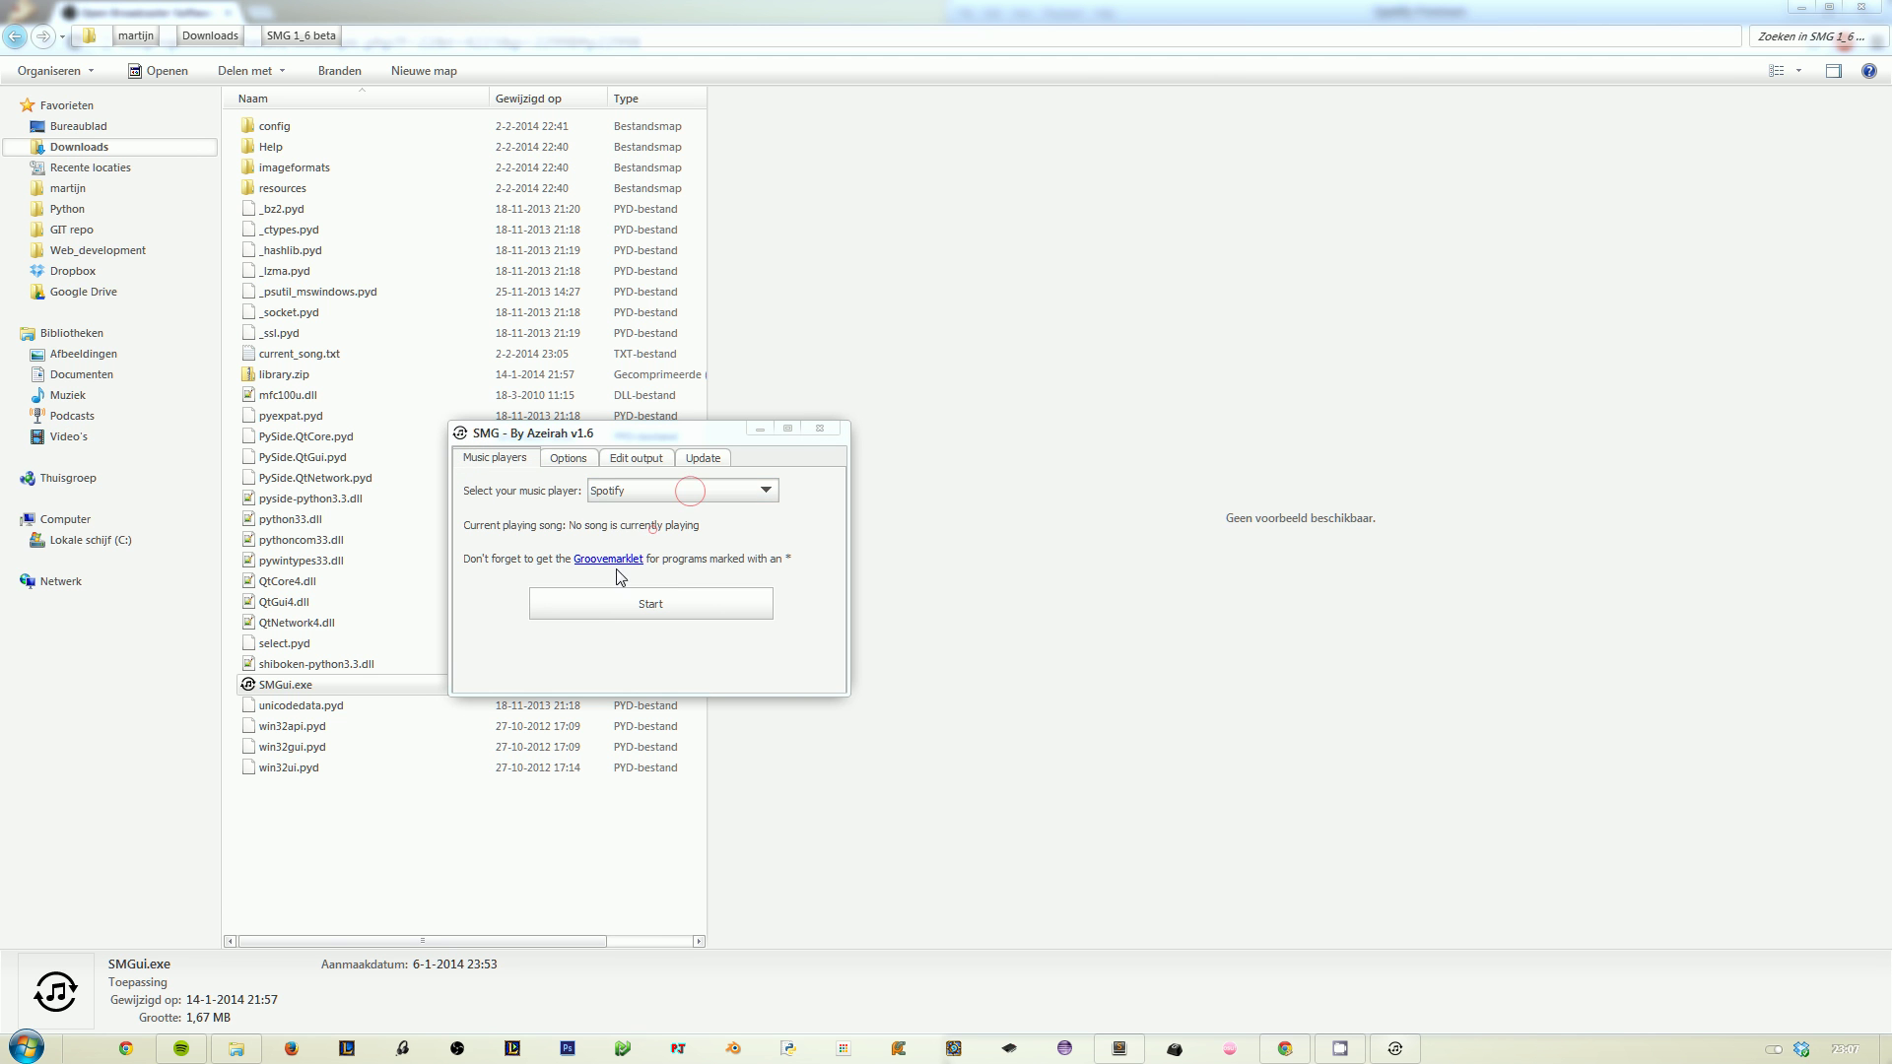
pyautogui.click(591, 604)
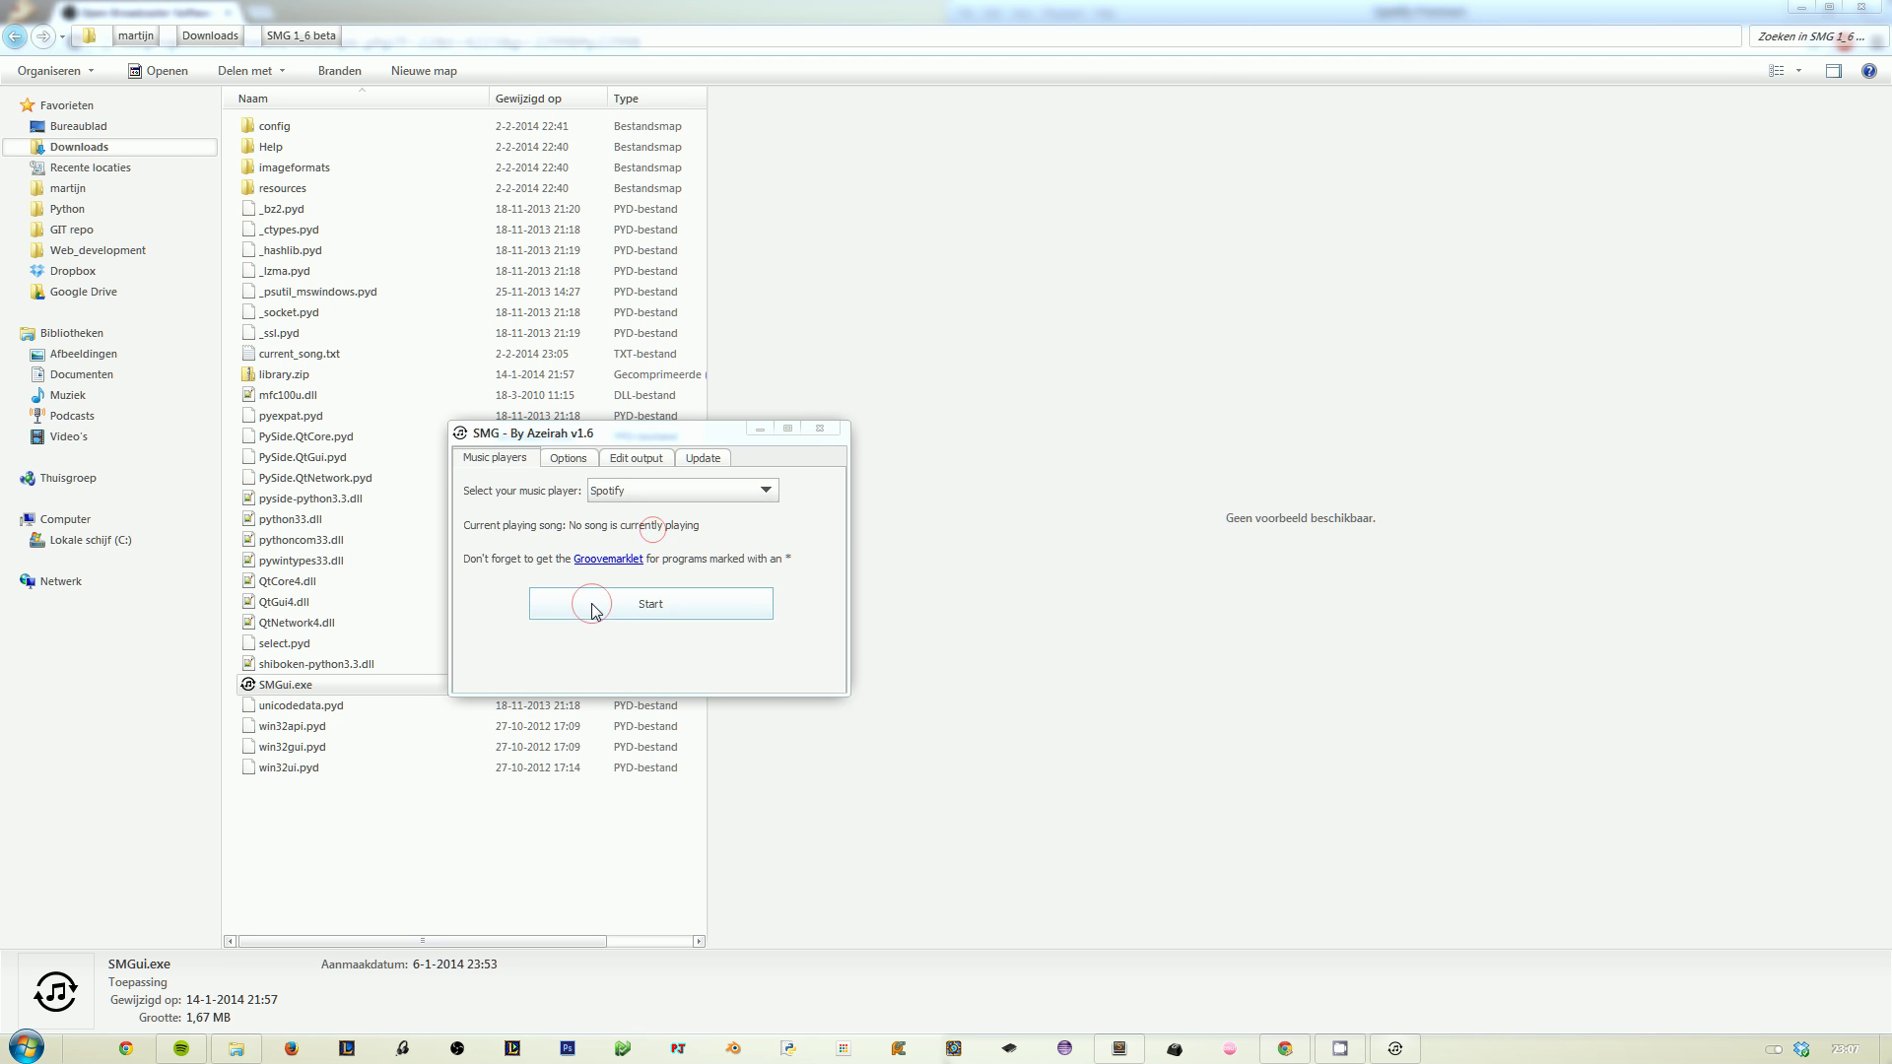
pyautogui.click(569, 525)
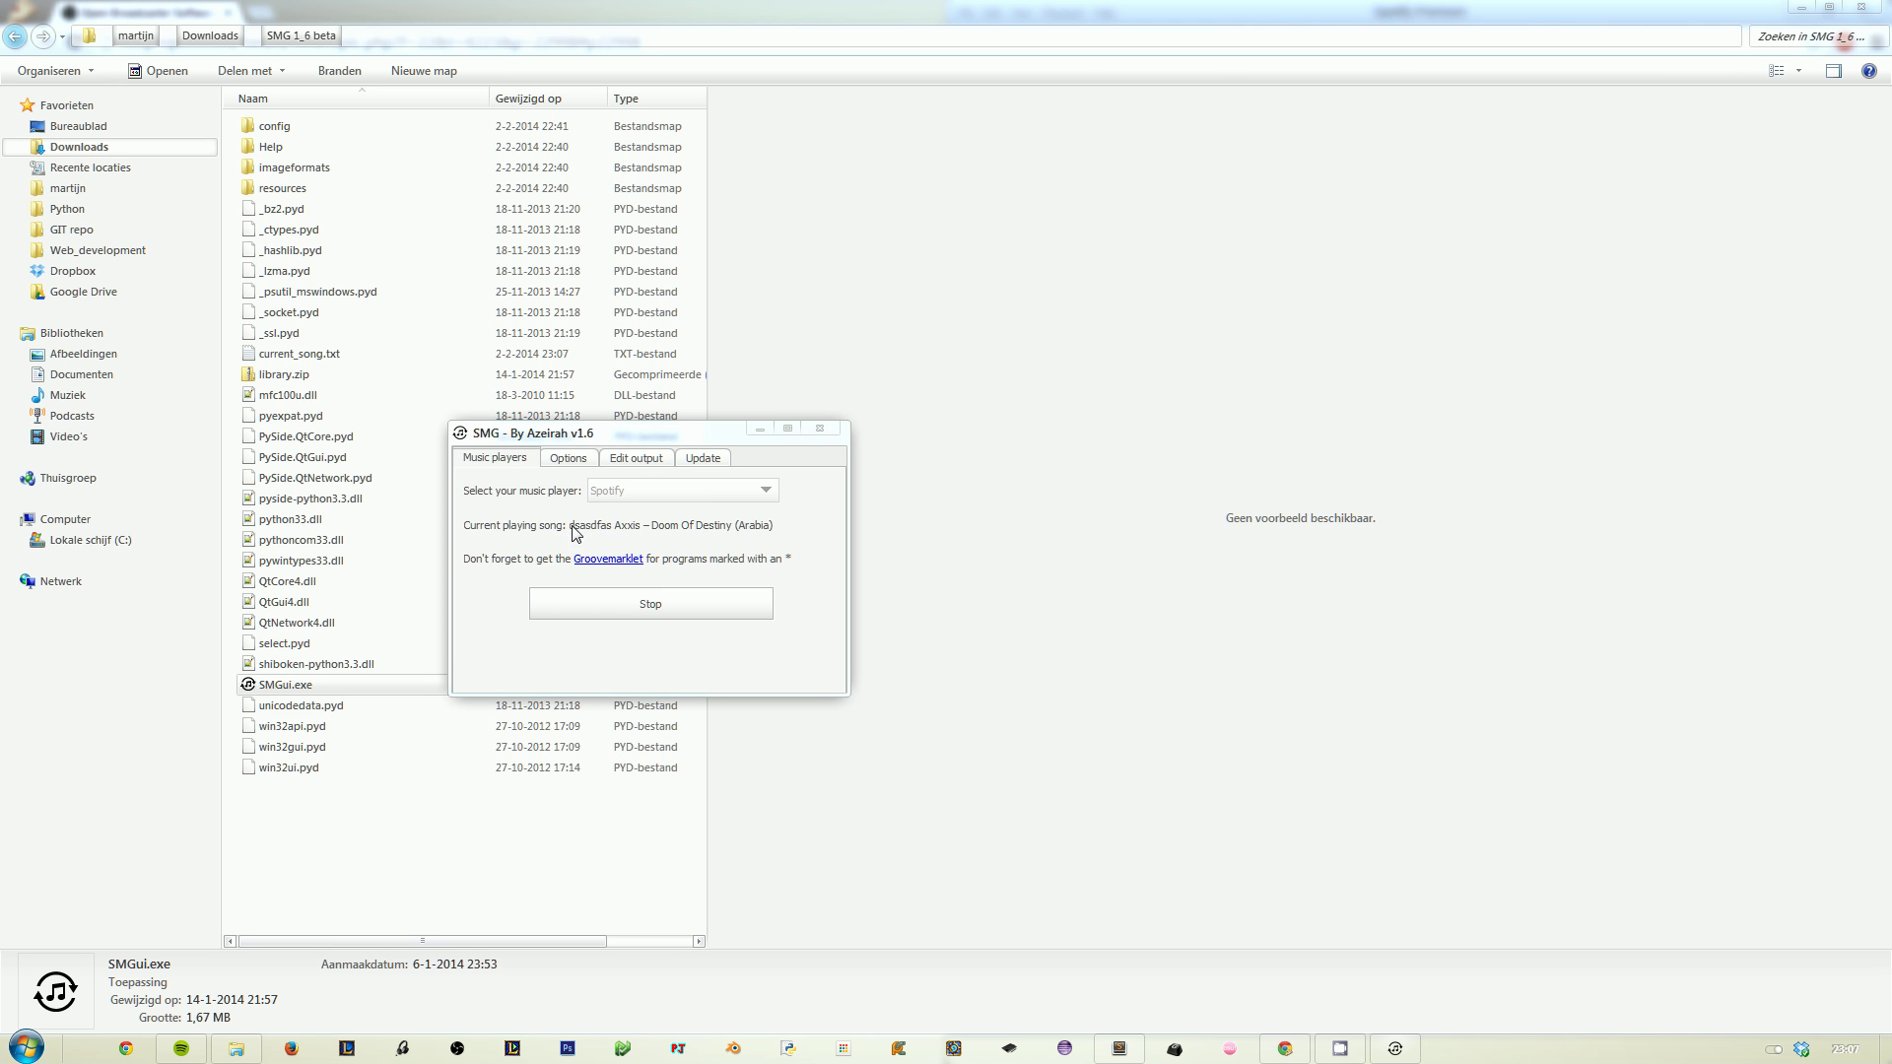
# Step: Turn off the "before" text in the output settings
pyautogui.click(698, 458)
pyautogui.click(647, 455)
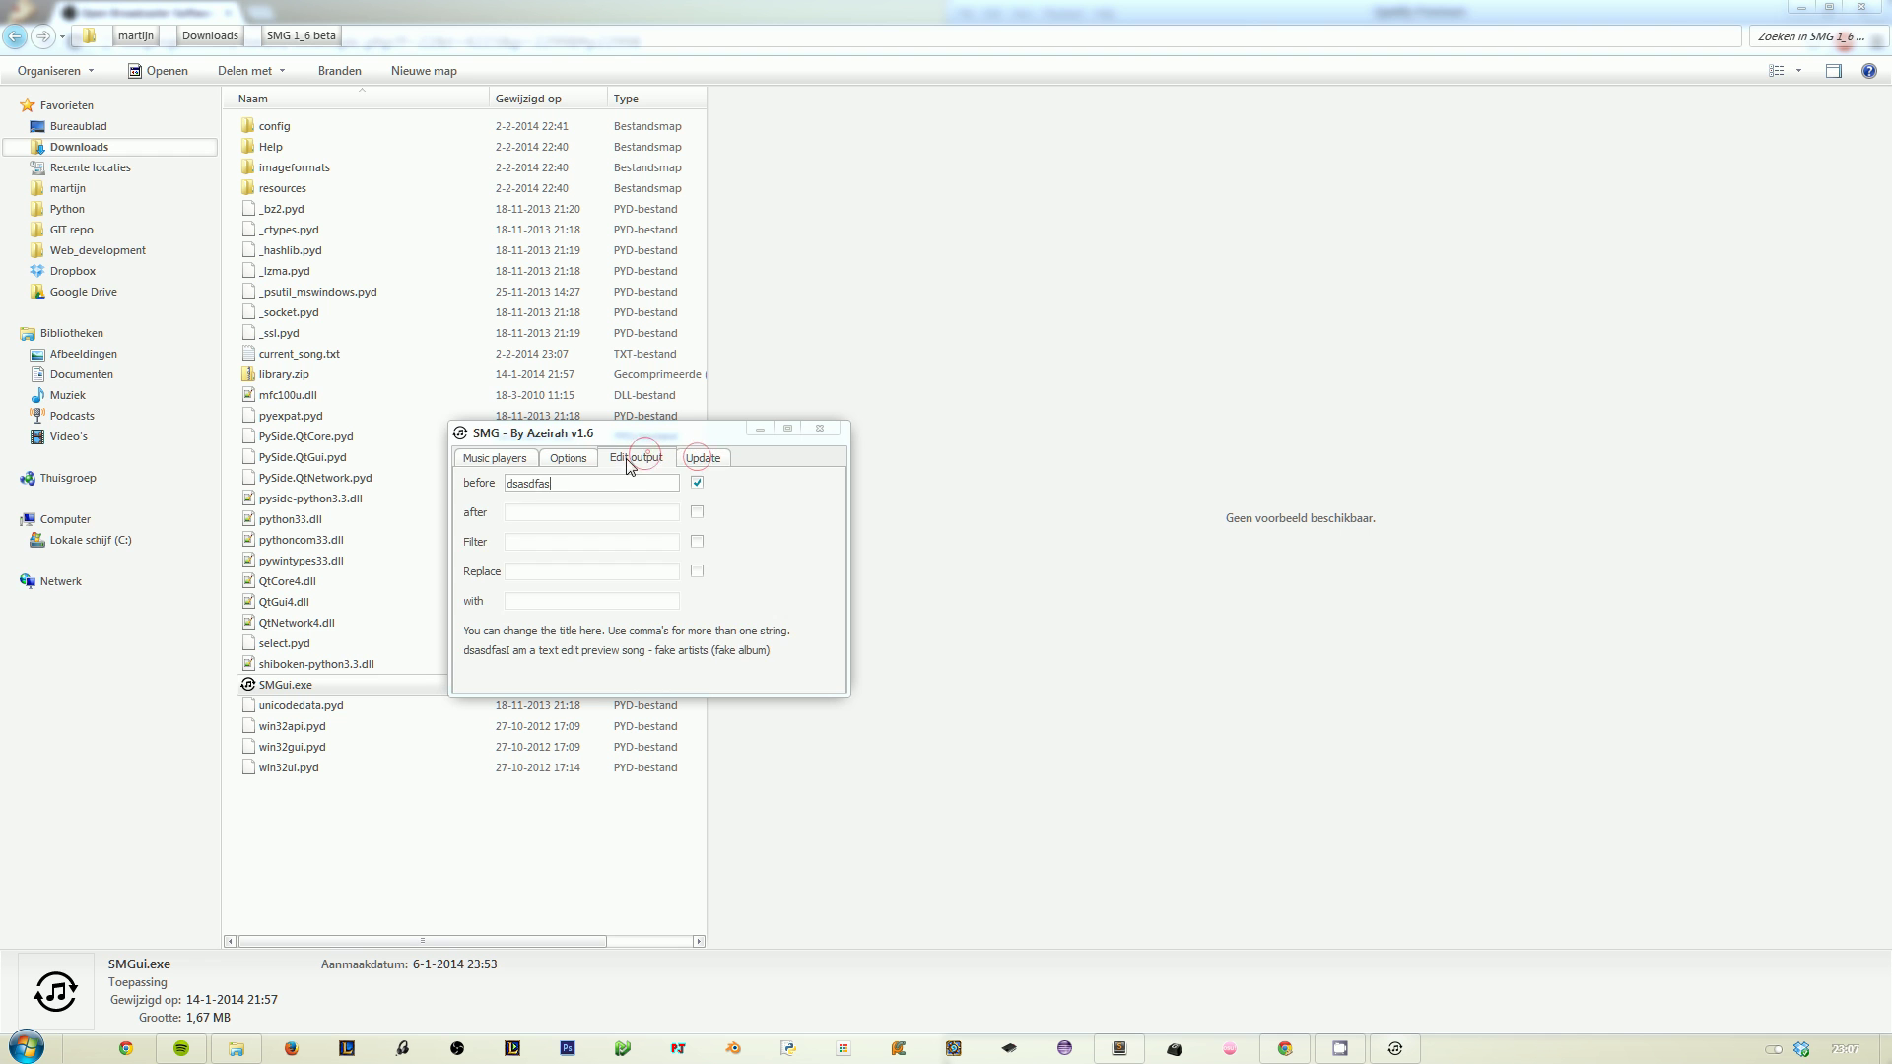
pyautogui.click(698, 483)
pyautogui.click(698, 483)
pyautogui.click(697, 483)
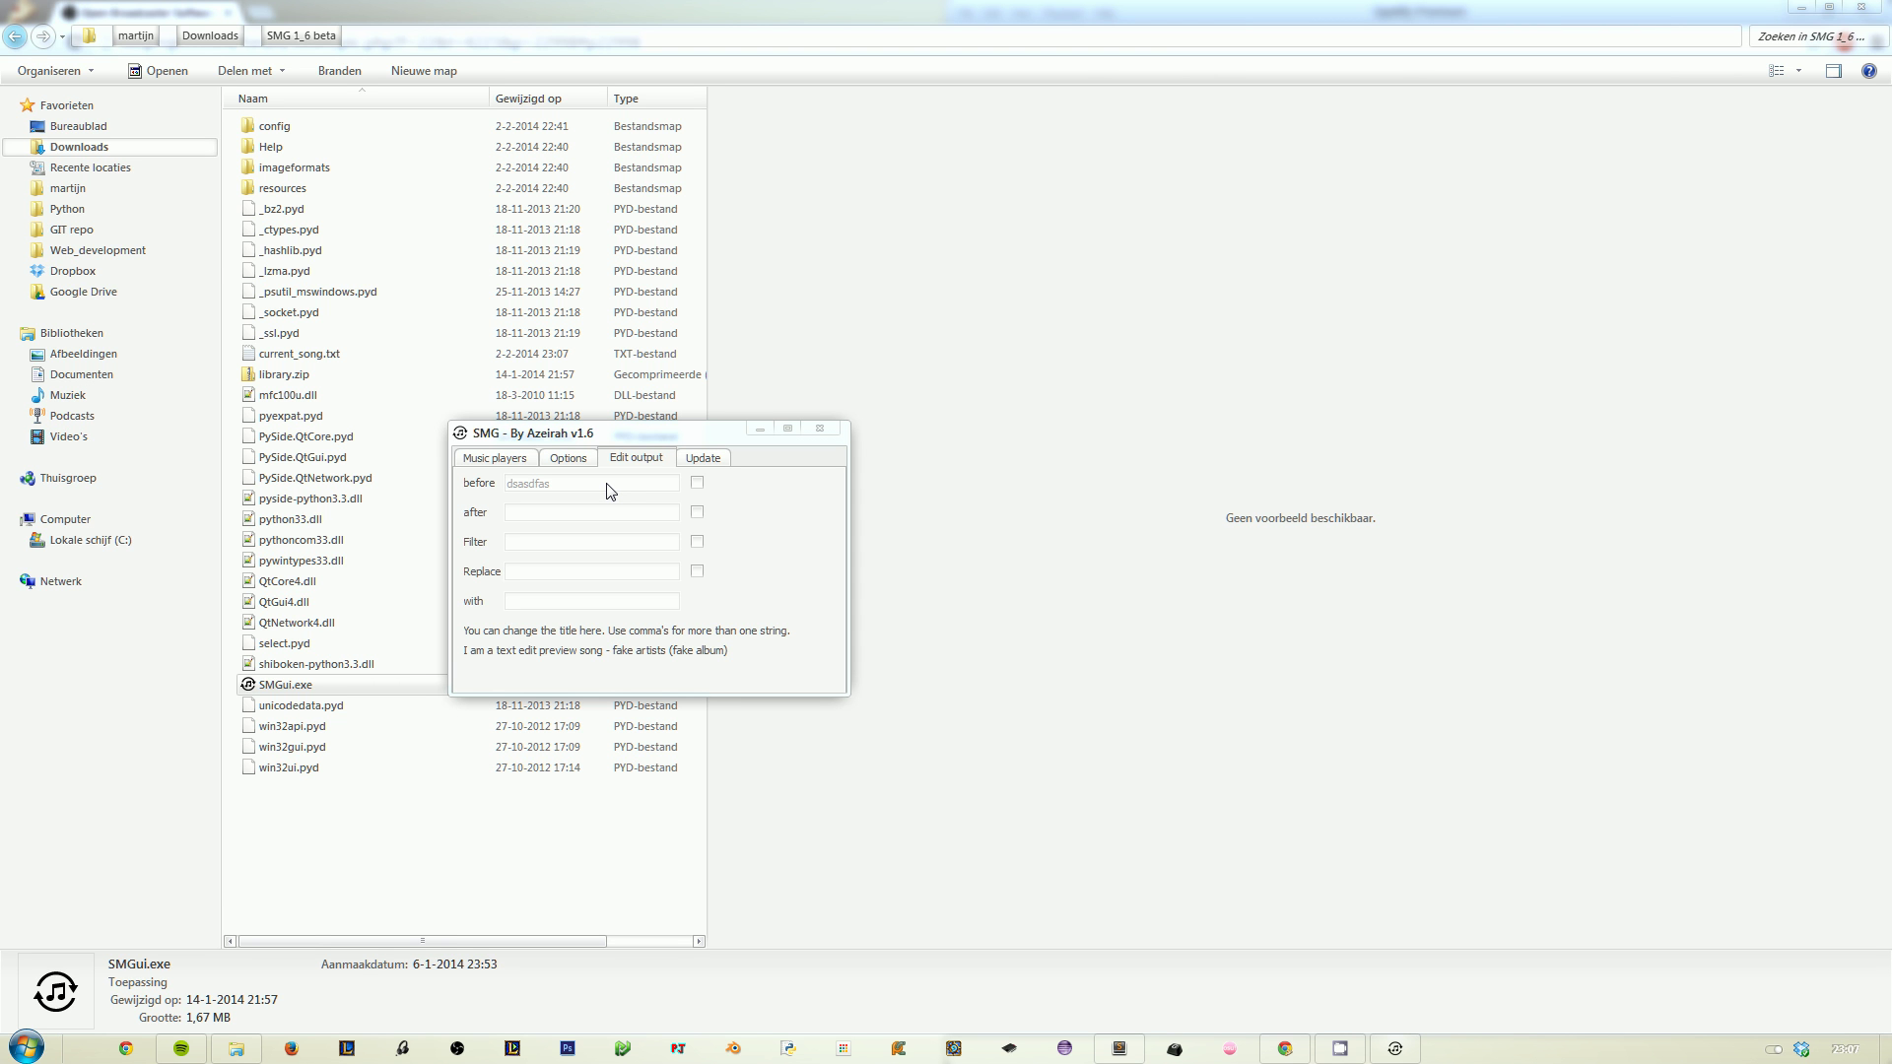
# Step: Enable the text after the song title in the output settings and set it to "dkjcoiasdf"
pyautogui.click(697, 512)
pyautogui.click(697, 512)
pyautogui.click(699, 516)
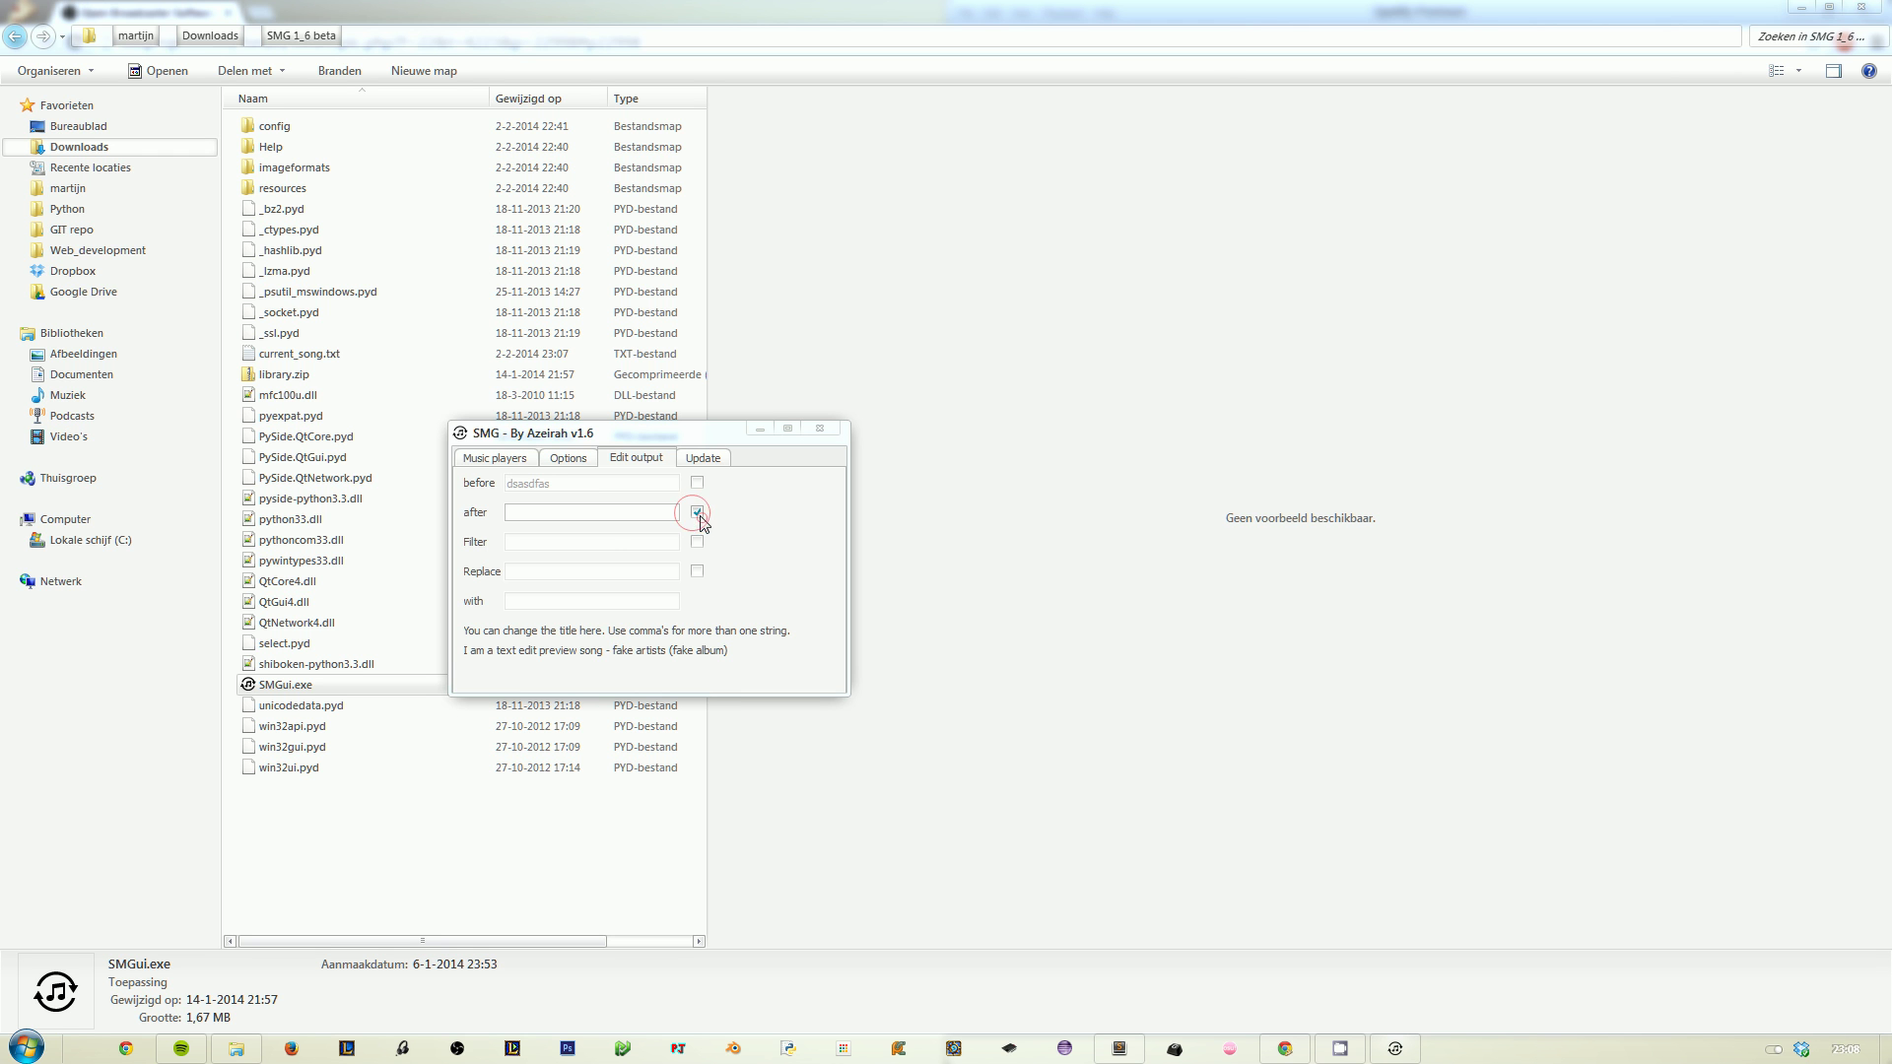
pyautogui.click(613, 515)
pyautogui.write('dkjcoiasdf')
# Step: Enable the title filter in the output settings and turn off the "after" text
pyautogui.click(698, 542)
pyautogui.click(600, 549)
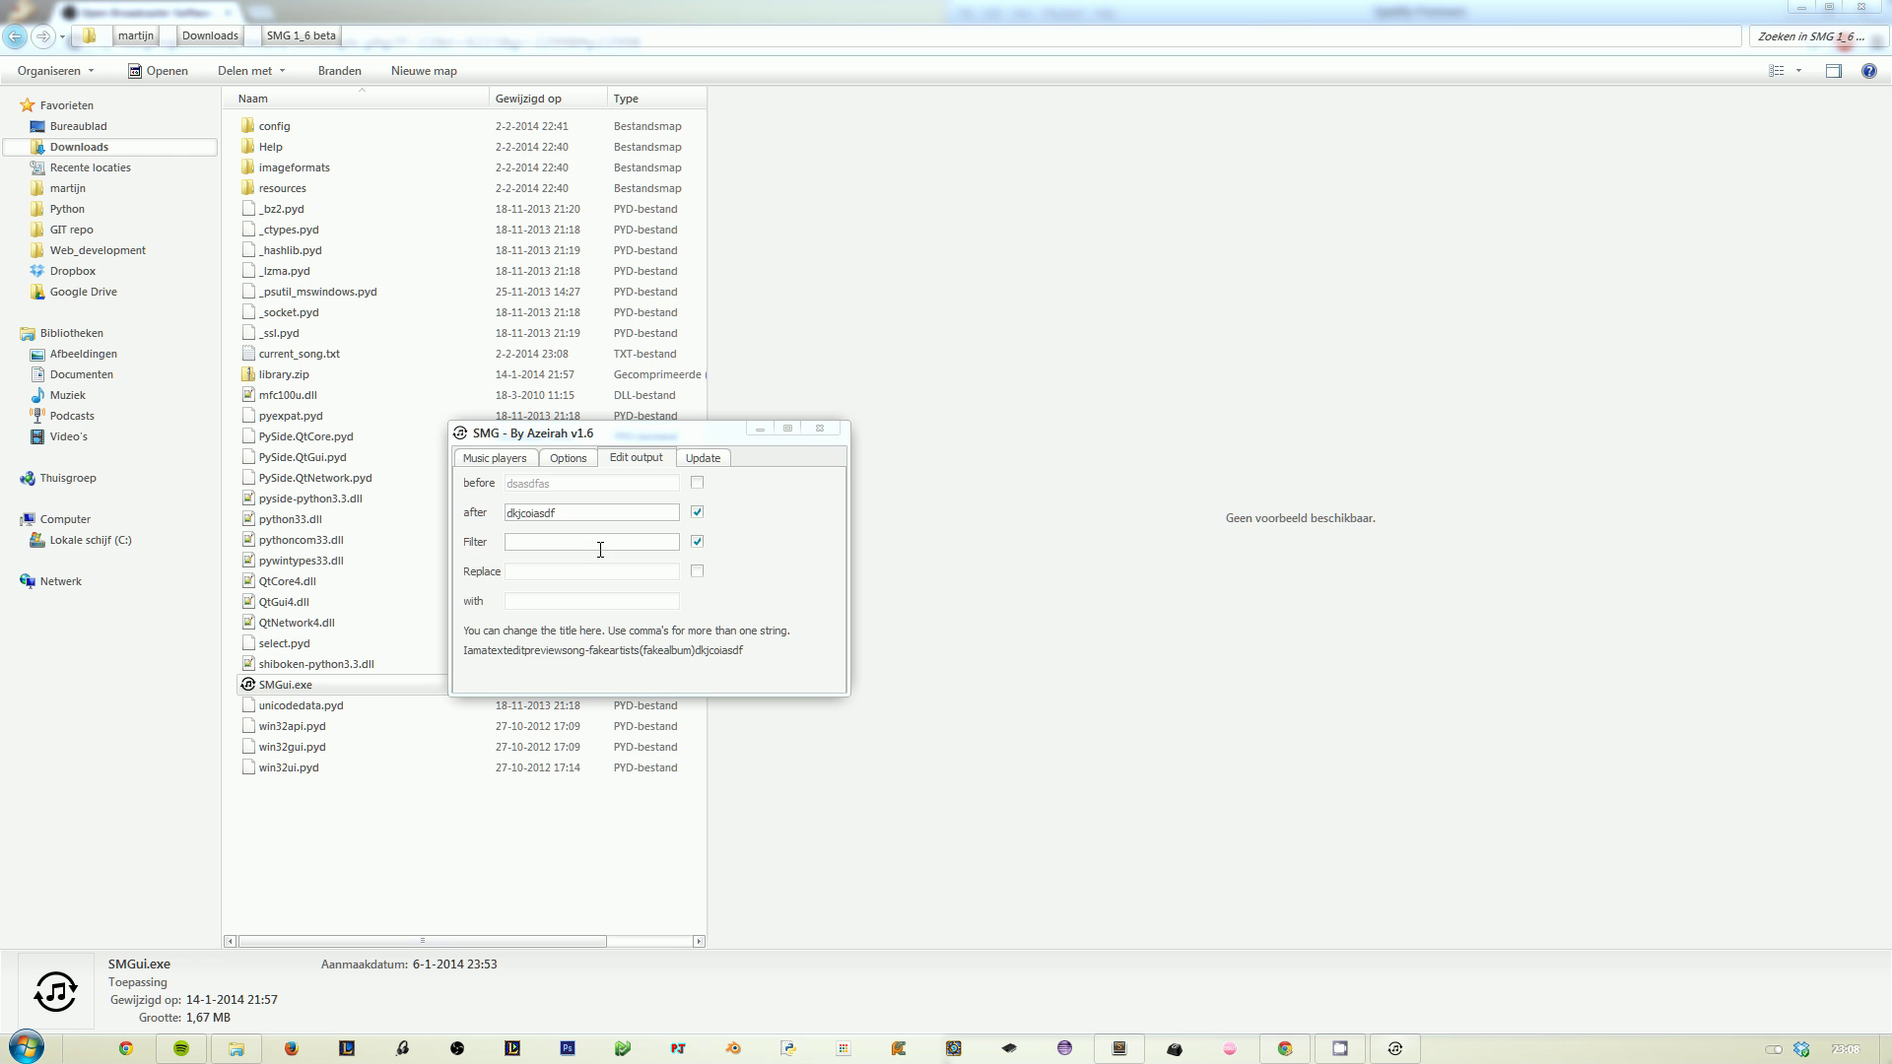
pyautogui.click(488, 459)
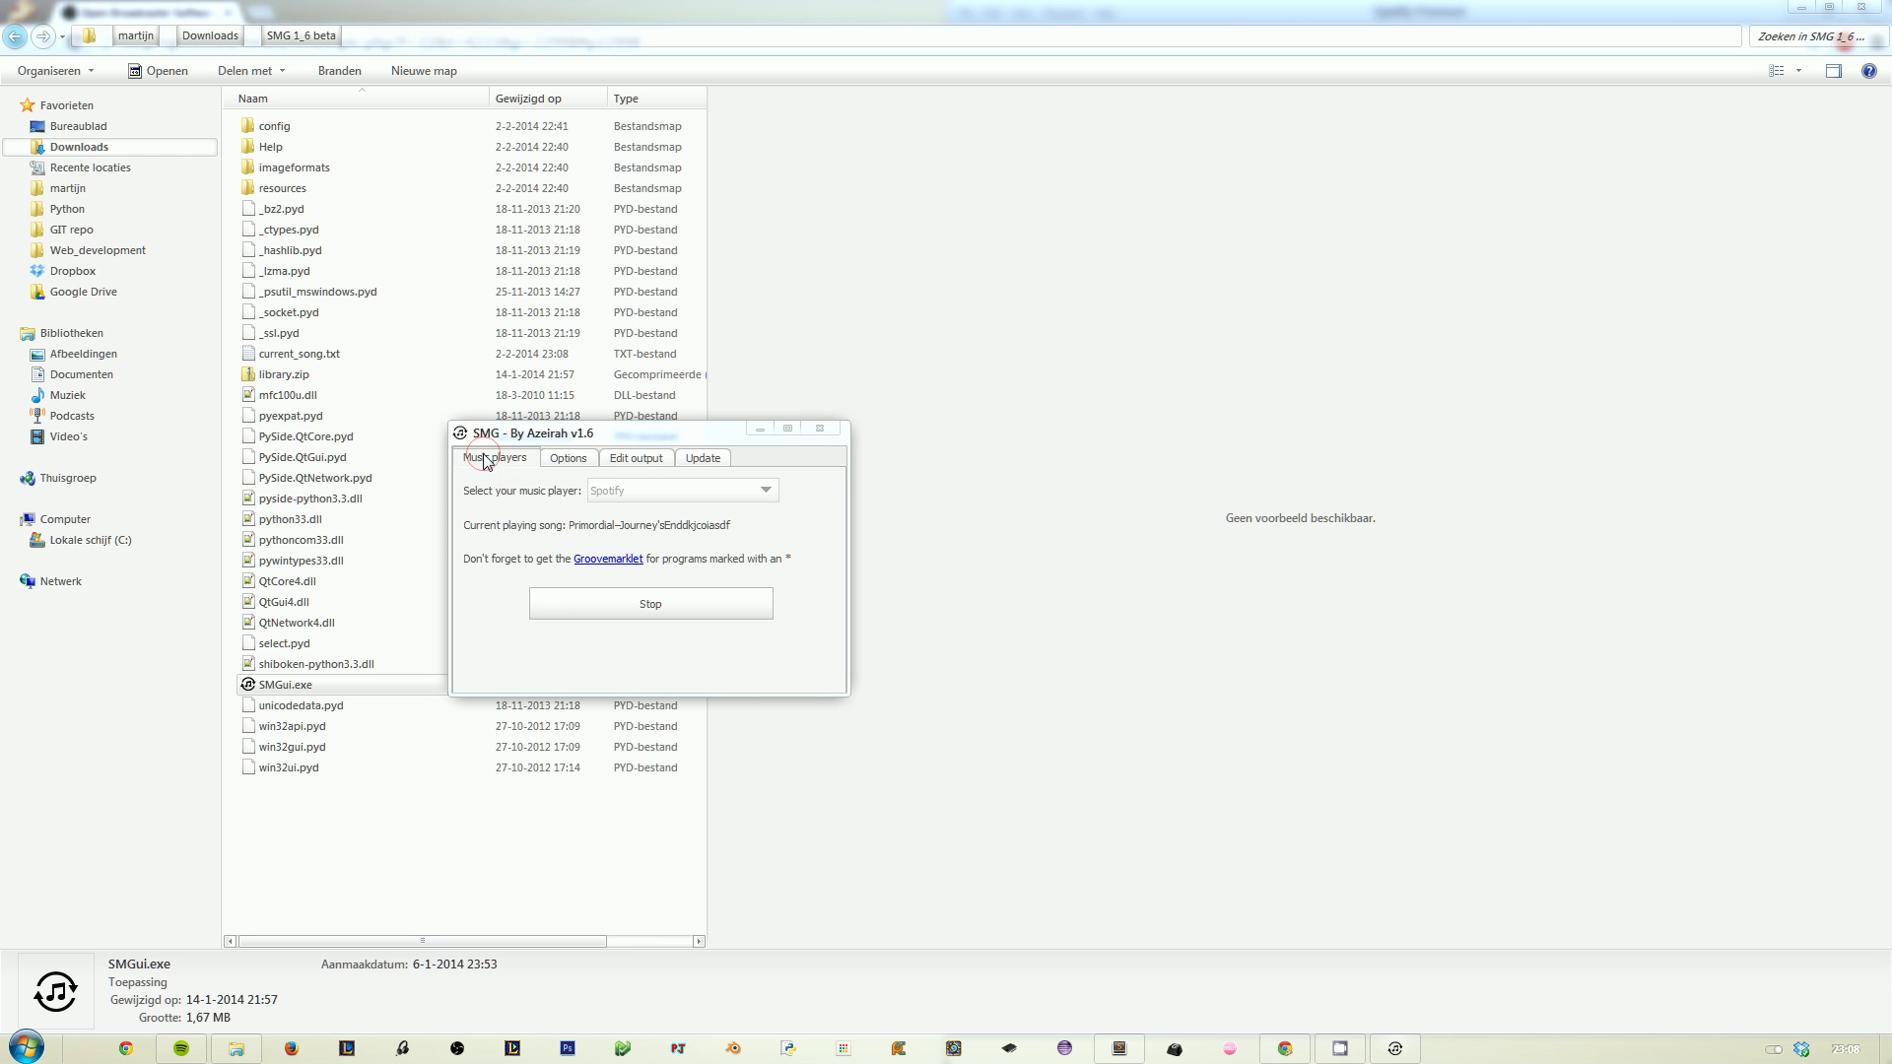
pyautogui.click(702, 458)
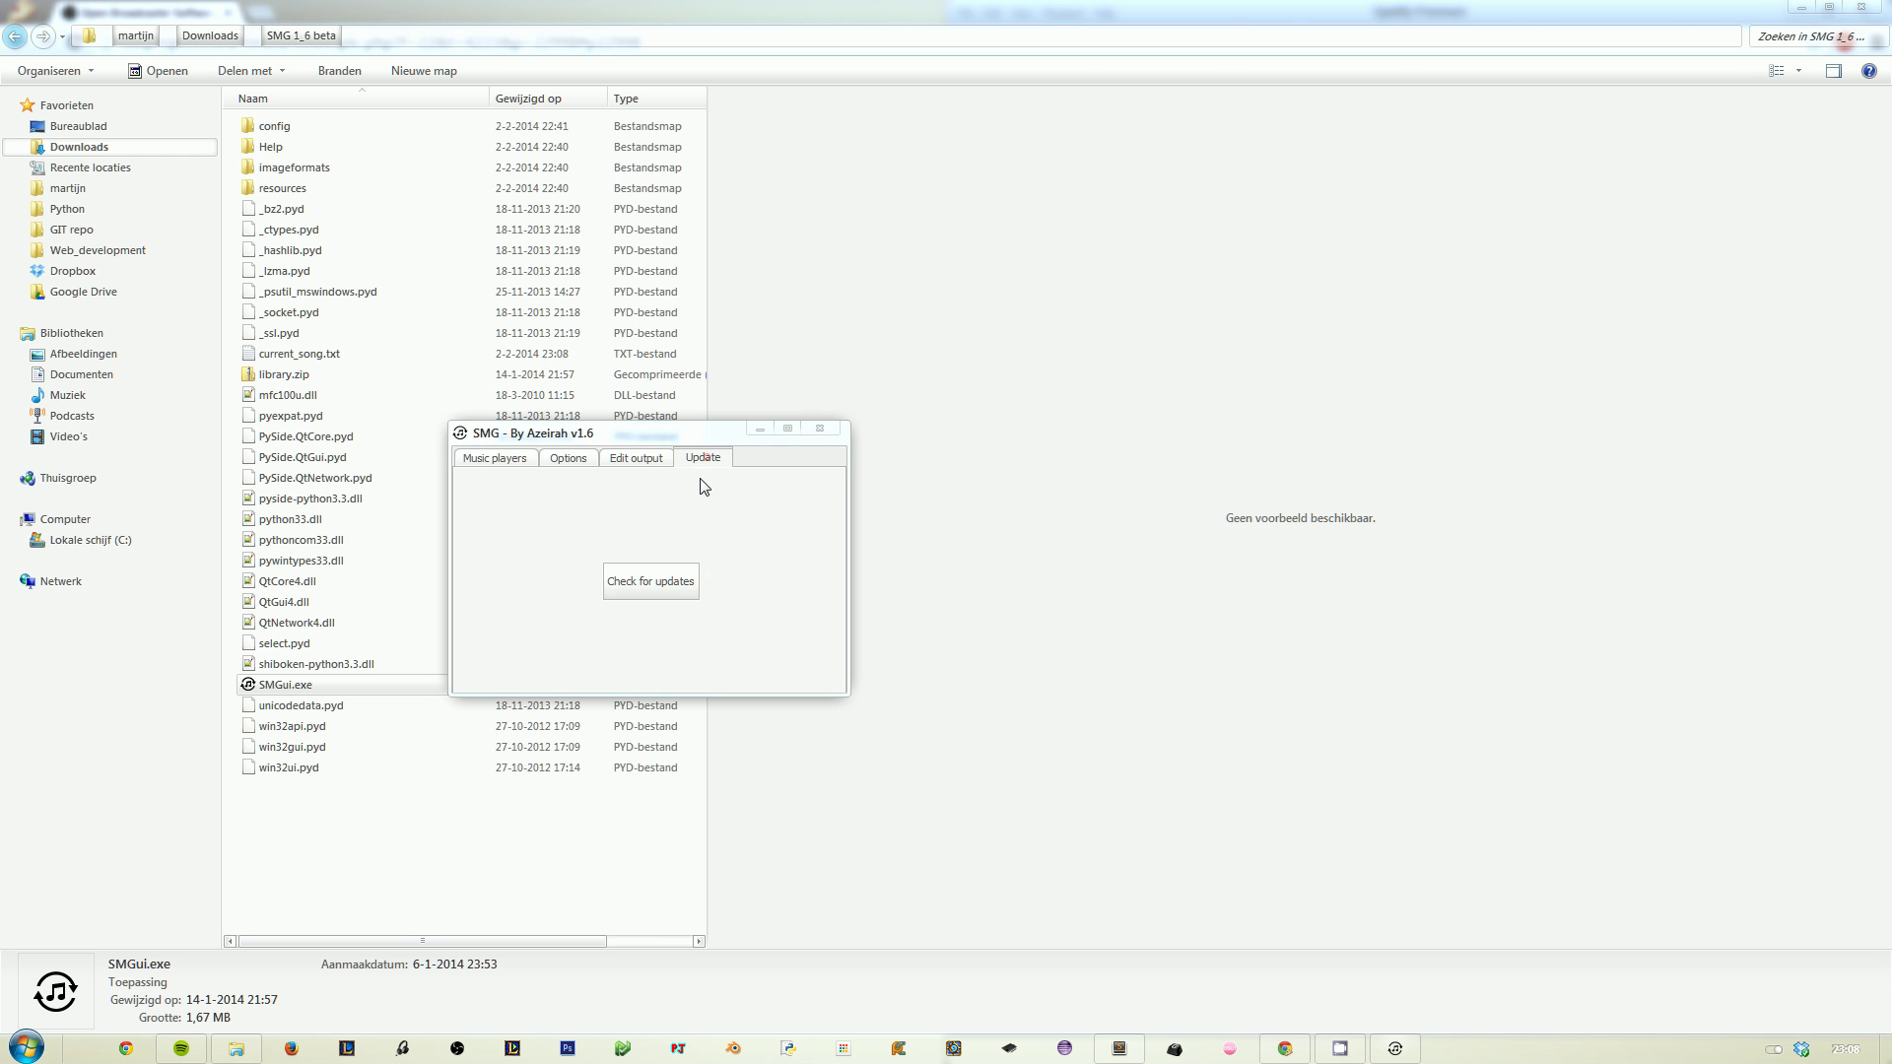
pyautogui.click(636, 458)
pyautogui.click(698, 513)
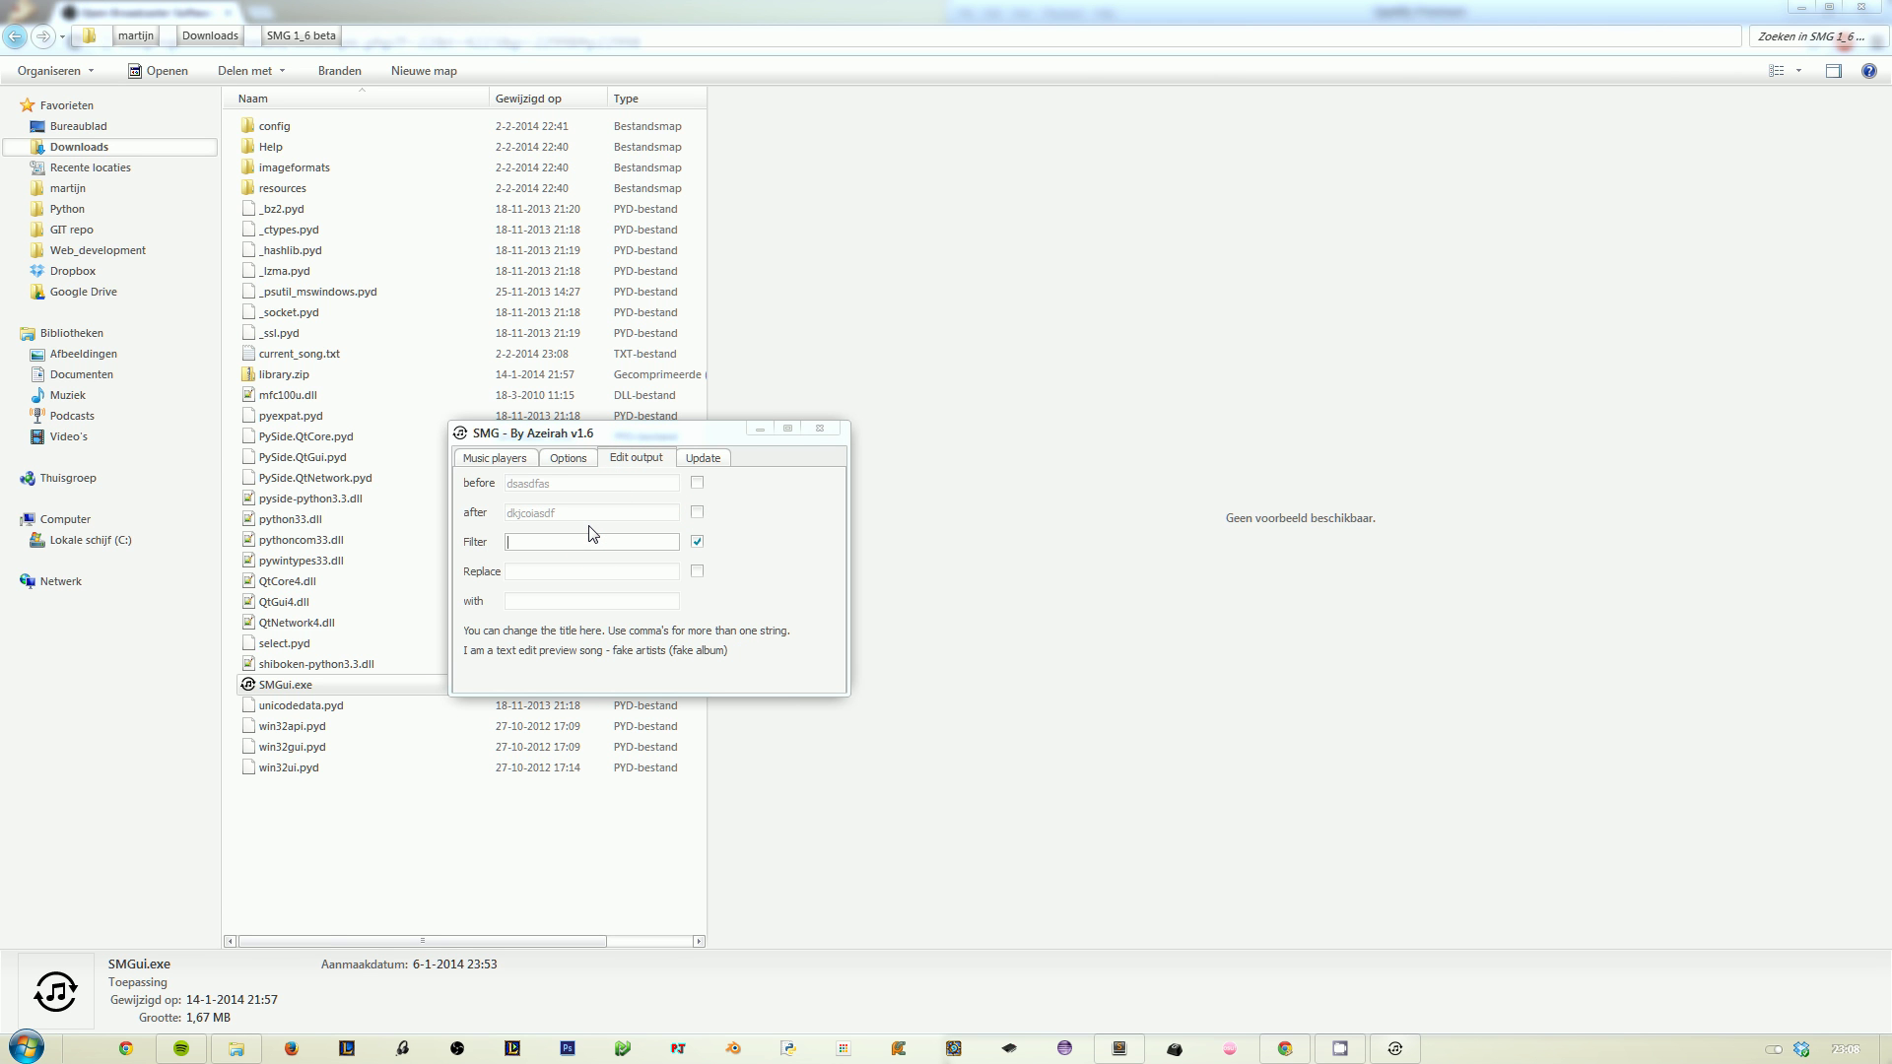
pyautogui.write('-')
pyautogui.press('BackSpace')
pyautogui.write('(fake al')
pyautogui.press('BackSpace')
pyautogui.press('BackSpace')
pyautogui.press('BackSpace')
pyautogui.press('BackSpace')
pyautogui.press('BackSpace')
pyautogui.press('BackSpace')
pyautogui.press('BackSpace')
pyautogui.press('BackSpace')
pyautogui.press('BackSpace')
pyautogui.press('BackSpace')
pyautogui.press('BackSpace')
# Step: Try filtering "I, text" out of the title and clear the filter again
pyautogui.write('I')
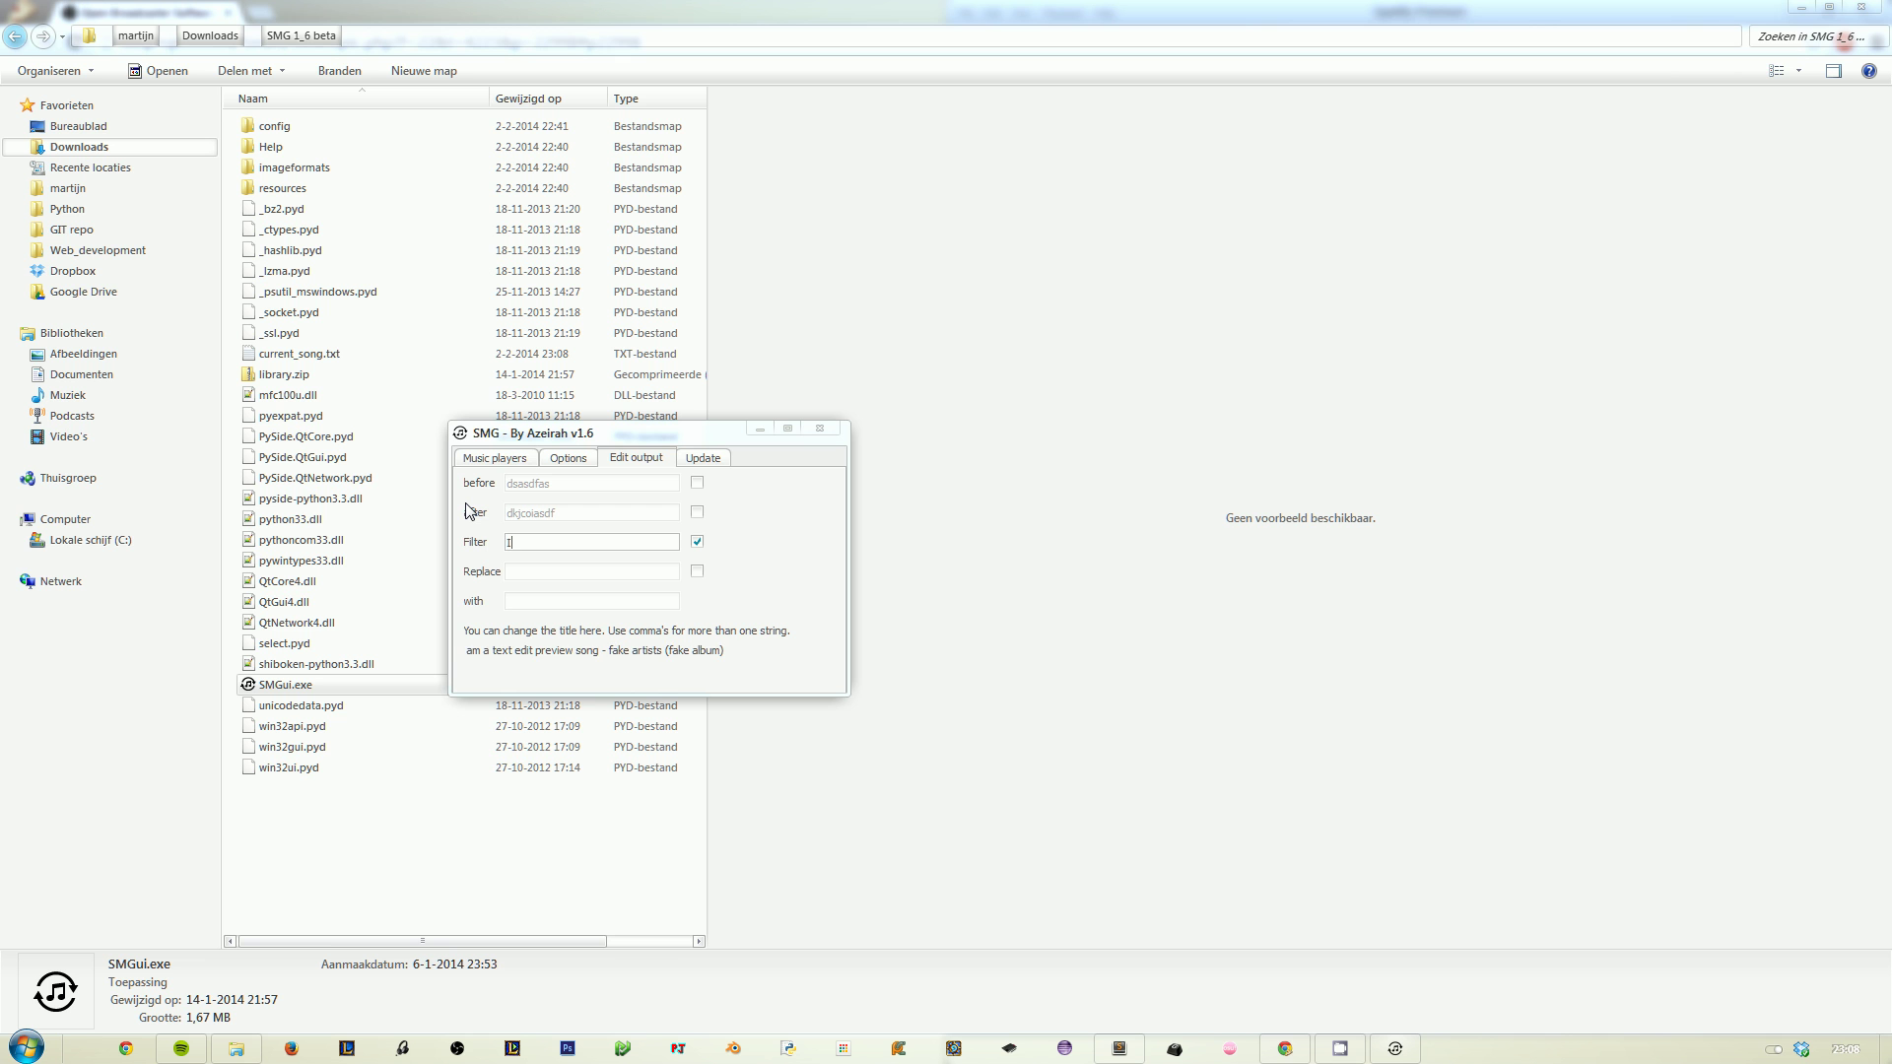
pyautogui.write(', text')
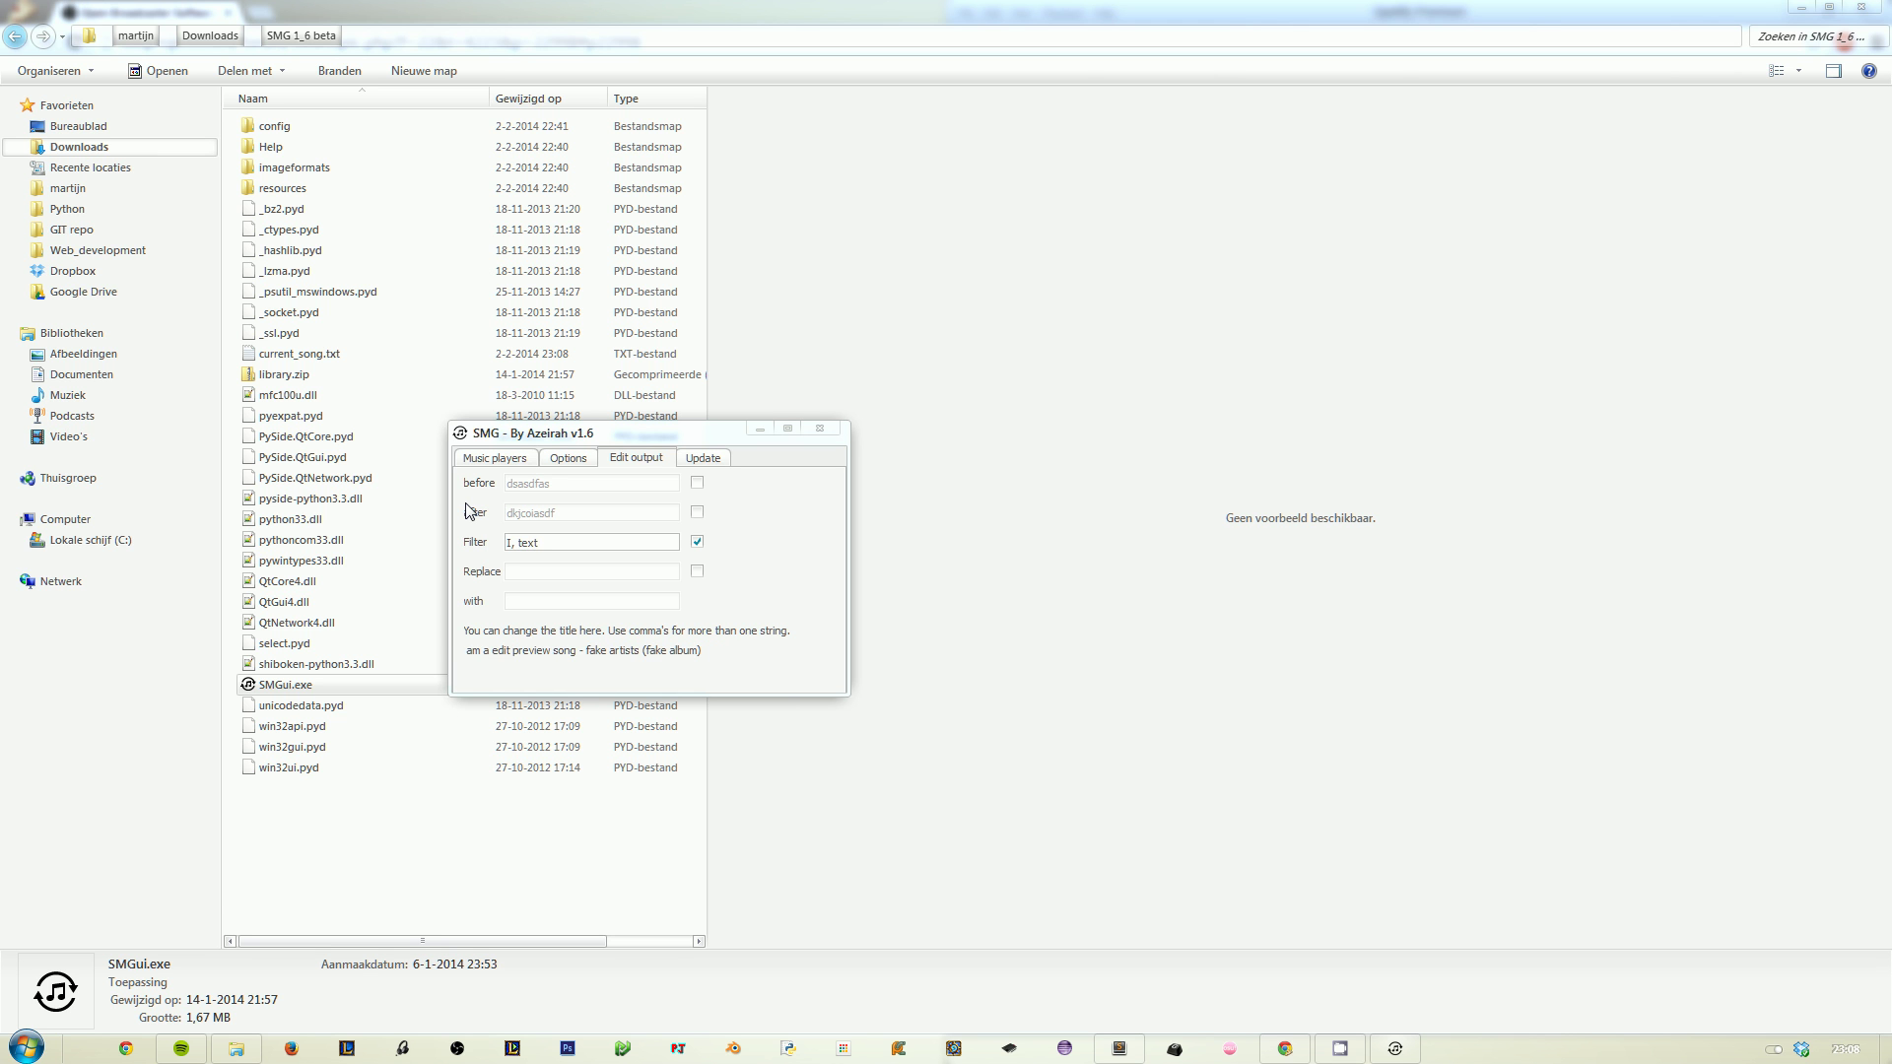
pyautogui.write(',')
pyautogui.press('BackSpace')
pyautogui.press('BackSpace')
pyautogui.press('BackSpace')
pyautogui.press('BackSpace')
pyautogui.press('BackSpace')
pyautogui.press('BackSpace')
pyautogui.press('BackSpace')
pyautogui.press('BackSpace')
pyautogui.press('BackSpace')
pyautogui.write(',')
pyautogui.press('BackSpace')
pyautogui.press('BackSpace')
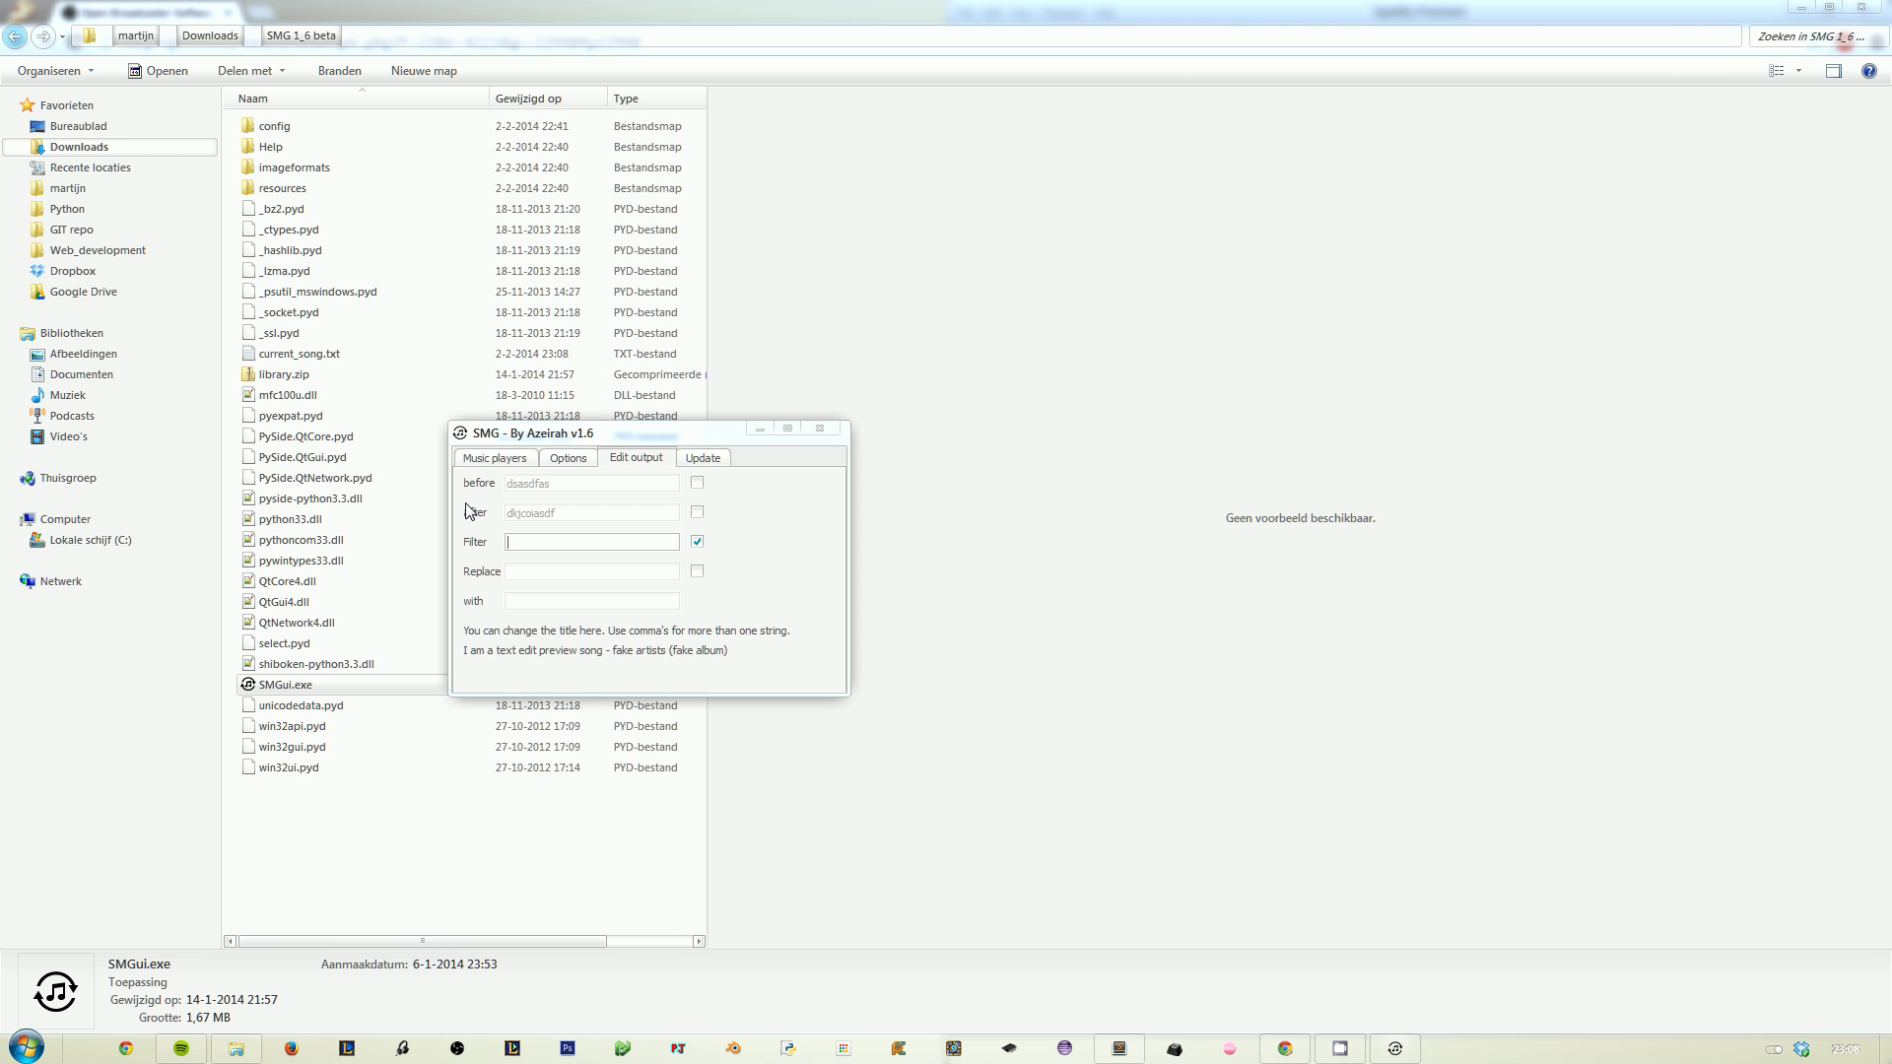
# Step: Set the filter to "I,text" with no space after the comma
pyautogui.write('I')
pyautogui.write(', ')
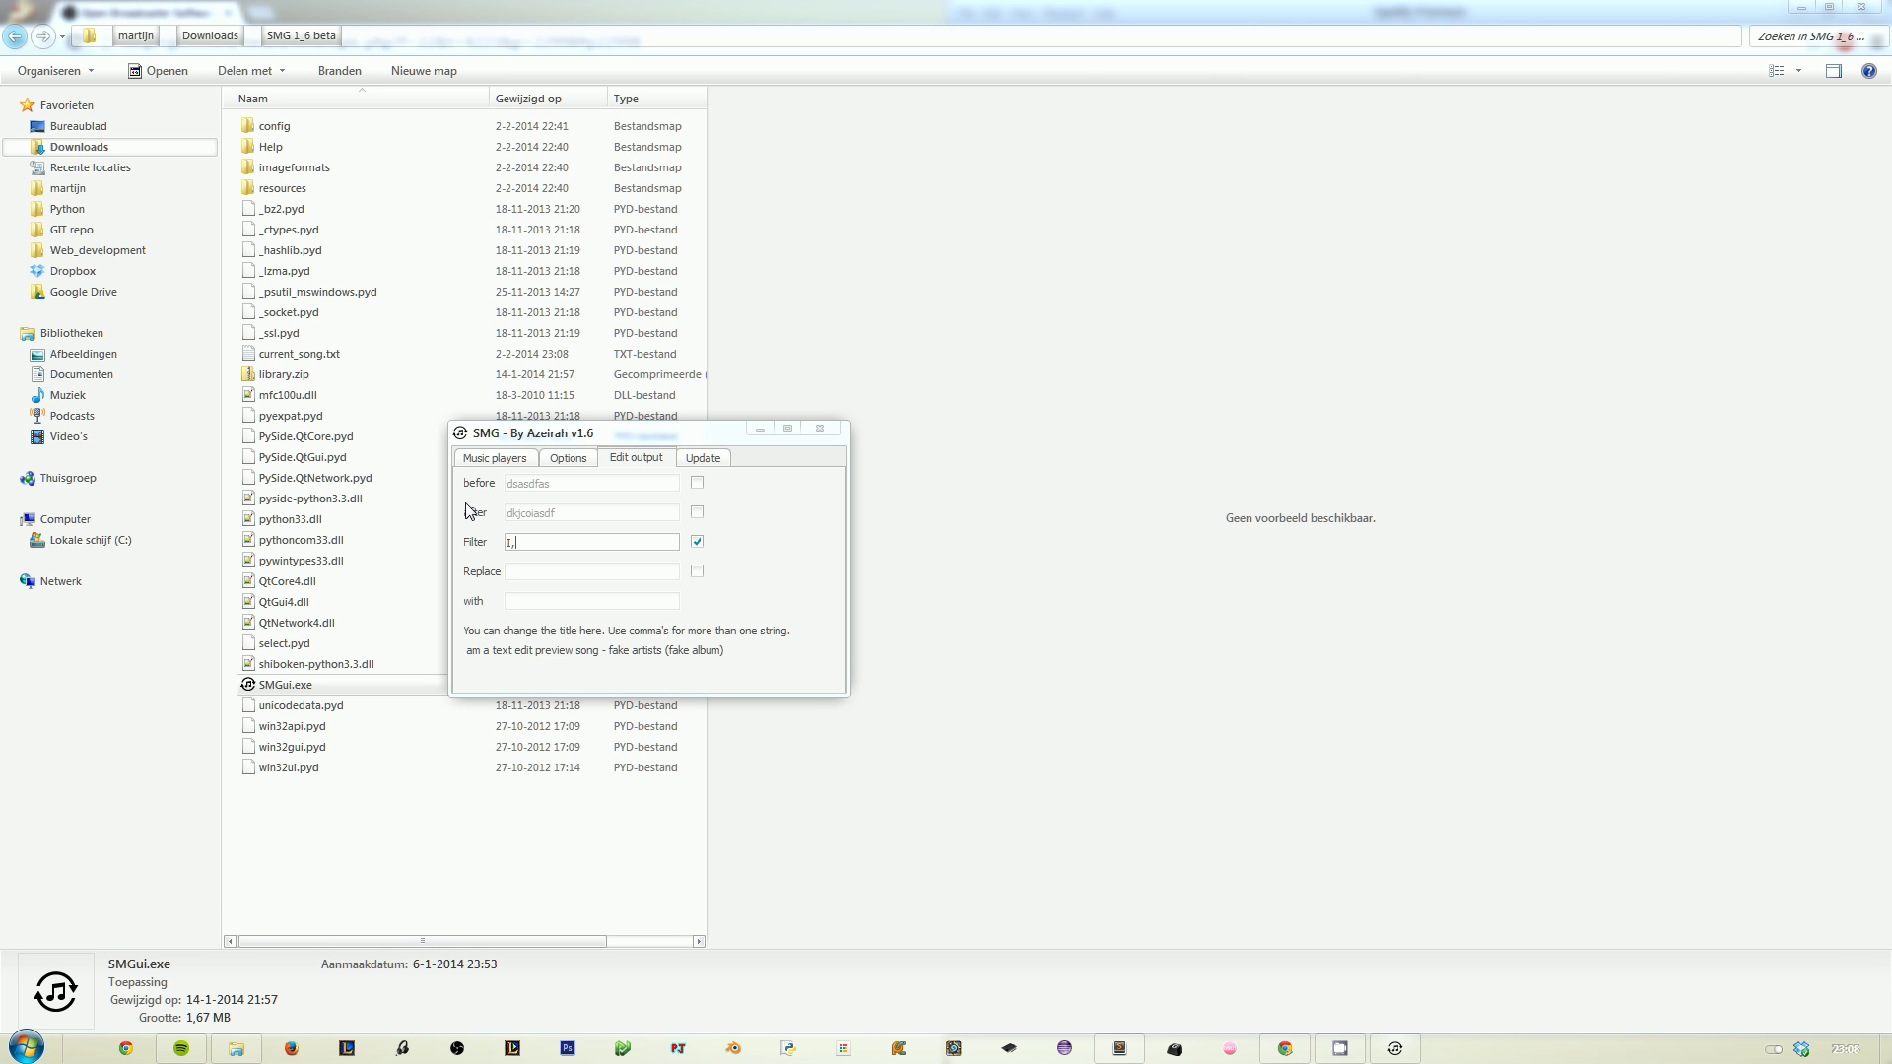
pyautogui.write('text')
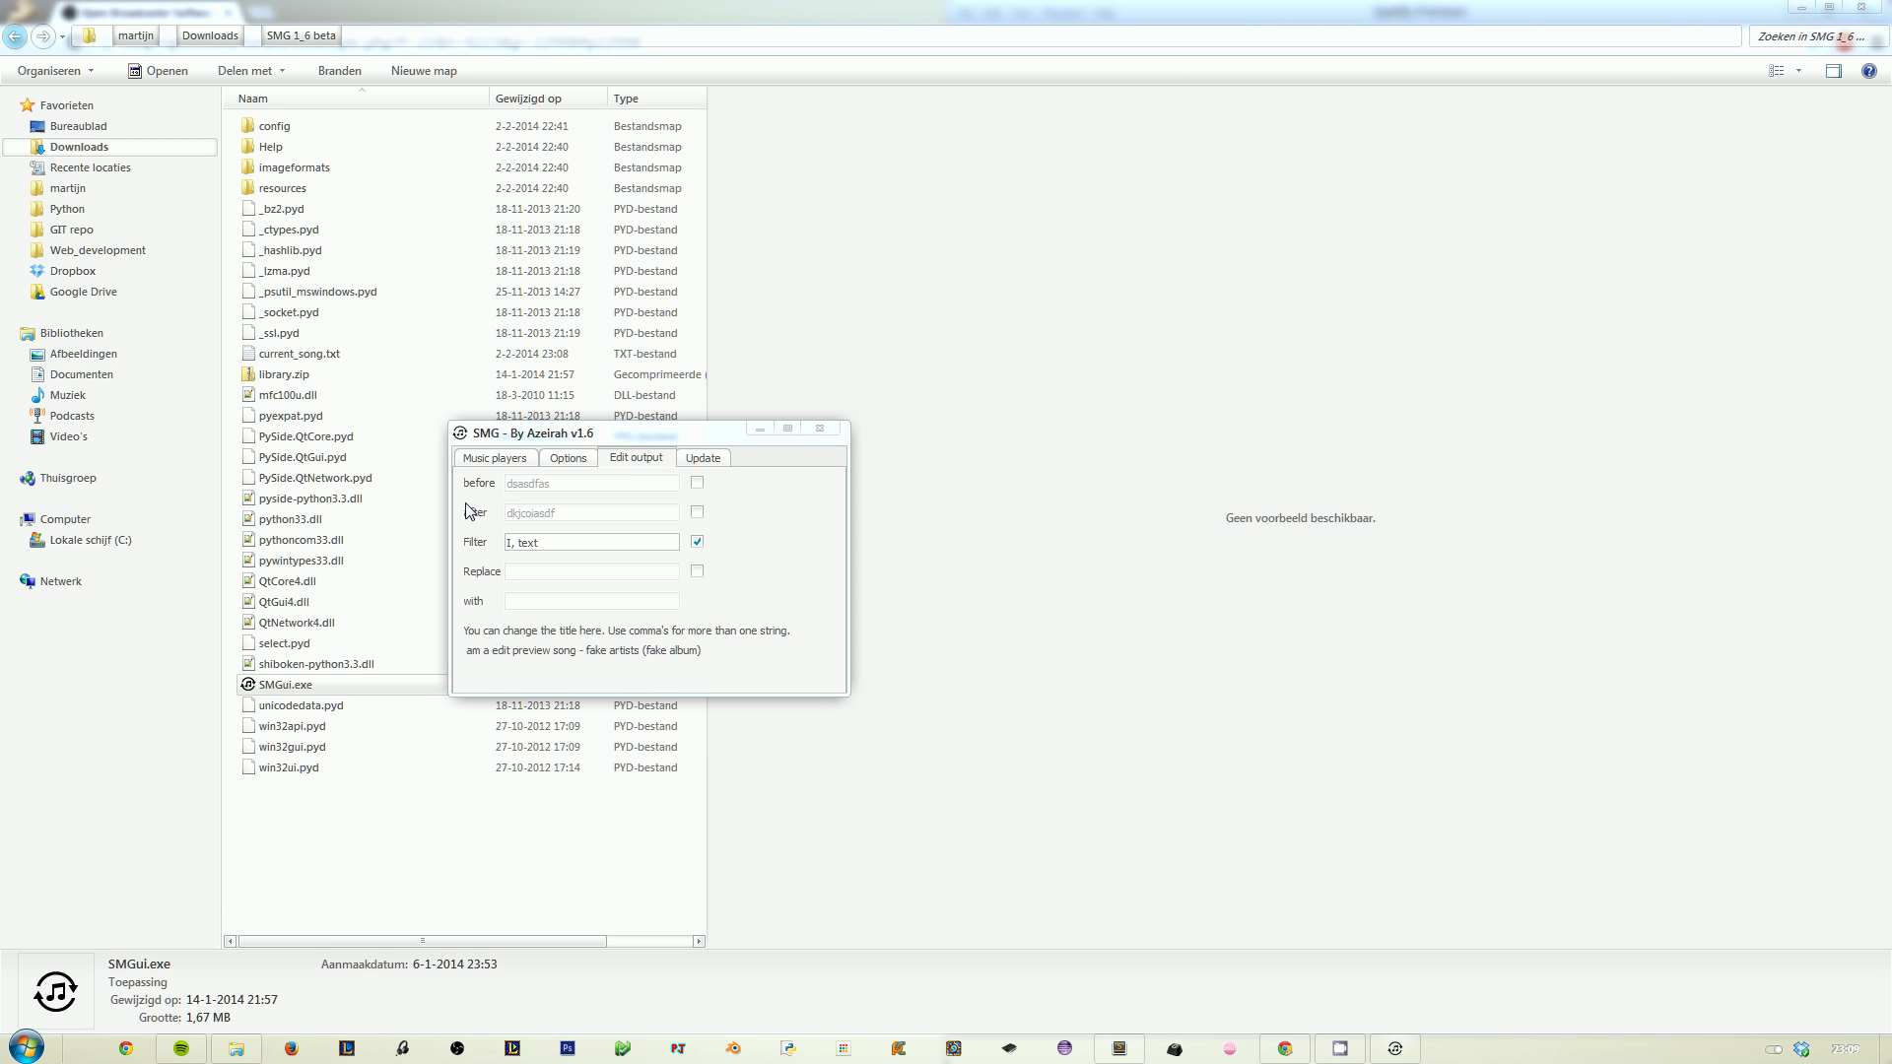
pyautogui.press('Left')
pyautogui.press('Left')
pyautogui.press('Left')
pyautogui.press('Left')
pyautogui.press('BackSpace')
pyautogui.press('End')
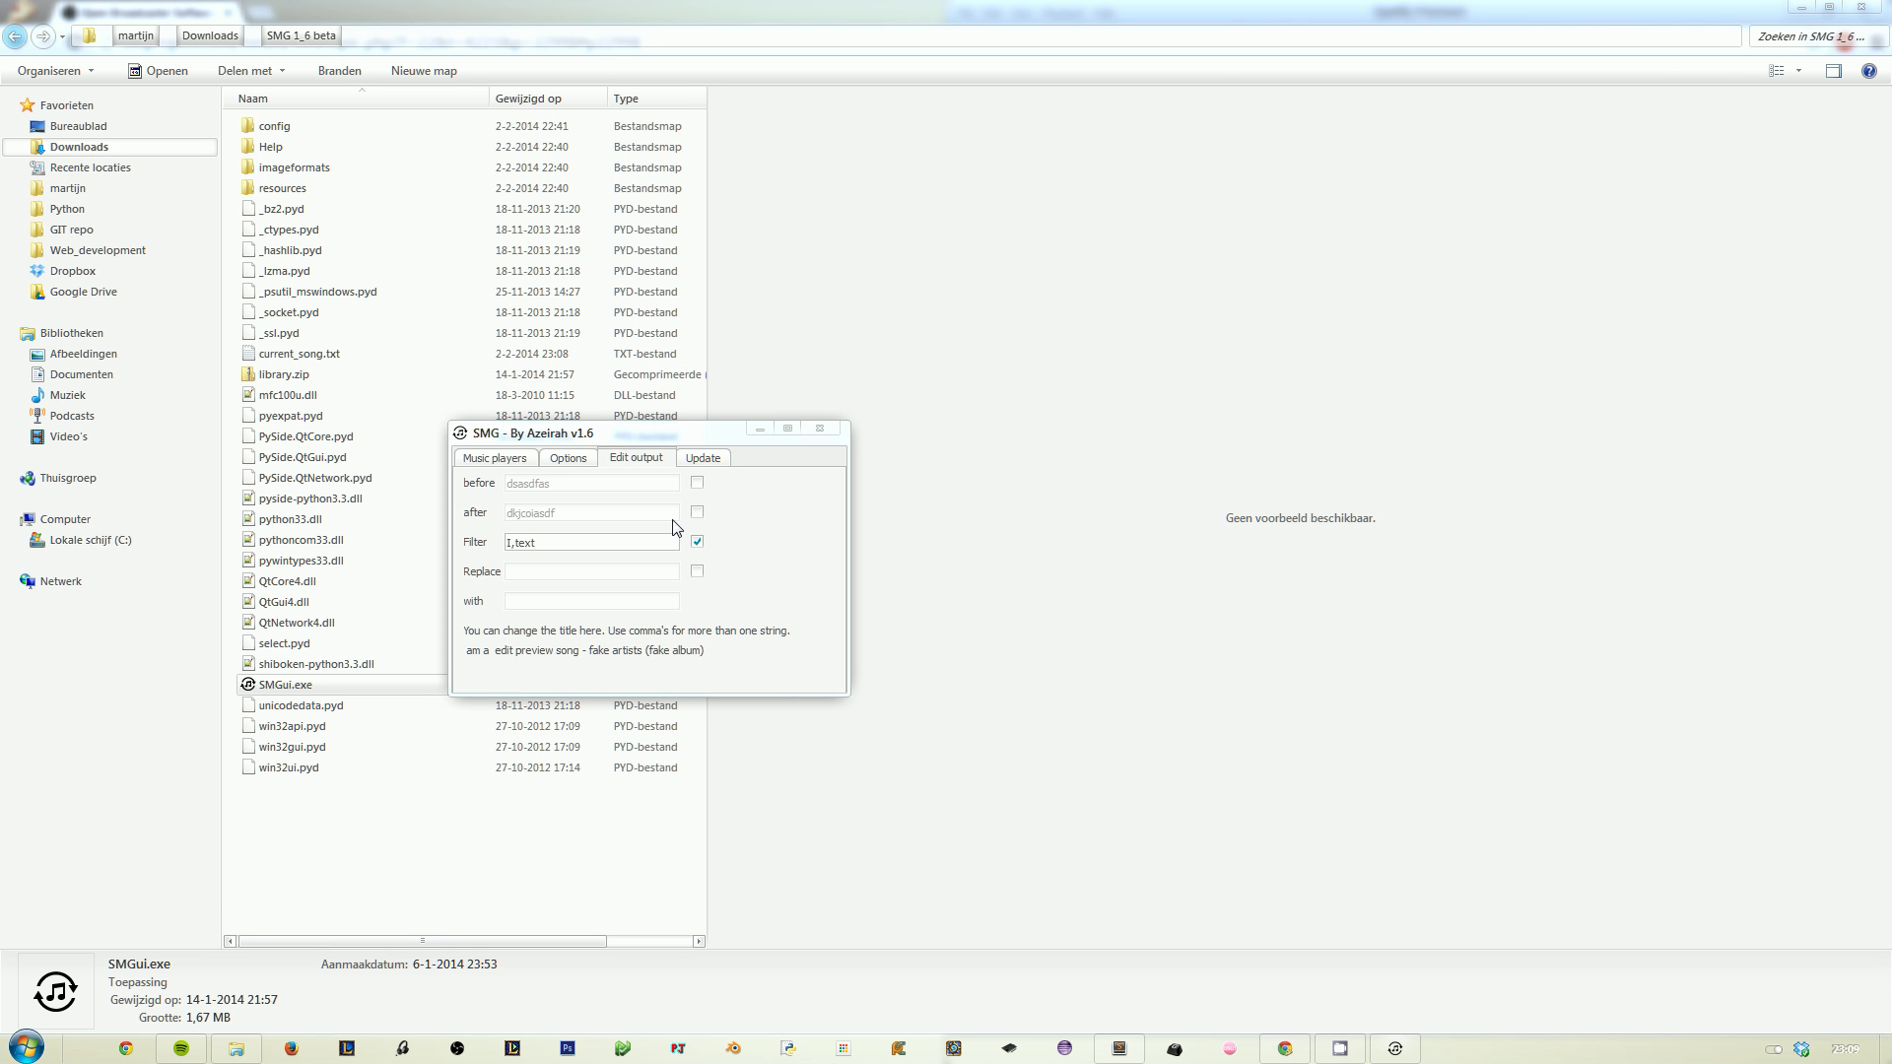
# Step: Turn off the title filter in the output settings
pyautogui.click(696, 541)
pyautogui.click(709, 545)
pyautogui.click(704, 544)
# Step: Enable text replacement for the title and replace " - " with " : "
pyautogui.click(702, 573)
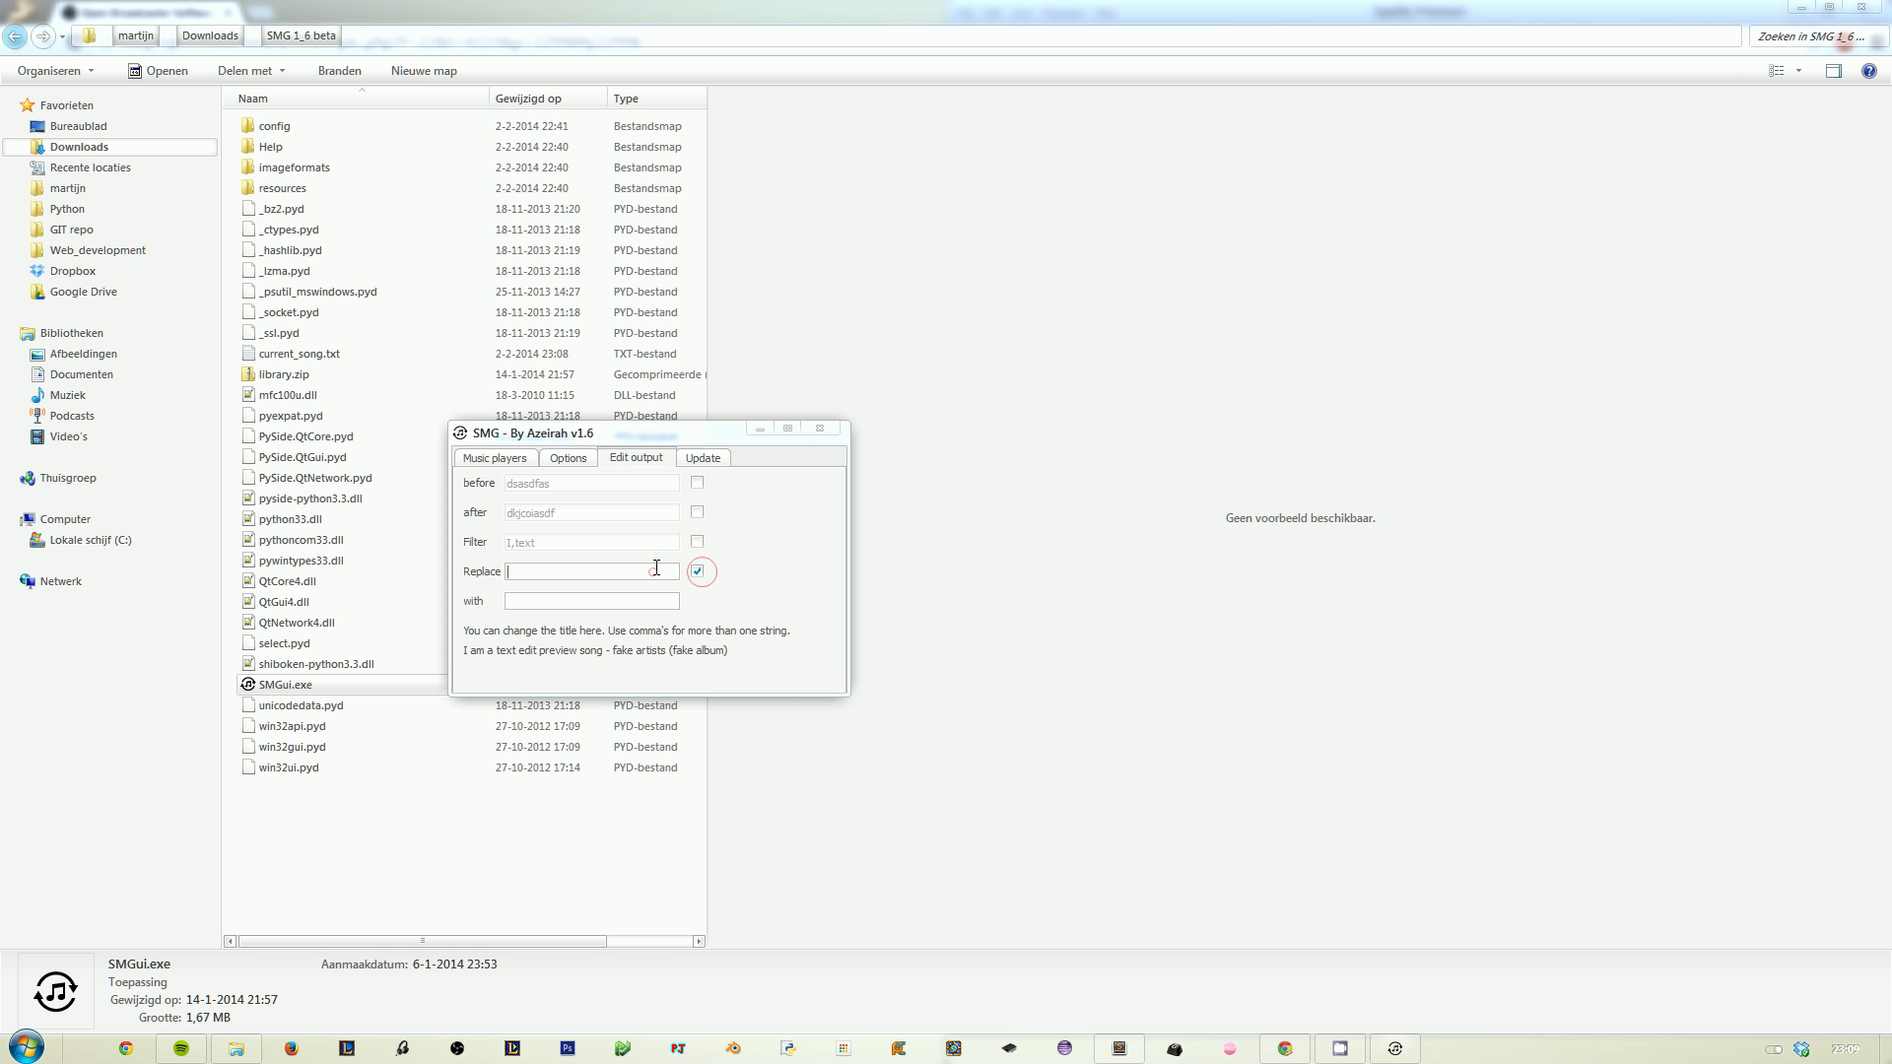
pyautogui.click(657, 568)
pyautogui.write('-')
pyautogui.press('Tab')
pyautogui.write(':')
# Step: Add a second comma-separated replacement that changes "(fake album)" to "(real album)"
pyautogui.click(549, 568)
pyautogui.write(',')
pyautogui.press('Tab')
pyautogui.press('End')
pyautogui.write(',')
pyautogui.hotkey('shift', 'Tab')
pyautogui.press('End')
pyautogui.press('BackSpace')
pyautogui.press('BackSpace')
pyautogui.write(', (fake album')
pyautogui.click(589, 600)
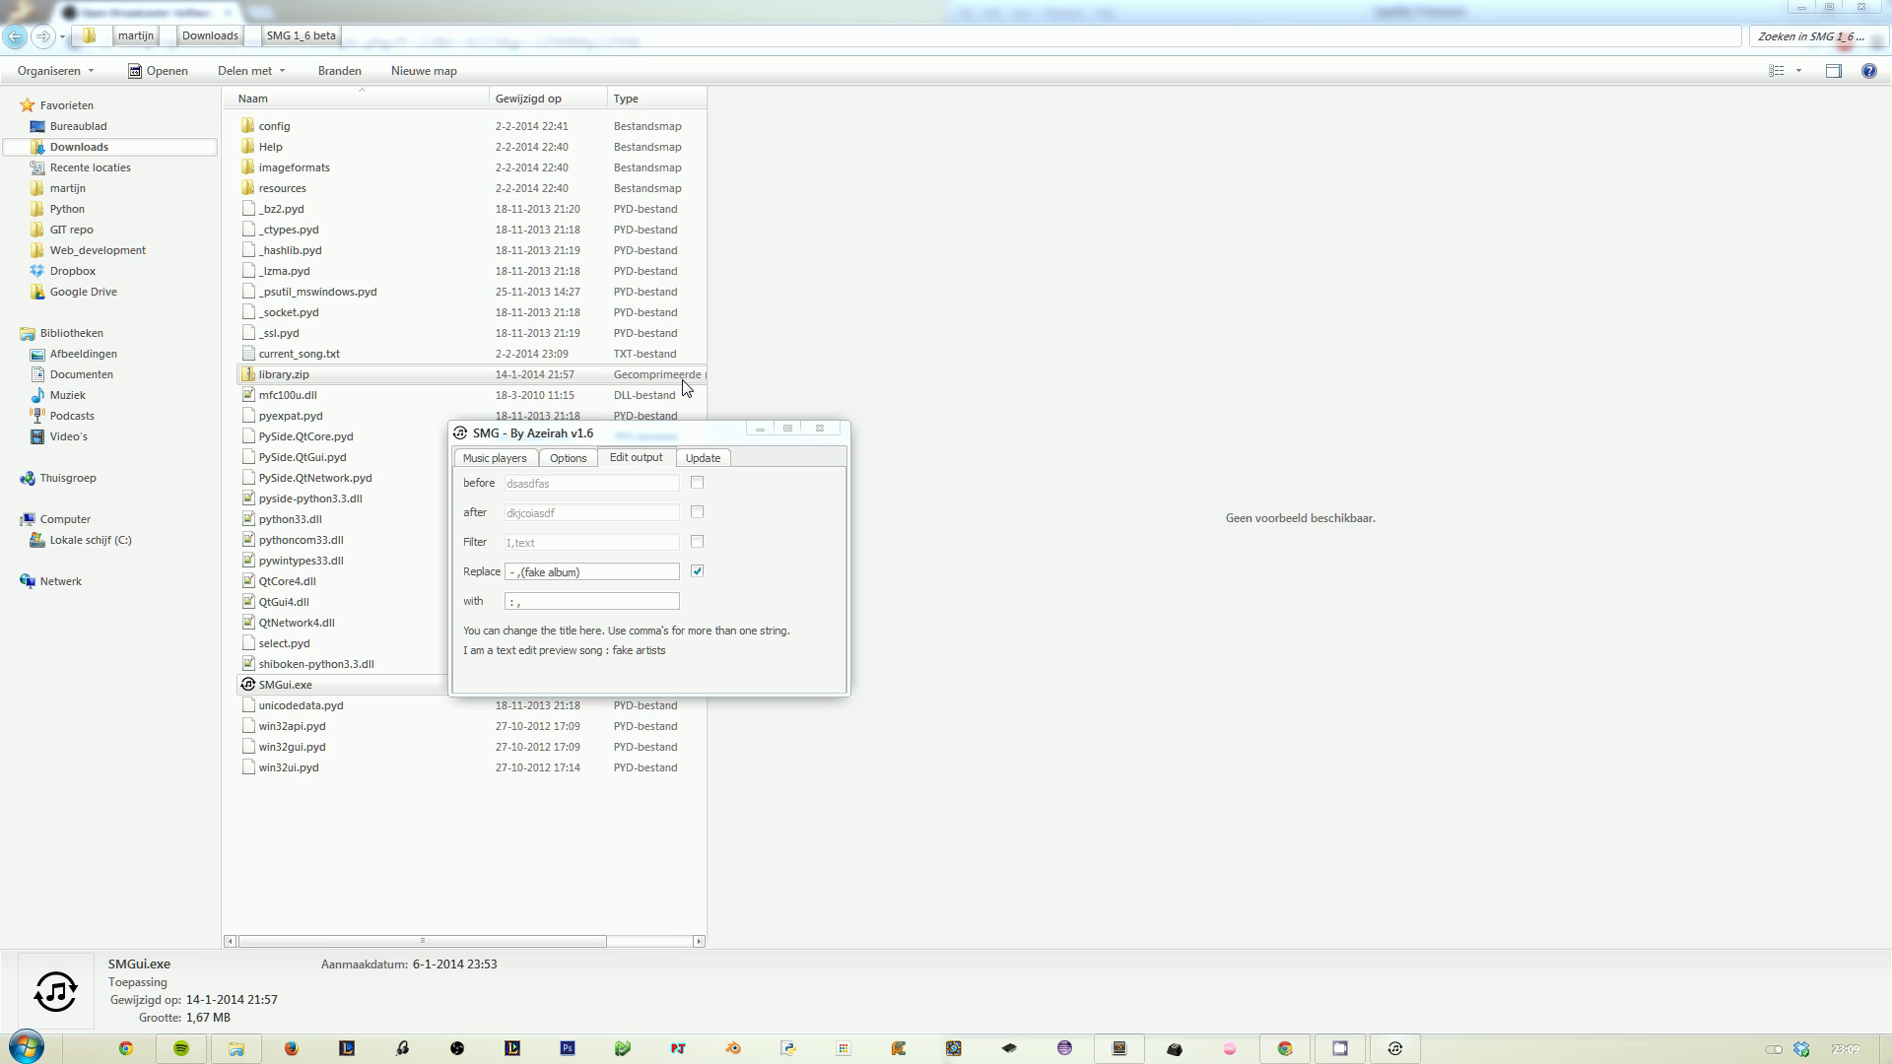
pyautogui.write('(real album')
pyautogui.tripleClick(609, 600)
pyautogui.tripleClick(658, 574)
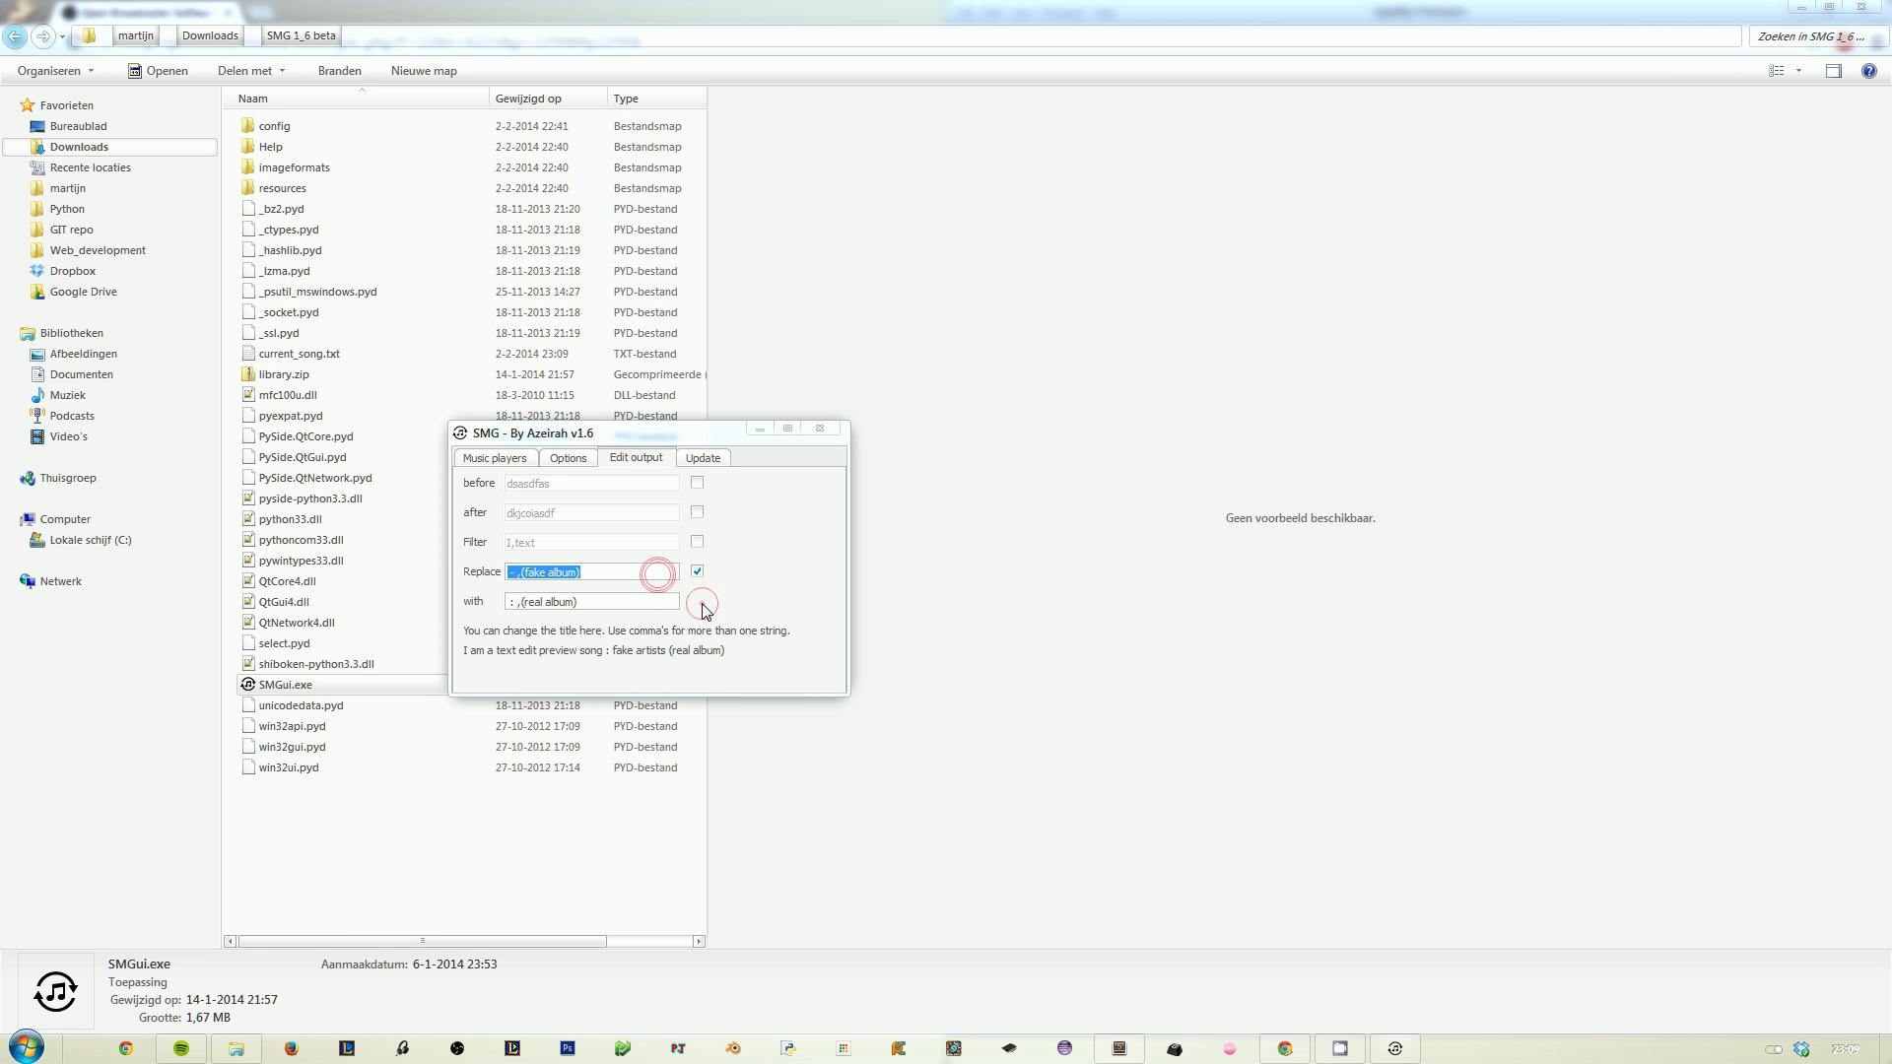
pyautogui.click(628, 577)
# Step: Turn off the text replacement in the output settings
pyautogui.click(699, 572)
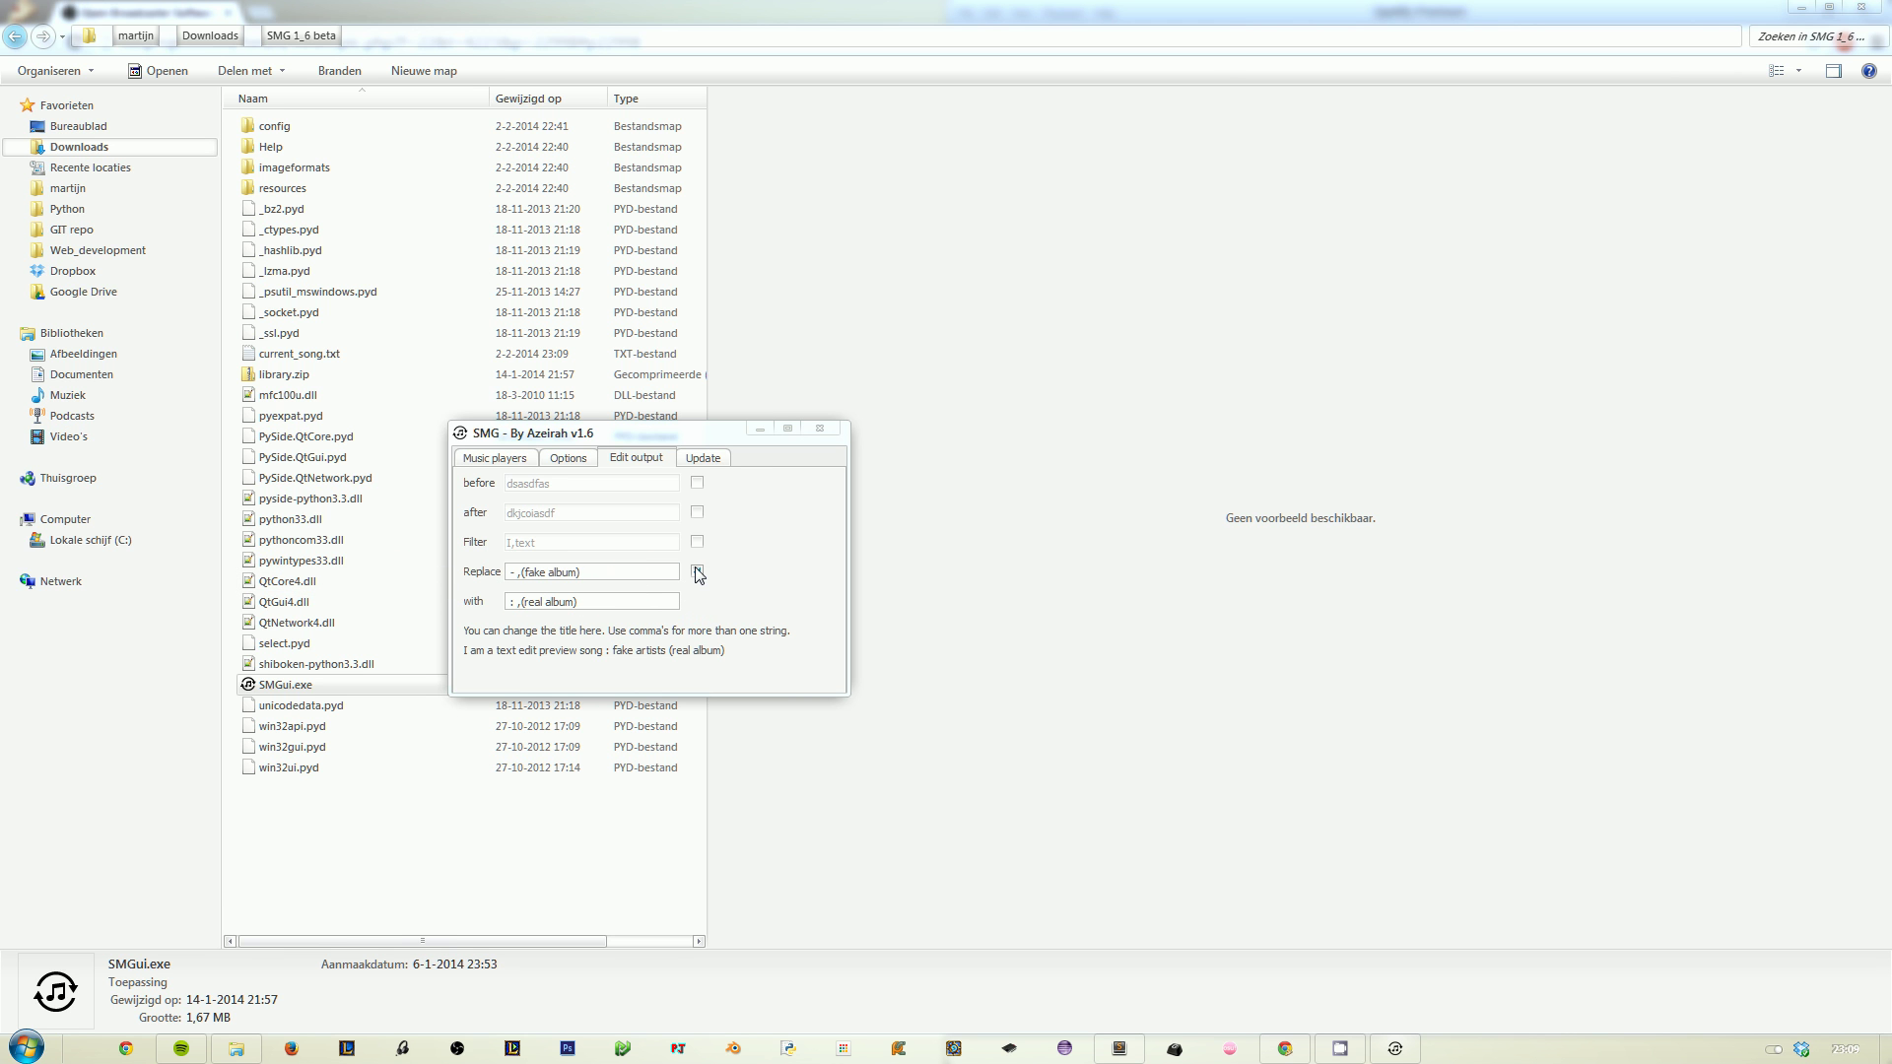
pyautogui.click(699, 573)
pyautogui.click(699, 573)
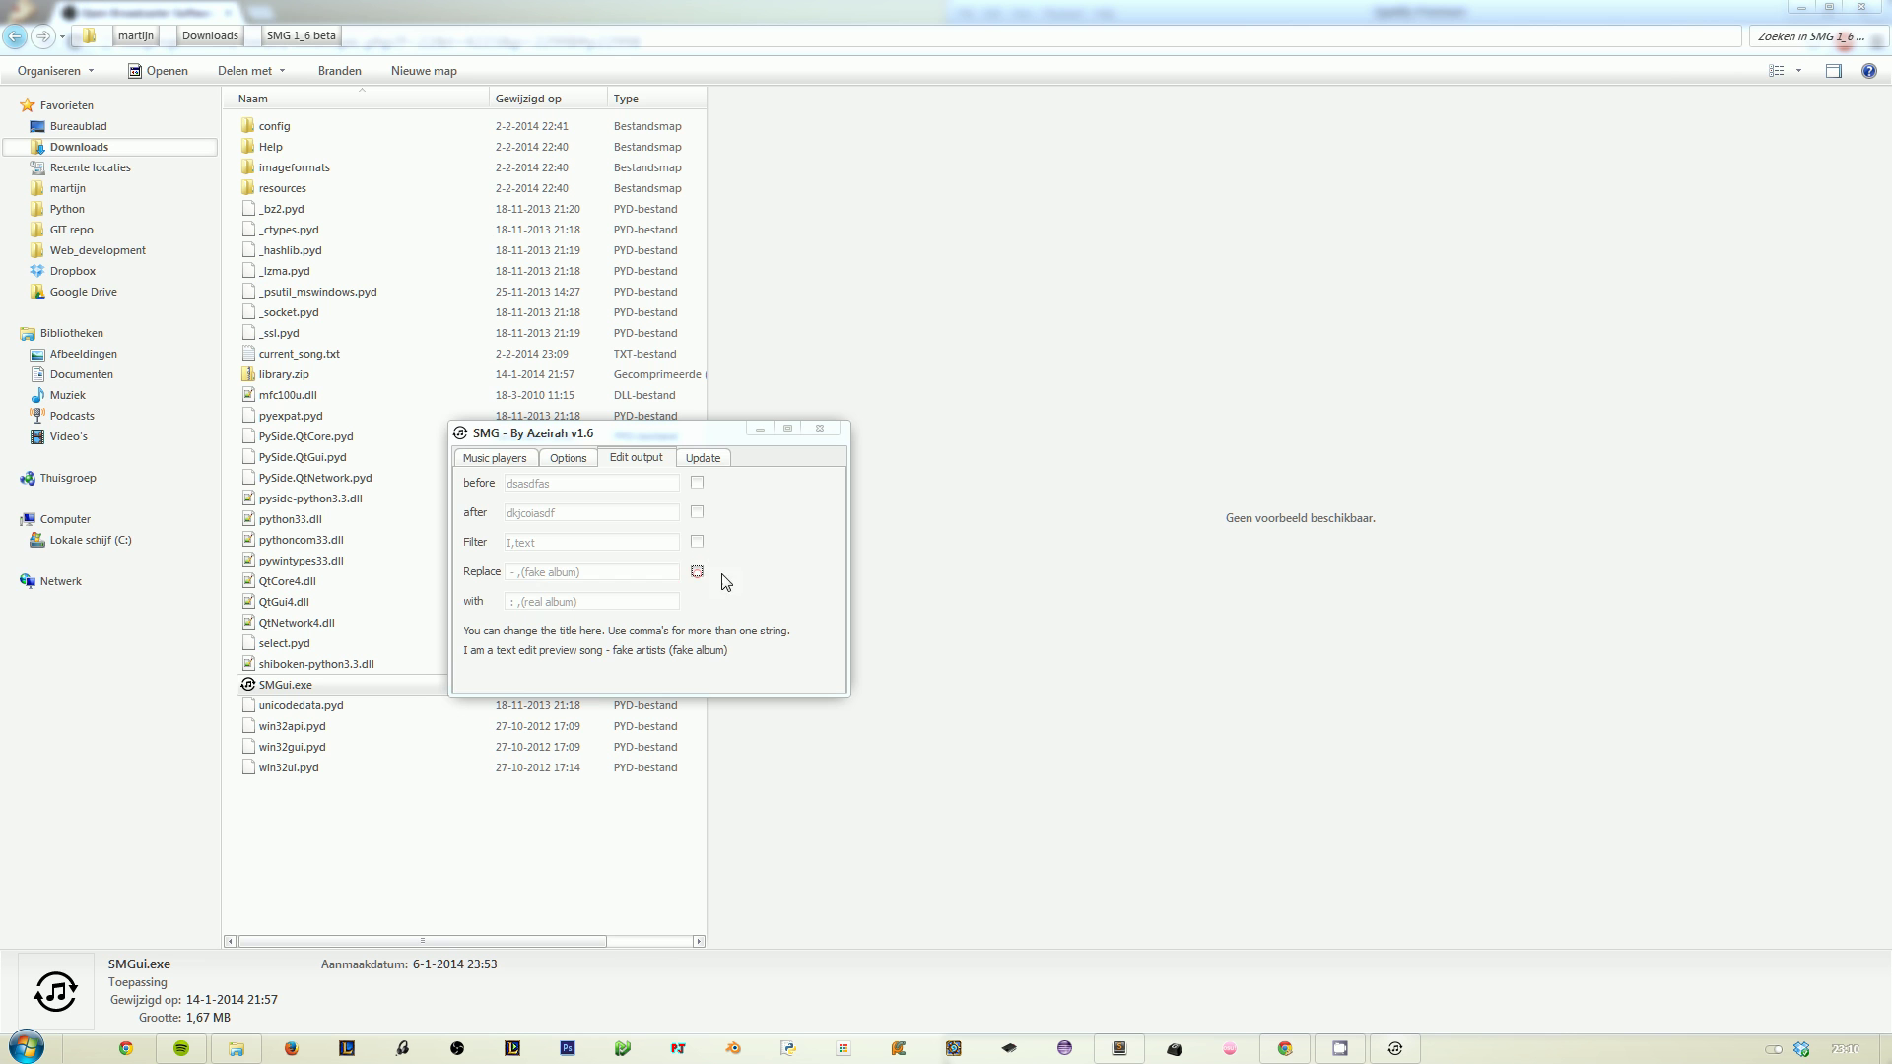
# Step: Check for updates to the program
pyautogui.click(703, 459)
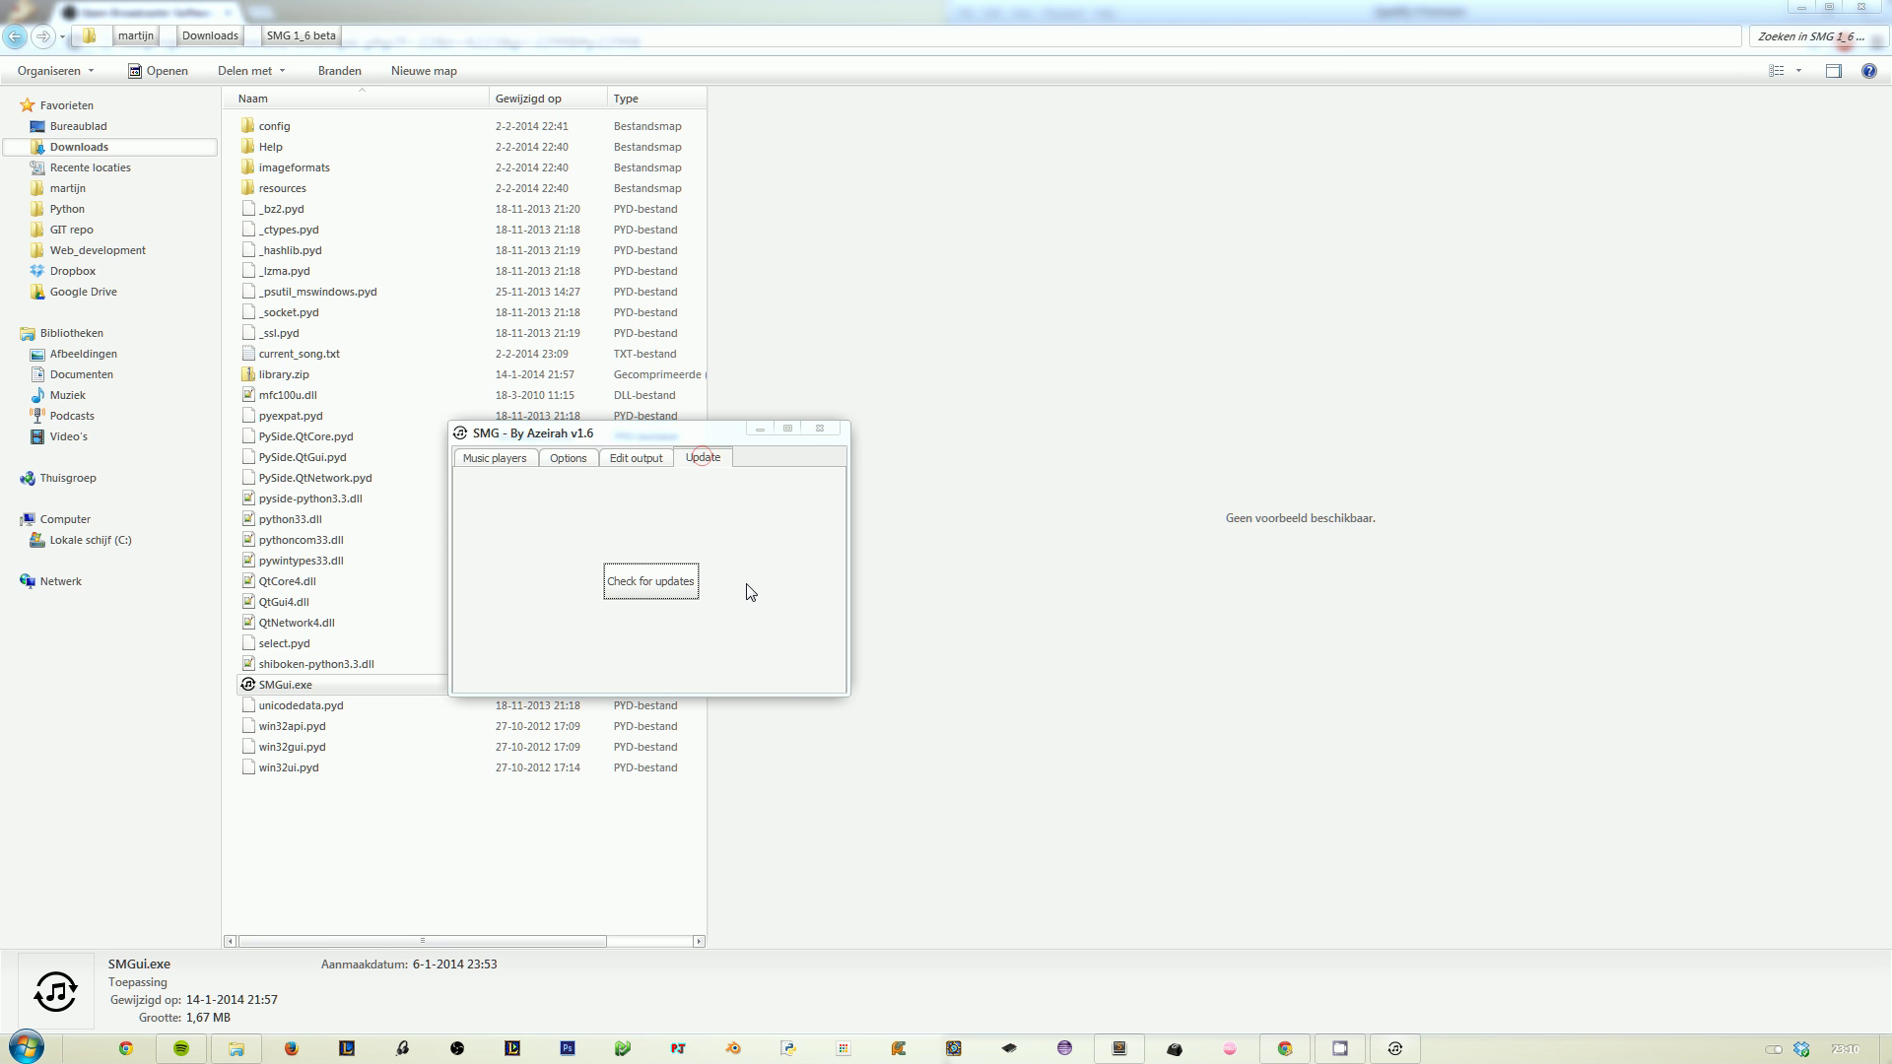
pyautogui.click(674, 591)
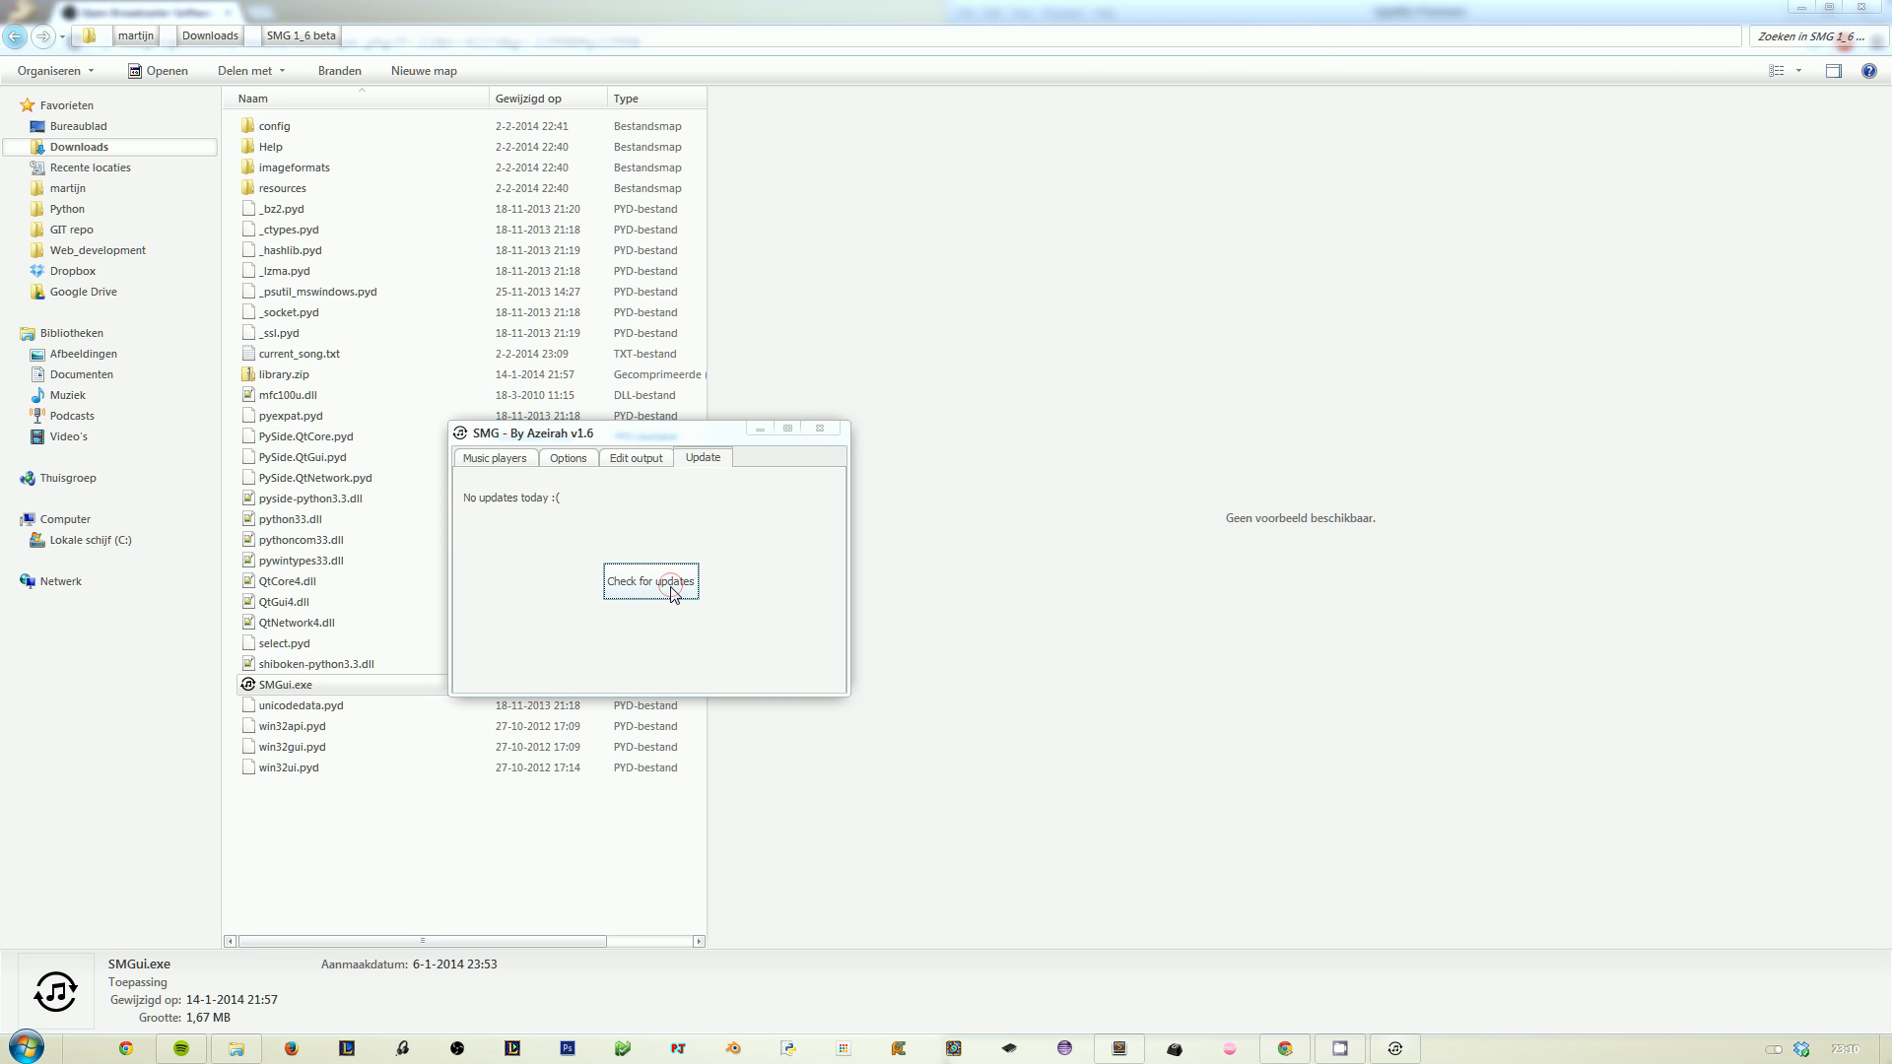